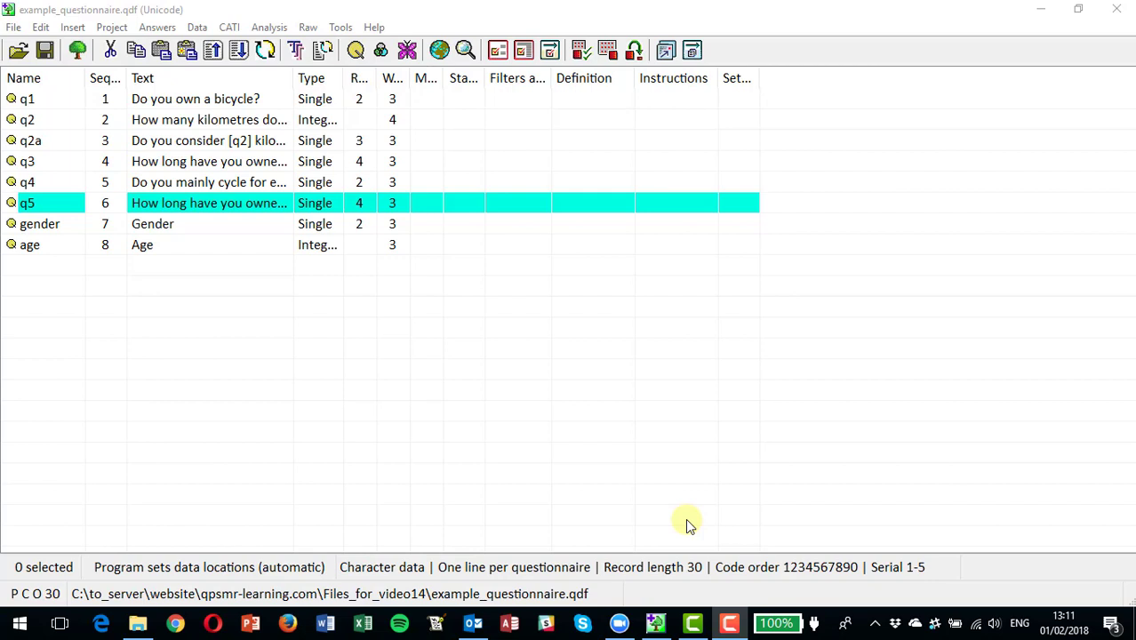
# Insert multi-coded question q6 after q5, allowing at most 6 responses, with the text "Which of these brands have you ever bought?".
pyautogui.click(73, 26)
pyautogui.click(94, 46)
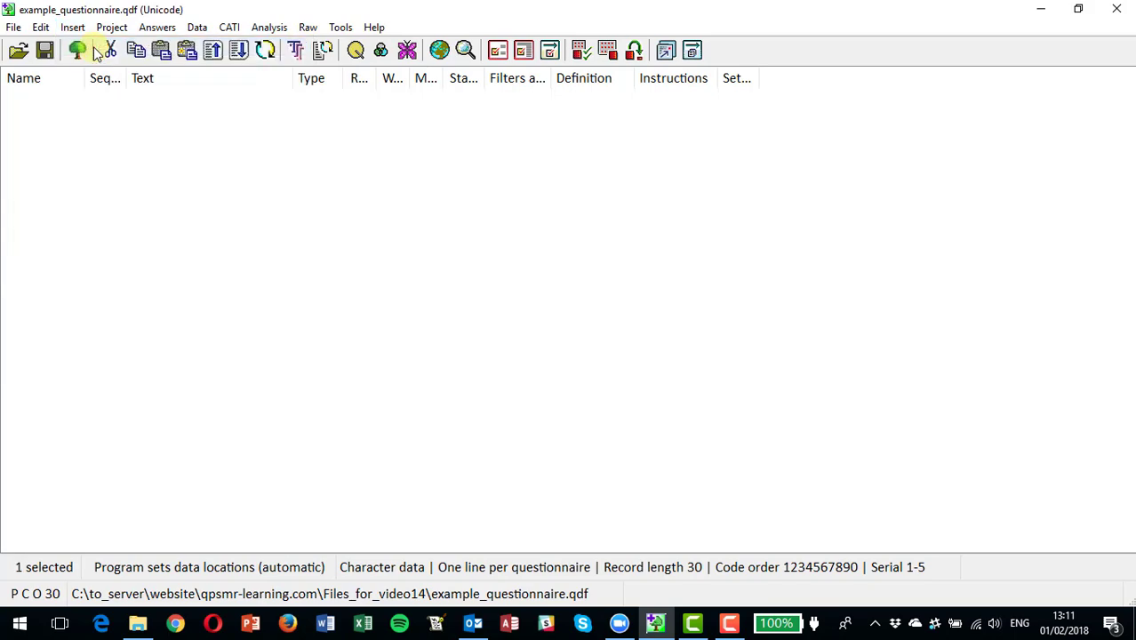
pyautogui.write('q6')
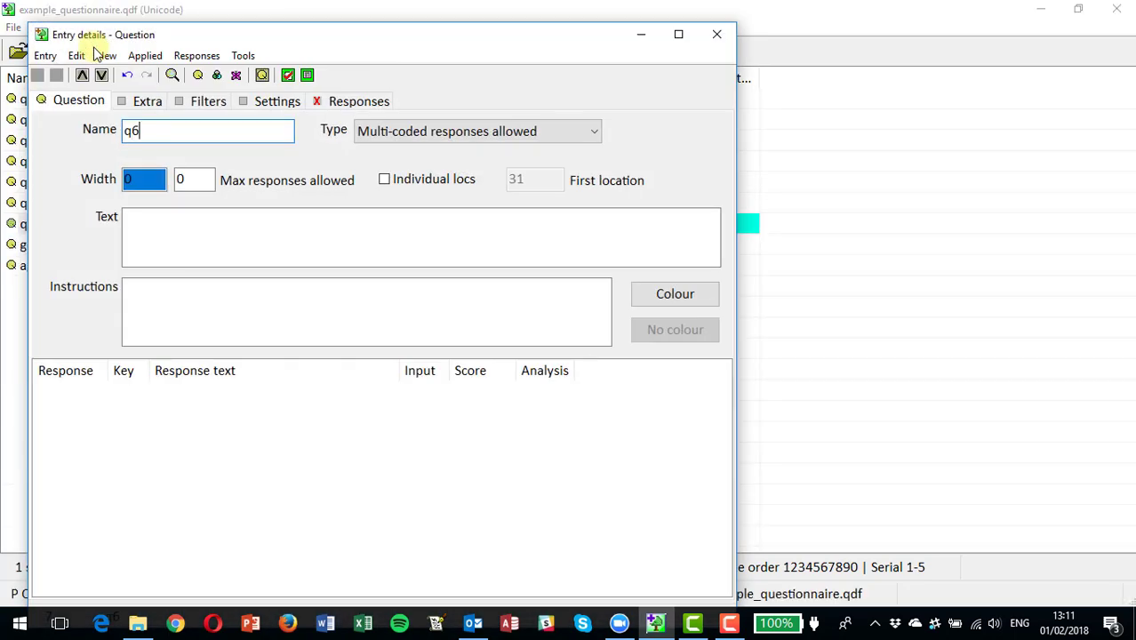
pyautogui.click(205, 178)
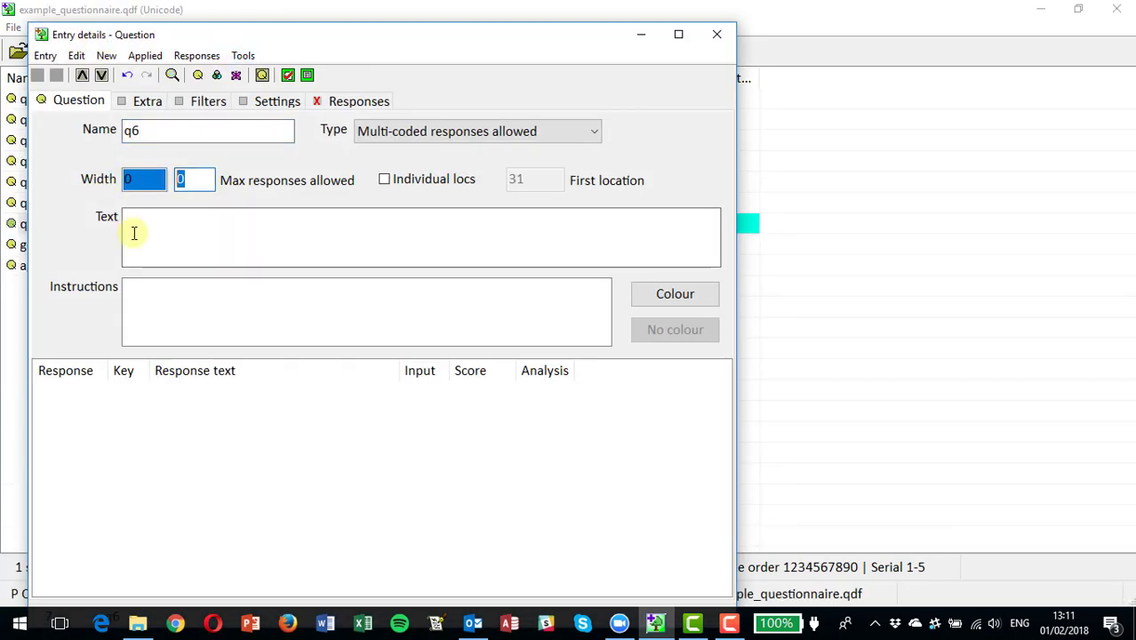
pyautogui.write('6')
pyautogui.click(134, 223)
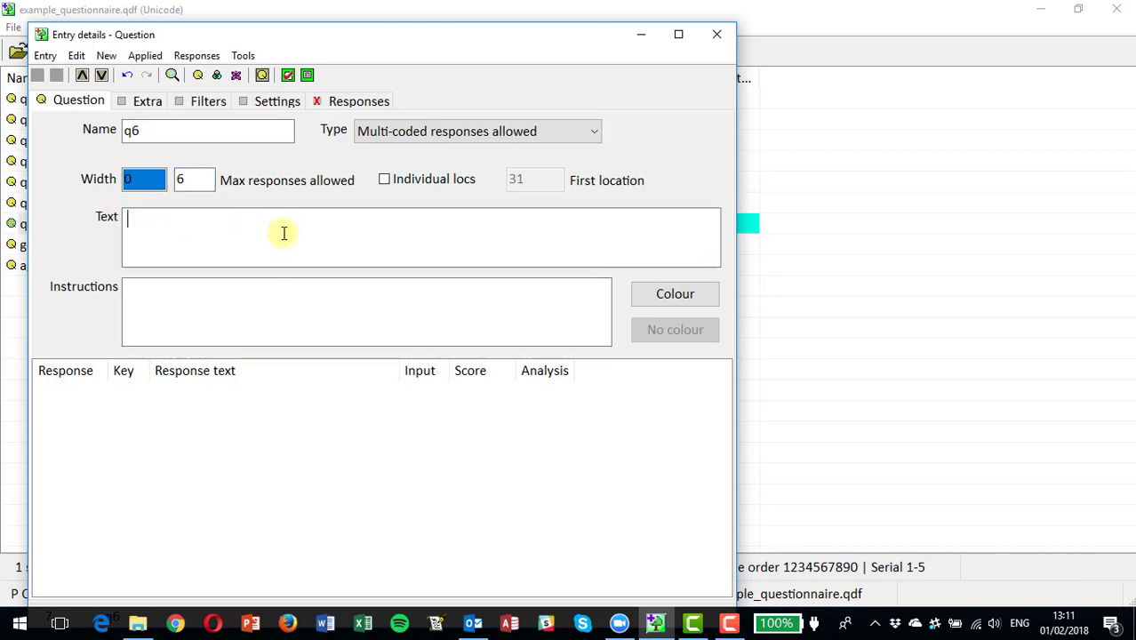
pyautogui.write('Whic')
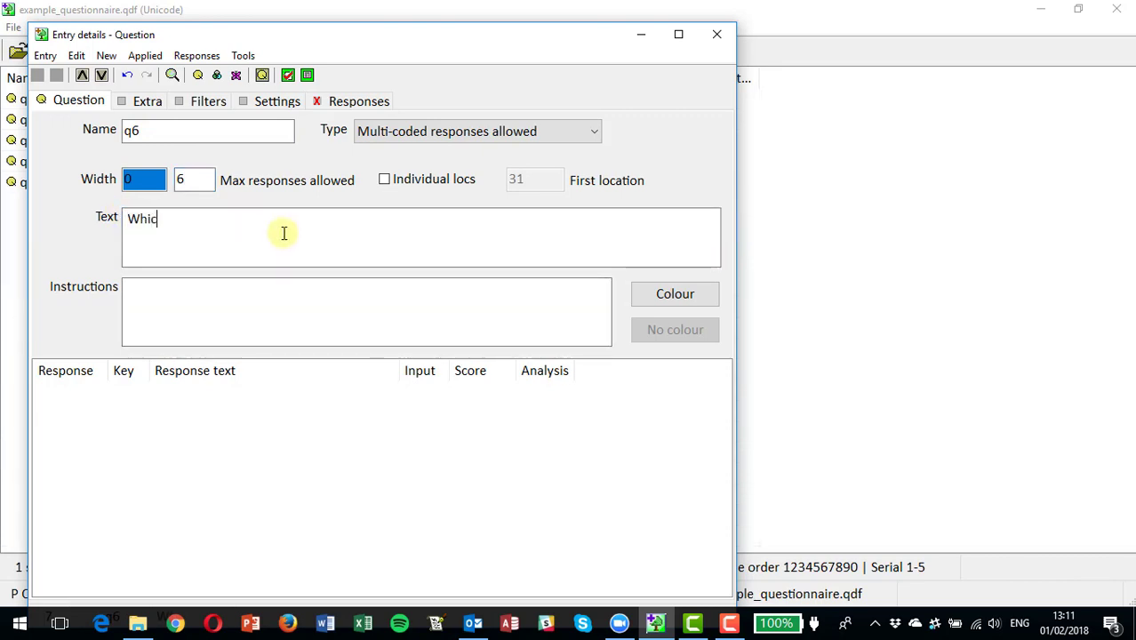
pyautogui.write('h of these brands ')
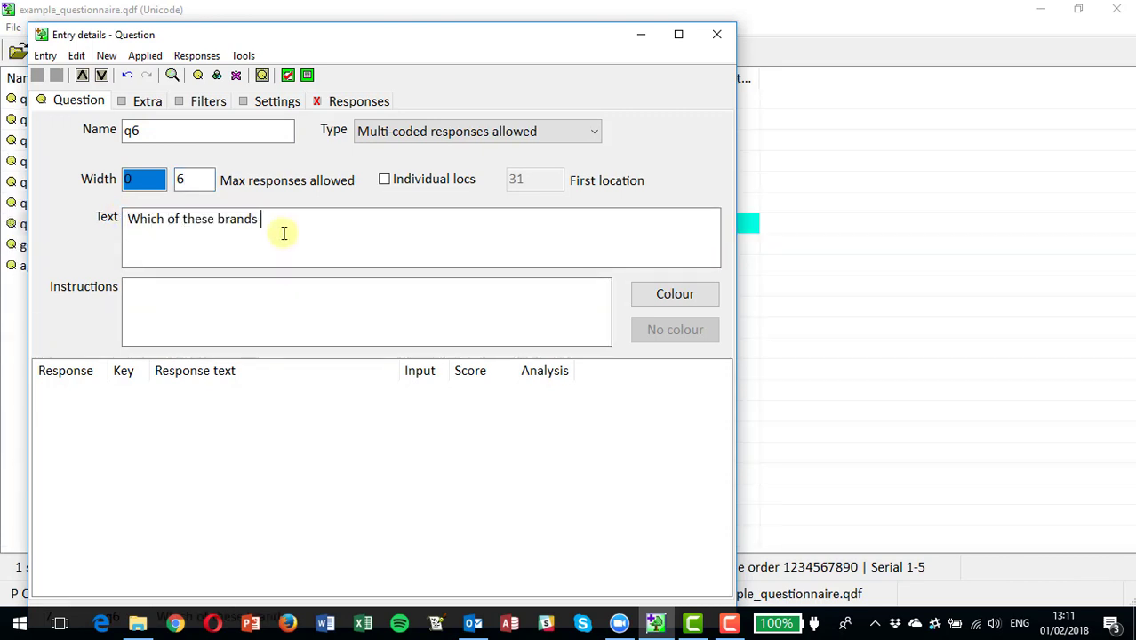
pyautogui.write('have you ever b')
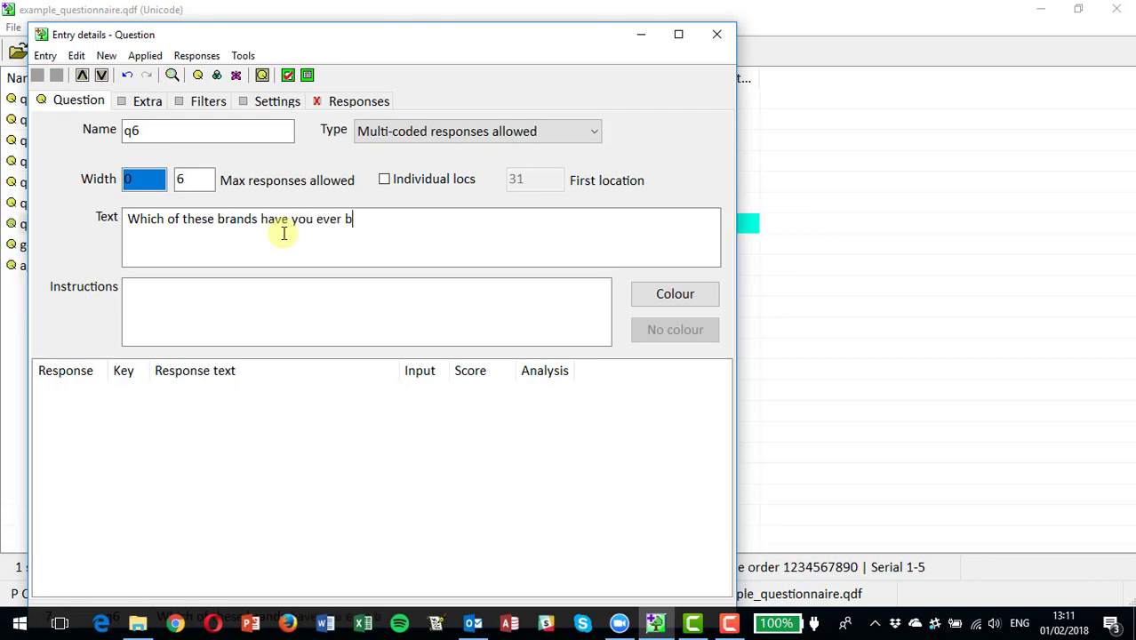
pyautogui.write('ought?')
# Add the six responses Brand A, Brand B, Brand C, Brand D, Brand E and Brand F to q6 and close its details.
pyautogui.click(338, 101)
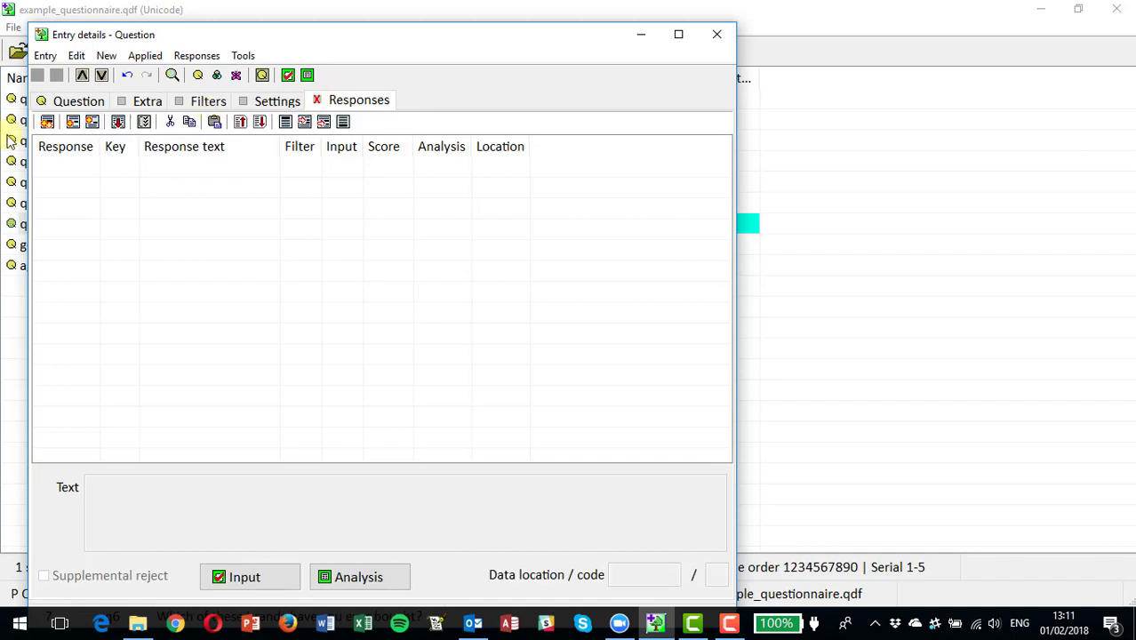
pyautogui.click(47, 122)
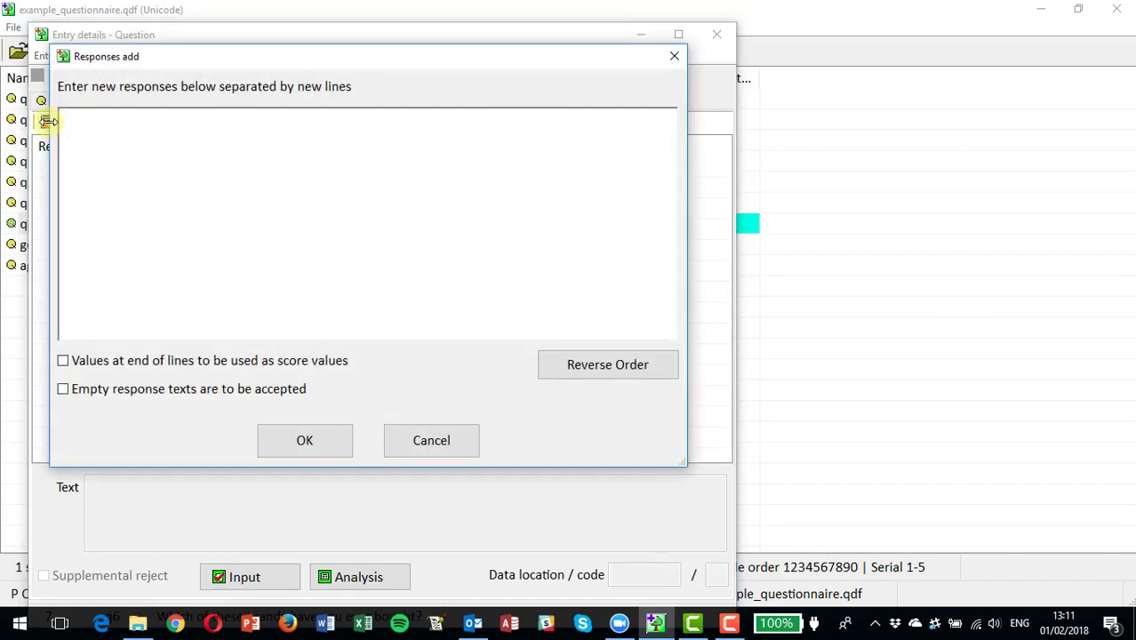
pyautogui.write('Brand A')
pyautogui.press('Return')
pyautogui.write('Br')
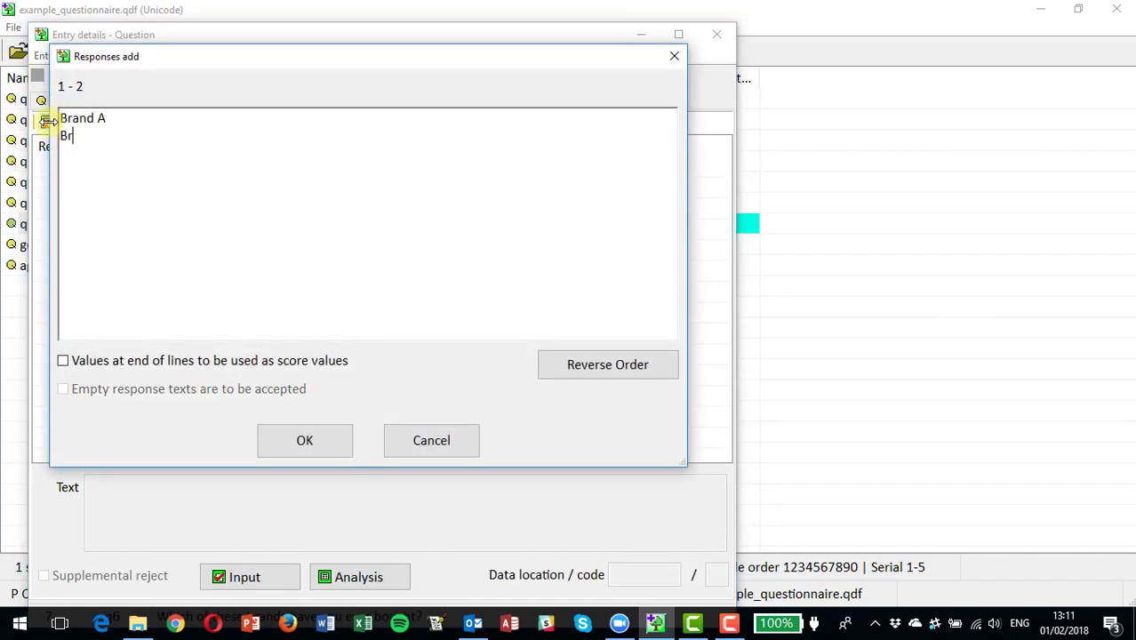
pyautogui.write('and B')
pyautogui.press('Return')
pyautogui.write('N')
pyautogui.press('BackSpace')
pyautogui.write('Brand C')
pyautogui.press('Return')
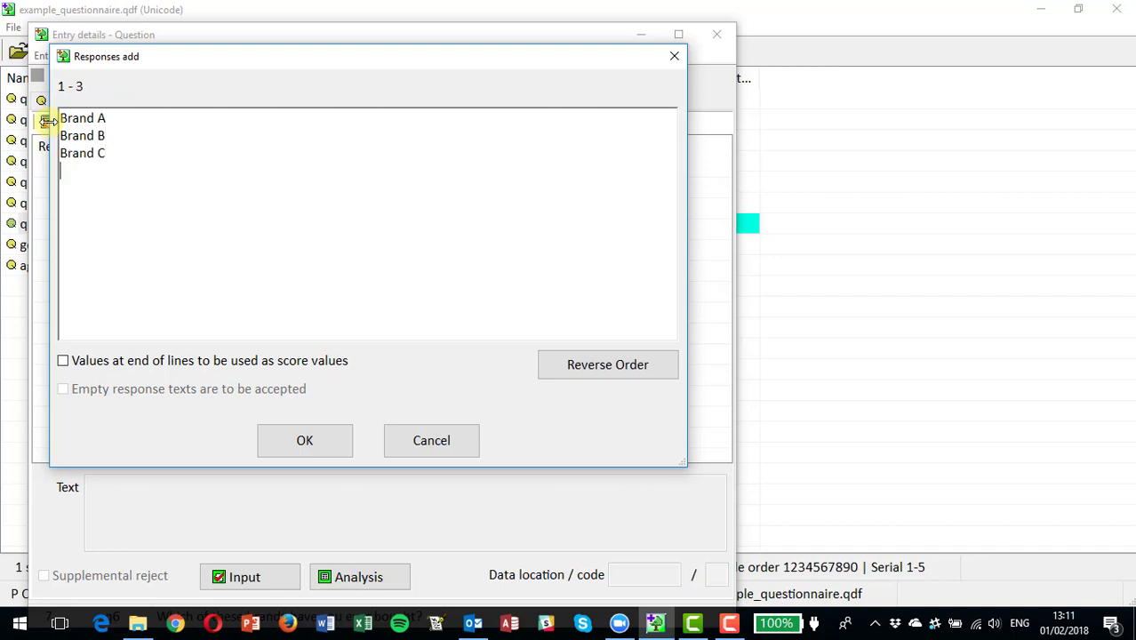
pyautogui.write('Brand D')
pyautogui.press('Return')
pyautogui.write('Brand E')
pyautogui.press('Return')
pyautogui.write('Br')
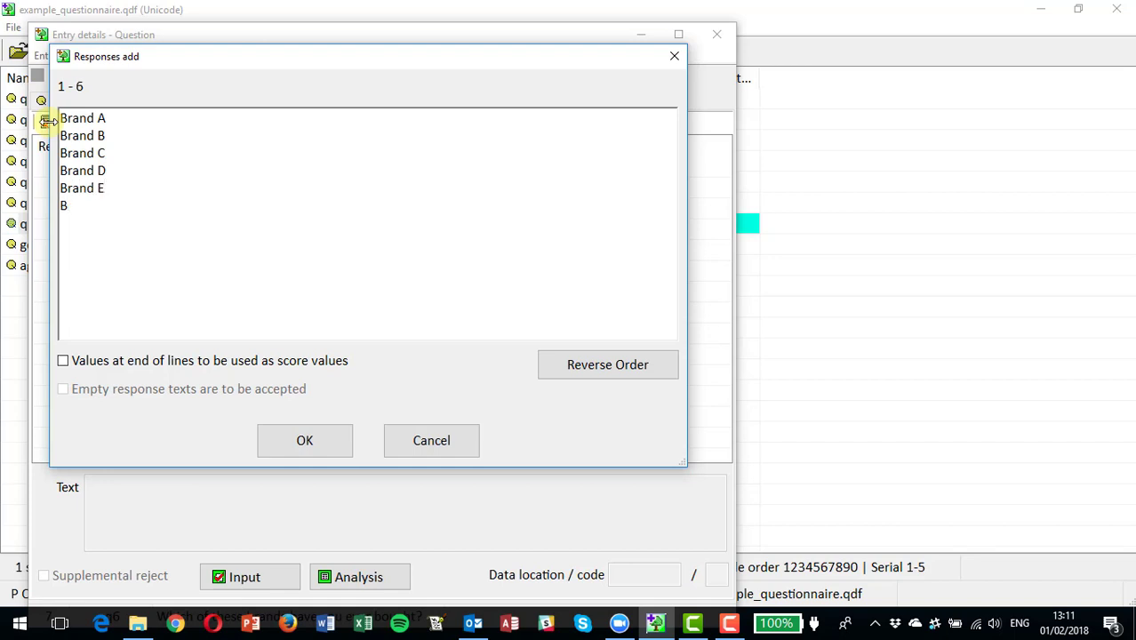
pyautogui.write('rand F')
pyautogui.click(300, 442)
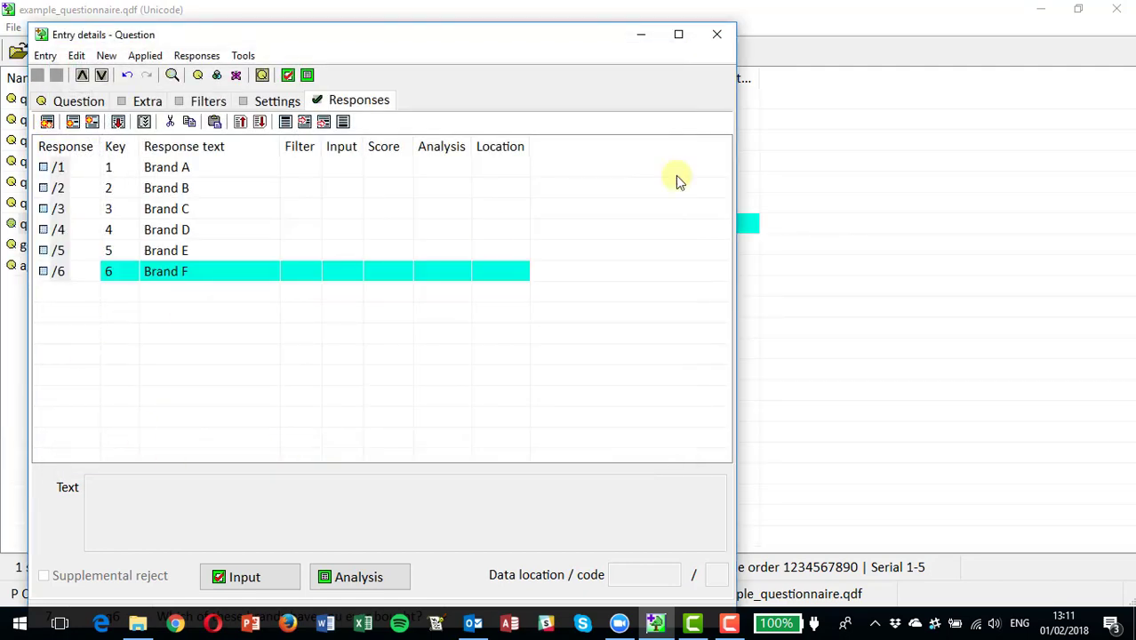
pyautogui.click(717, 34)
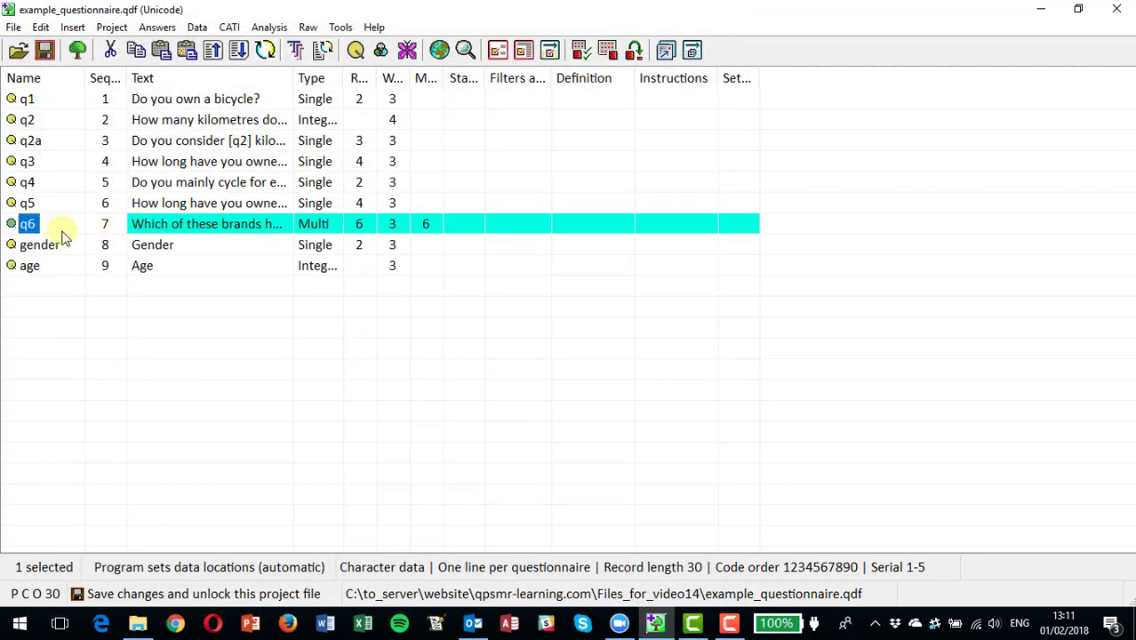
# Copy question q6 and paste the copy below it under the new name q7.
pyautogui.rightClick(32, 228)
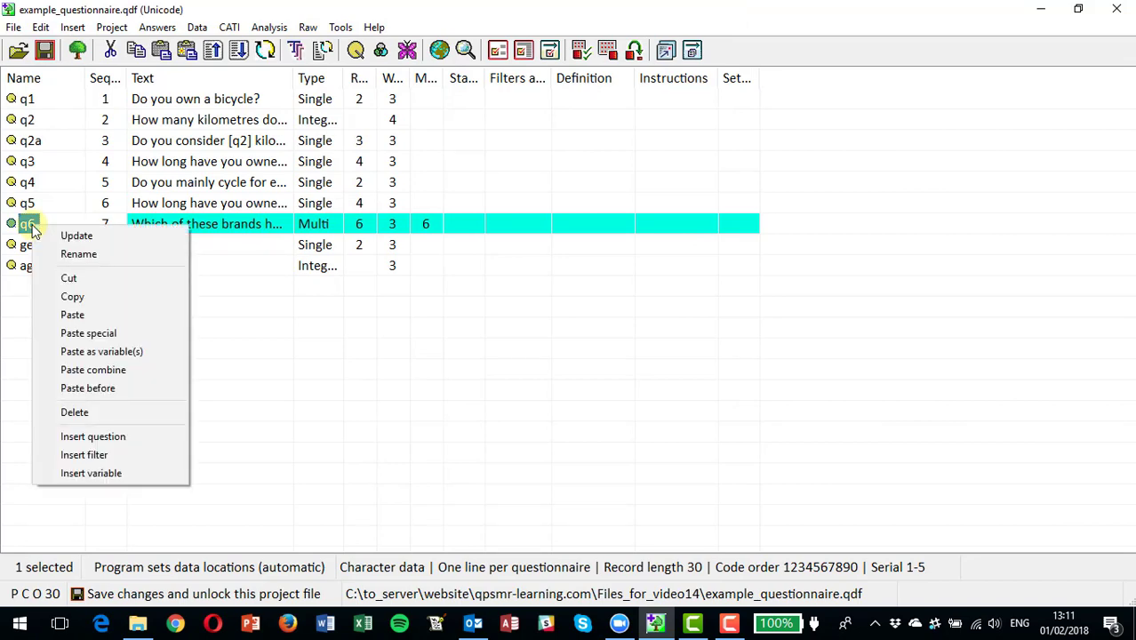
pyautogui.click(73, 297)
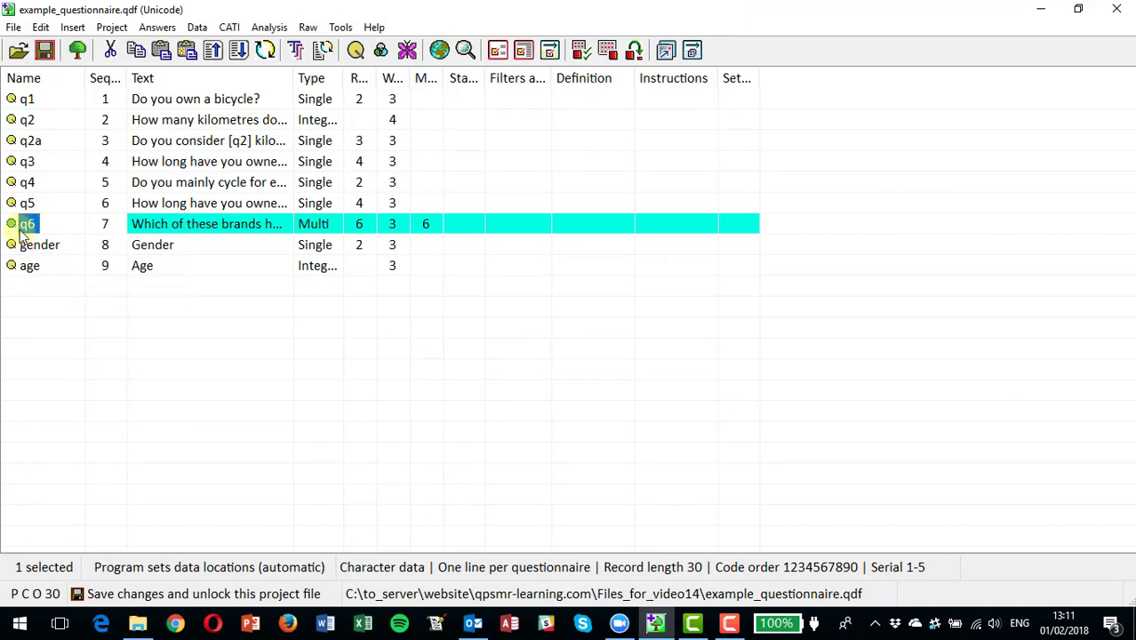
pyautogui.rightClick(22, 225)
pyautogui.click(81, 334)
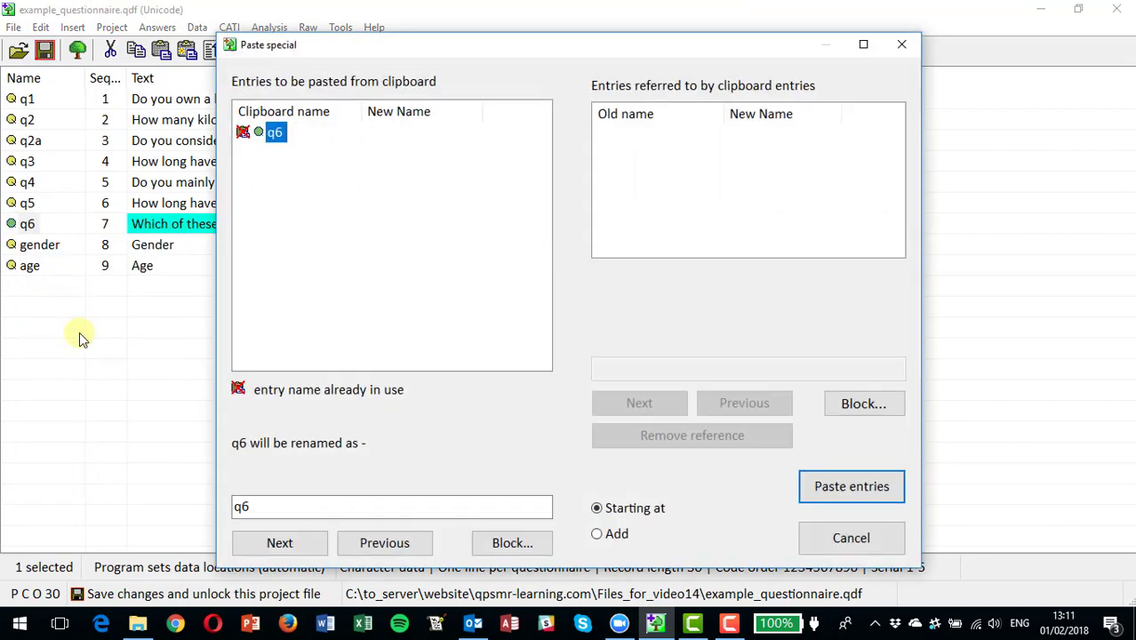
pyautogui.click(278, 504)
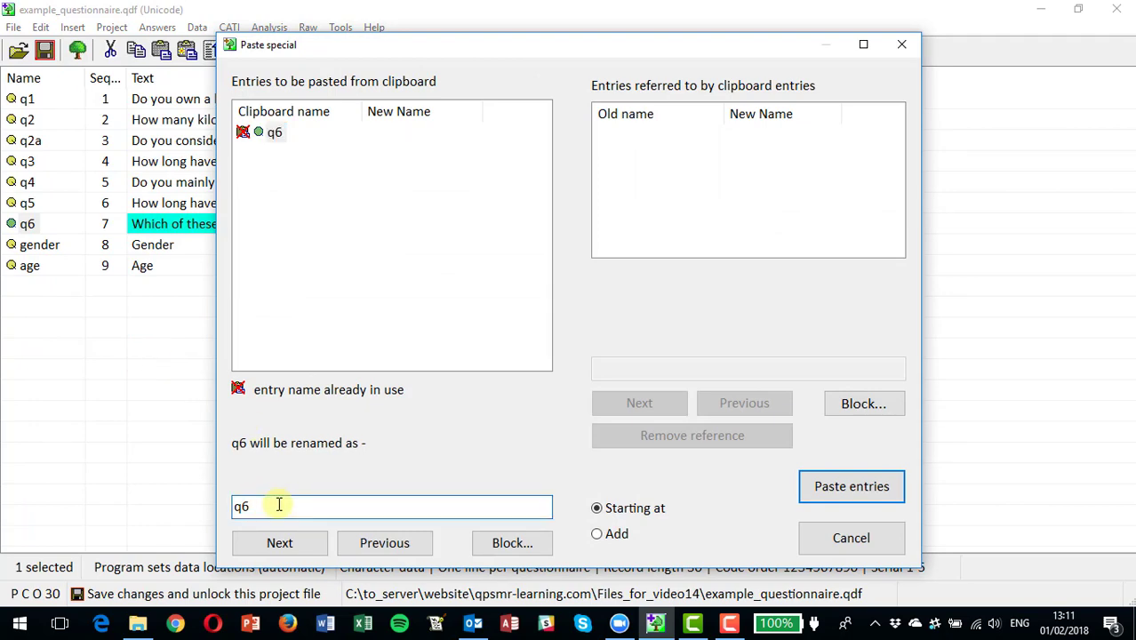
pyautogui.press('BackSpace')
pyautogui.write('7')
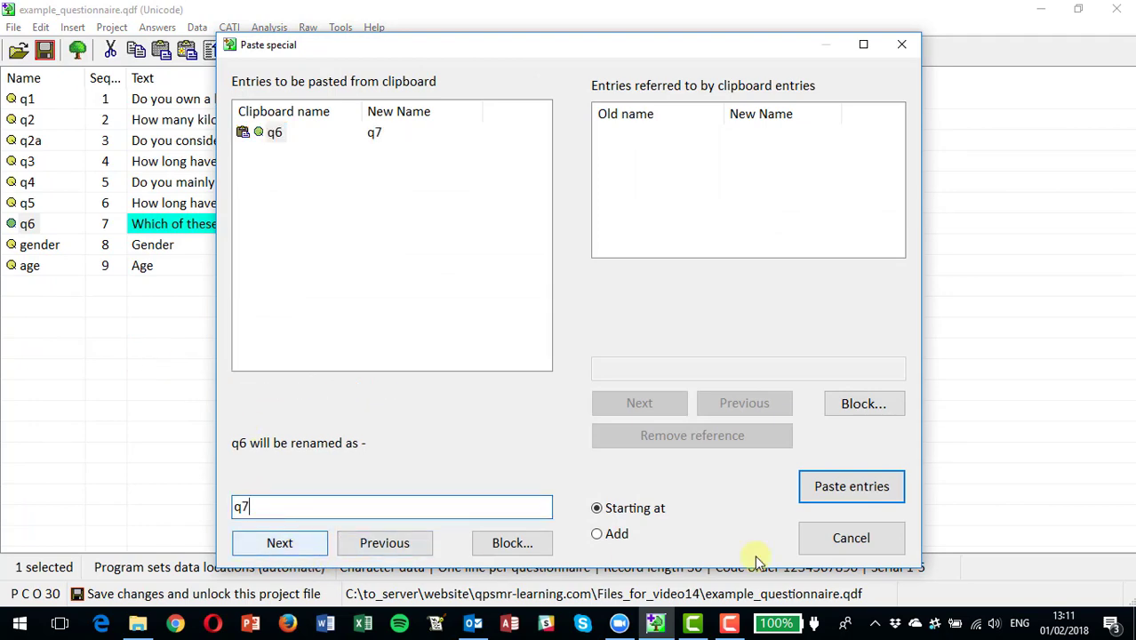
pyautogui.click(850, 488)
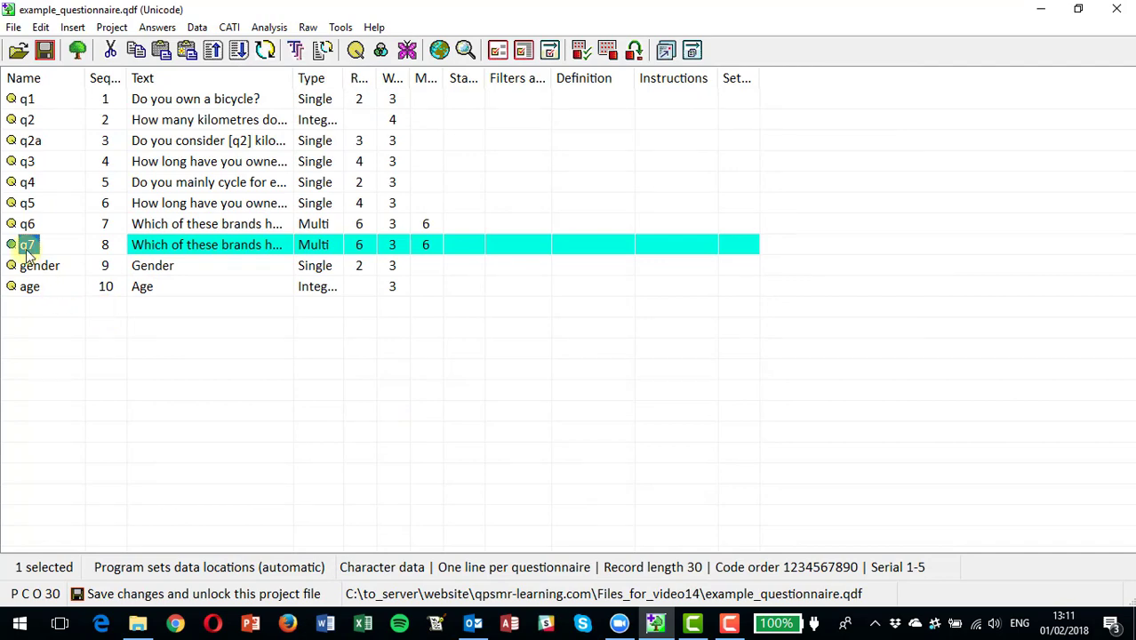
# Paste another copy of q6 below q7, renamed as q8.
pyautogui.rightClick(29, 252)
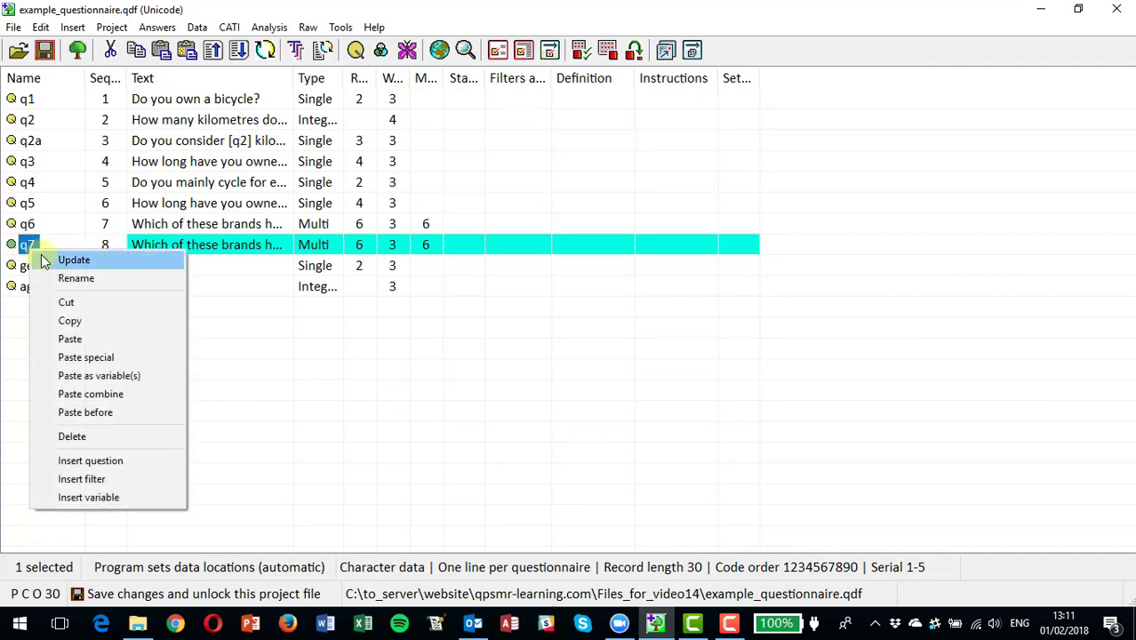
pyautogui.click(95, 357)
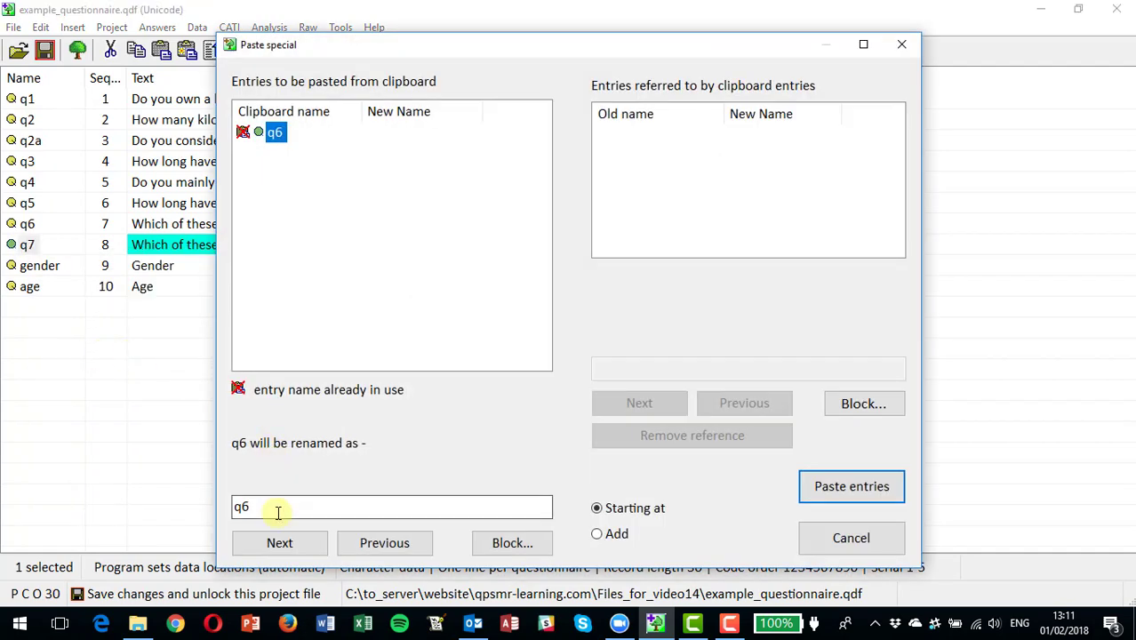
pyautogui.click(277, 513)
pyautogui.press('BackSpace')
pyautogui.write('8')
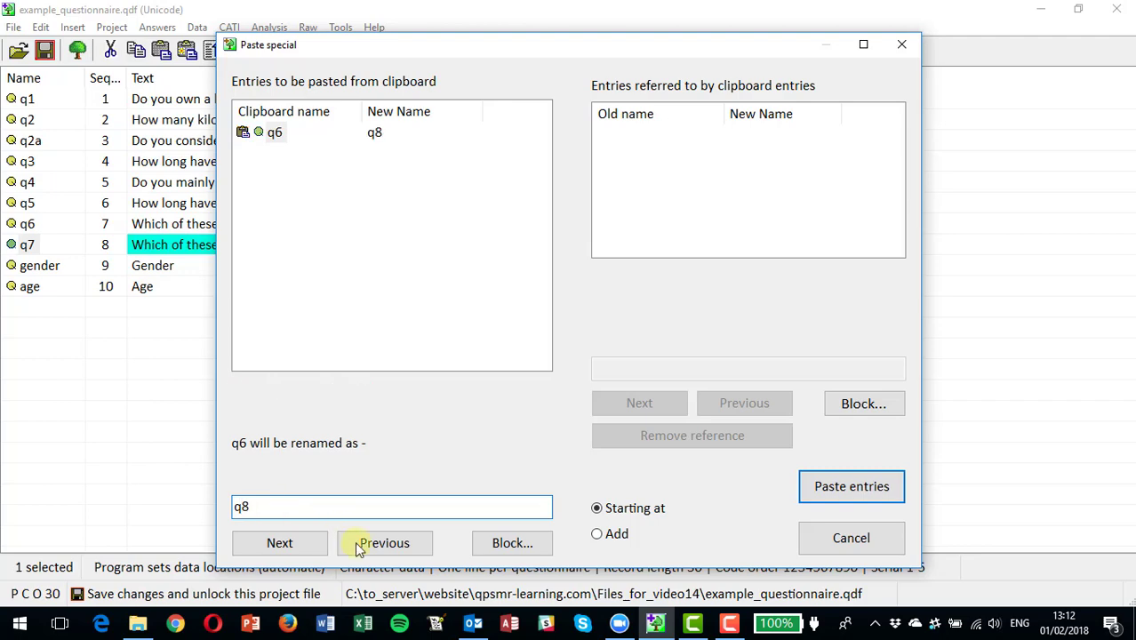
pyautogui.click(809, 487)
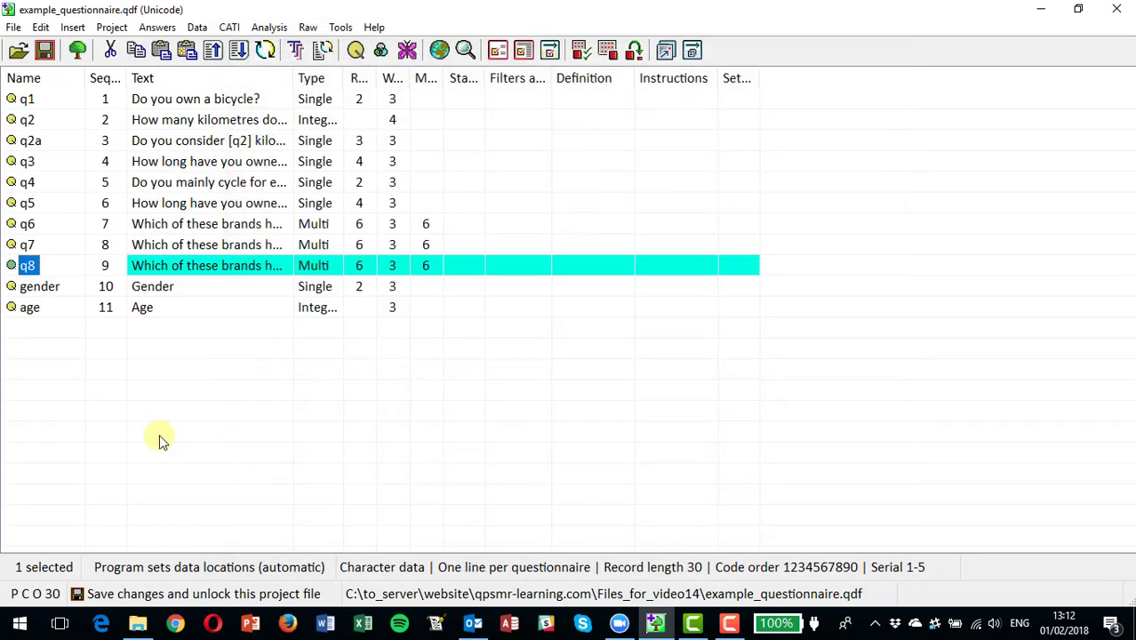
# Change q7's text to "Which brand do you buy most often?" and its type to Single-coded response only.
pyautogui.click(30, 246)
pyautogui.doubleClick(29, 248)
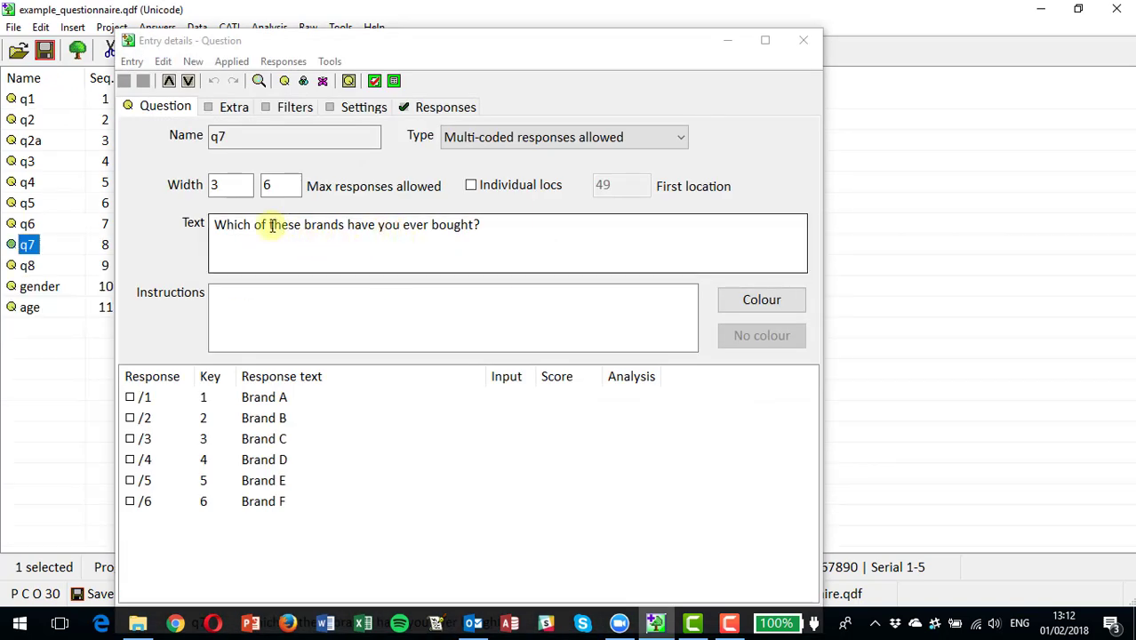
pyautogui.moveTo(254, 224); pyautogui.dragTo(505, 258)
pyautogui.write('b')
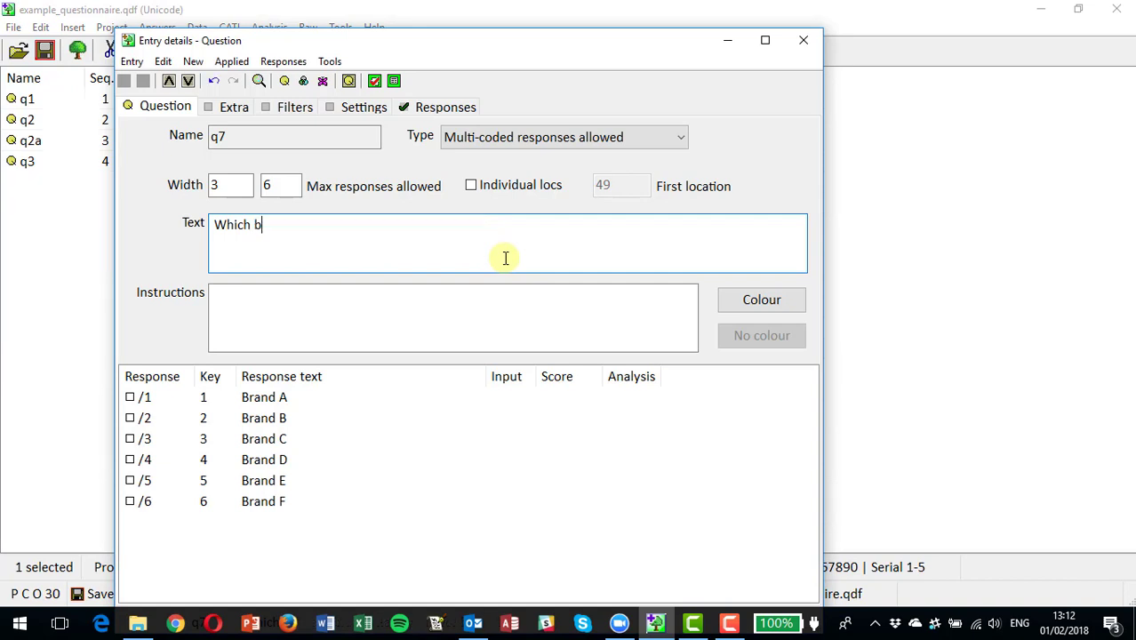
pyautogui.write('rand do you ')
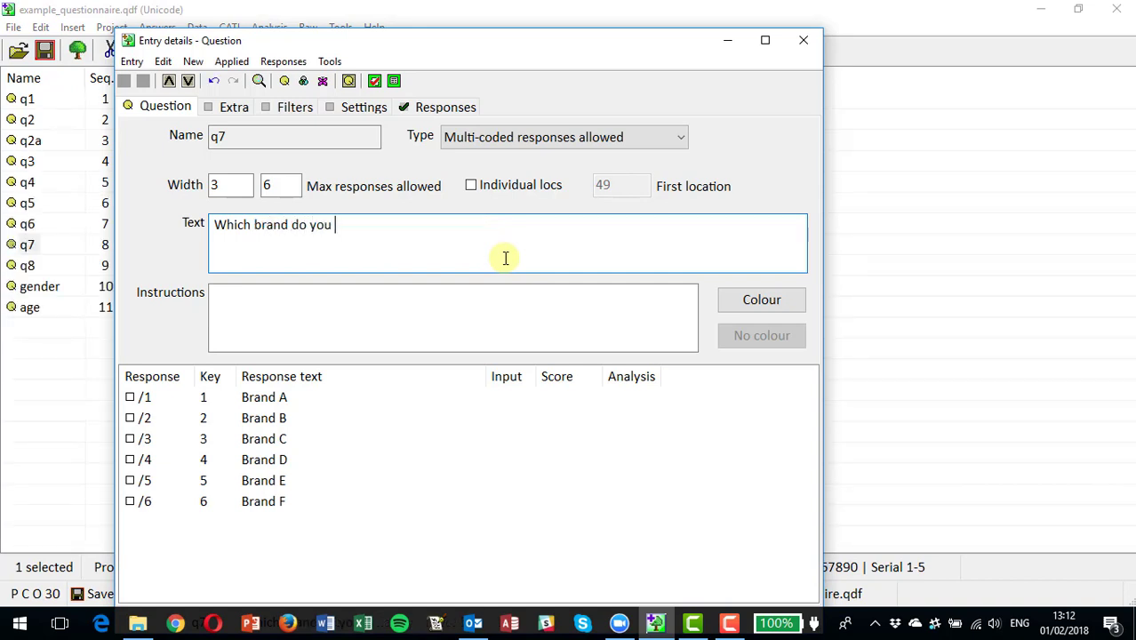
pyautogui.write('buy most often?')
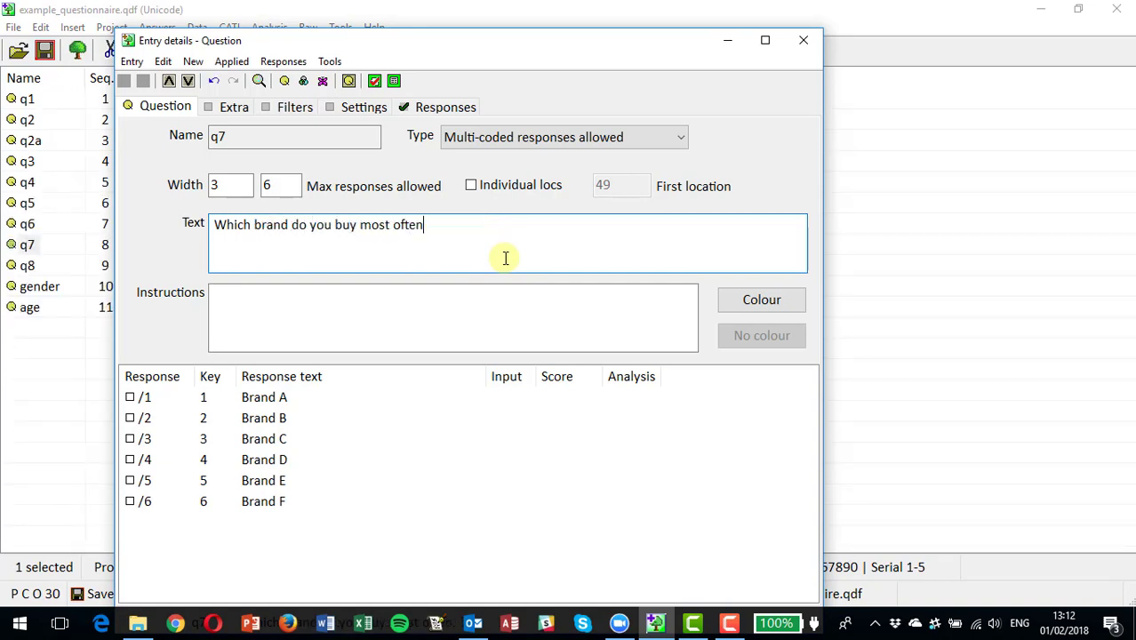
pyautogui.click(538, 140)
pyautogui.click(530, 155)
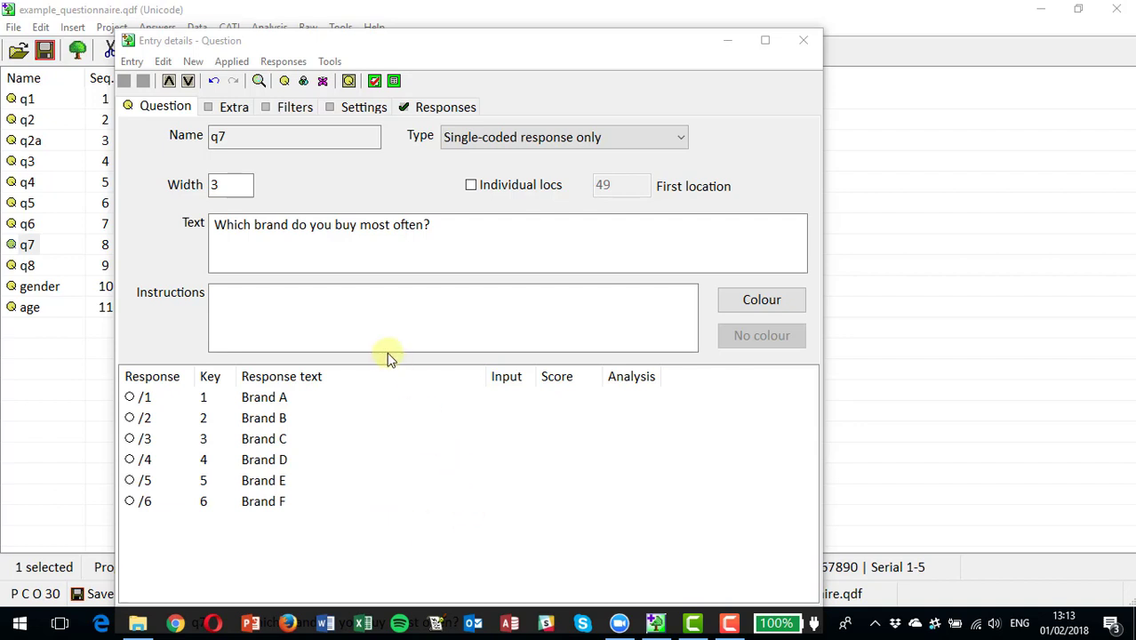
# Apply q6 as a response filter to q7 and close the question's details.
pyautogui.click(295, 108)
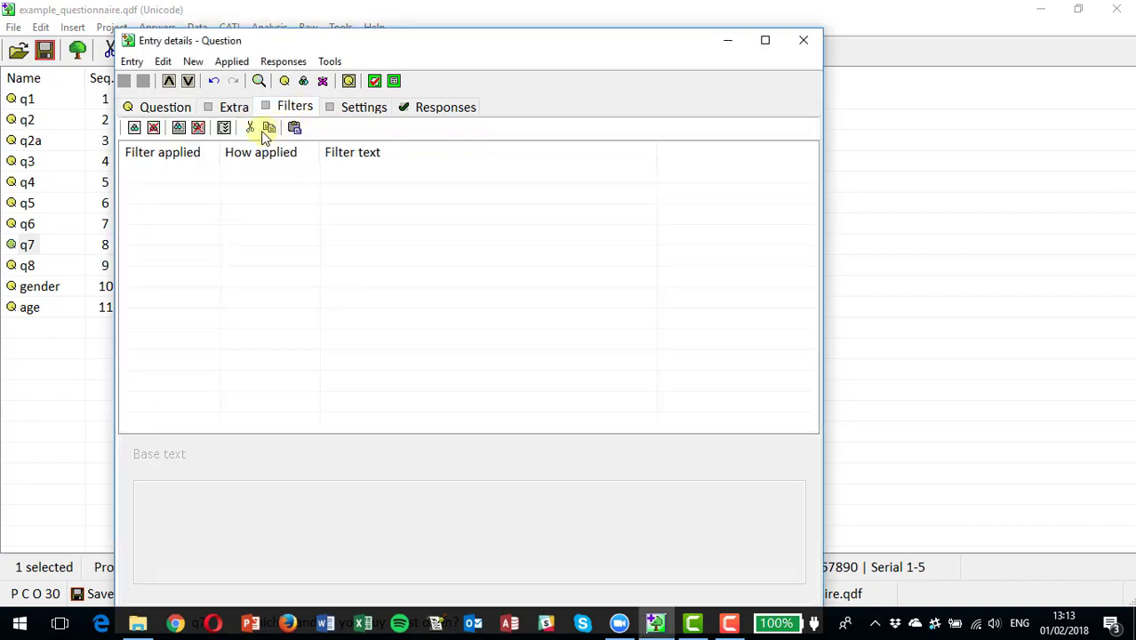
pyautogui.click(179, 129)
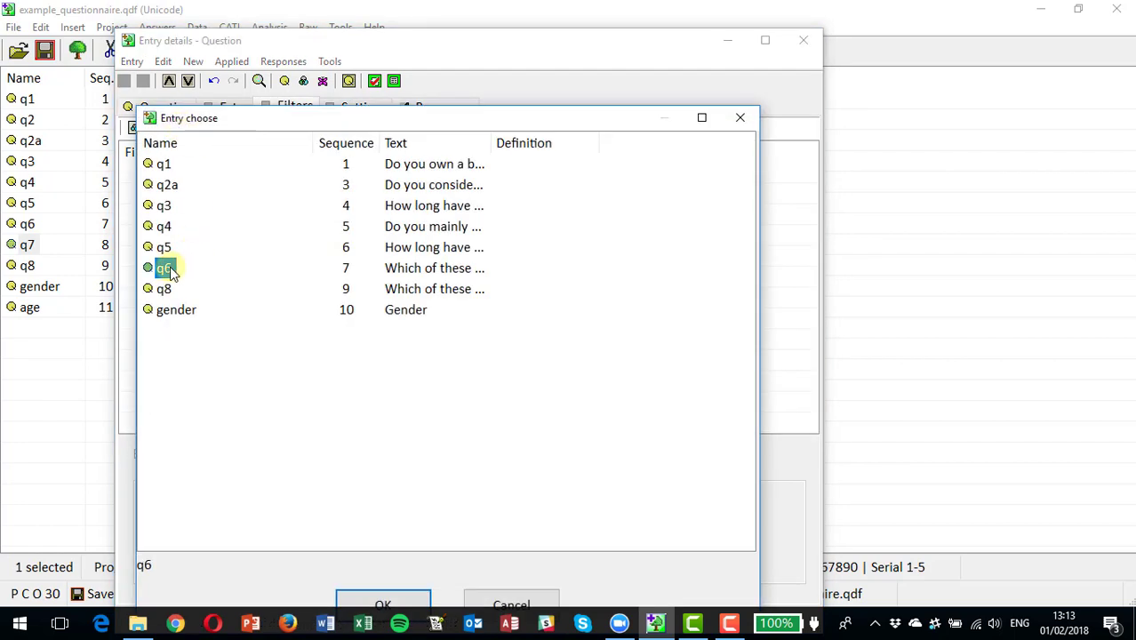
pyautogui.click(387, 602)
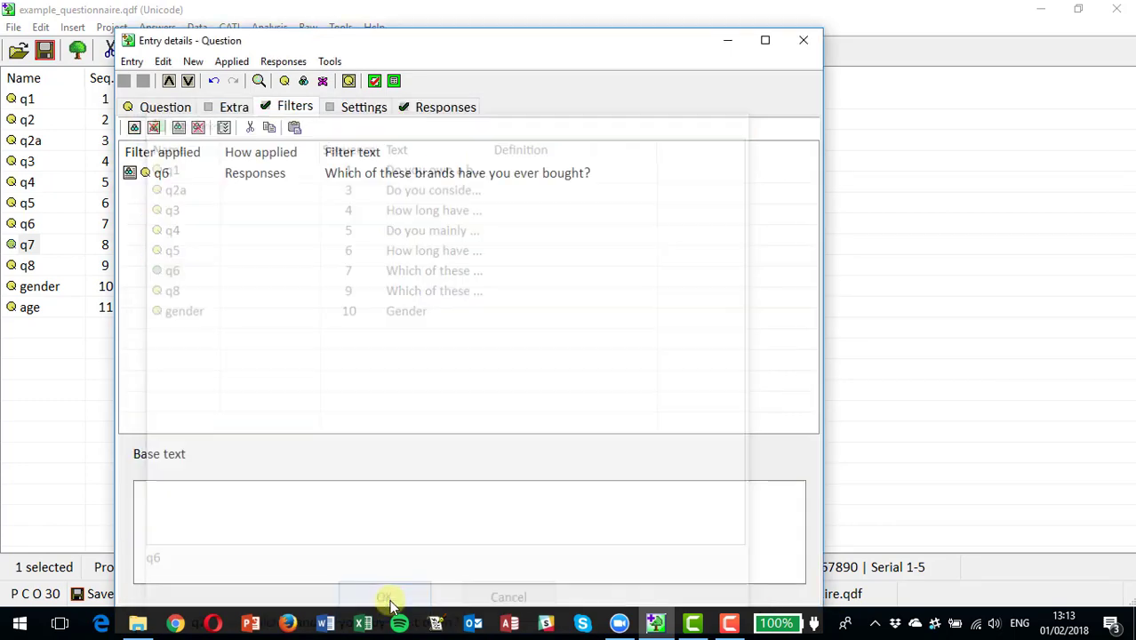
pyautogui.click(804, 41)
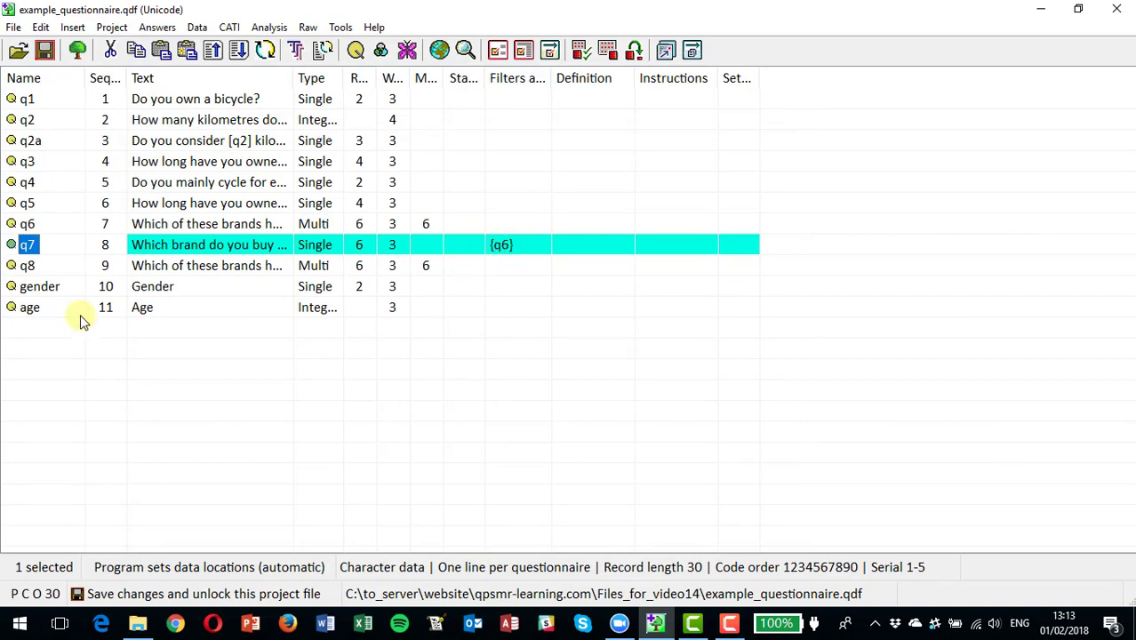
# Change q8's text to "Which of these brands that you have not bought would you consider buying in the future?".
pyautogui.click(28, 265)
pyautogui.doubleClick(28, 266)
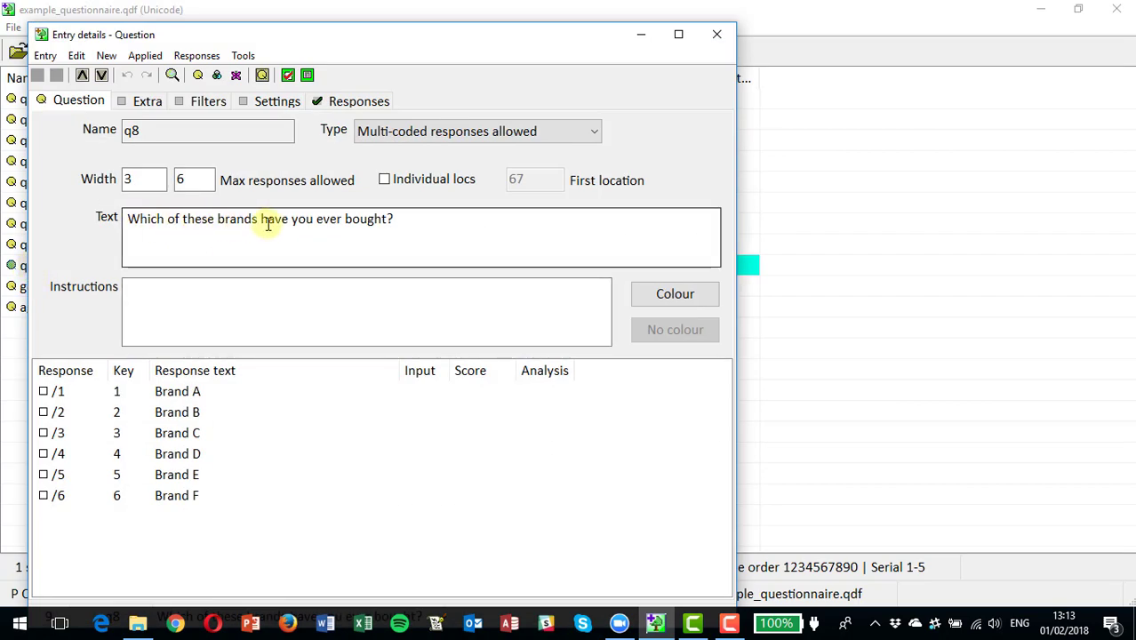
pyautogui.moveTo(263, 220); pyautogui.dragTo(401, 216)
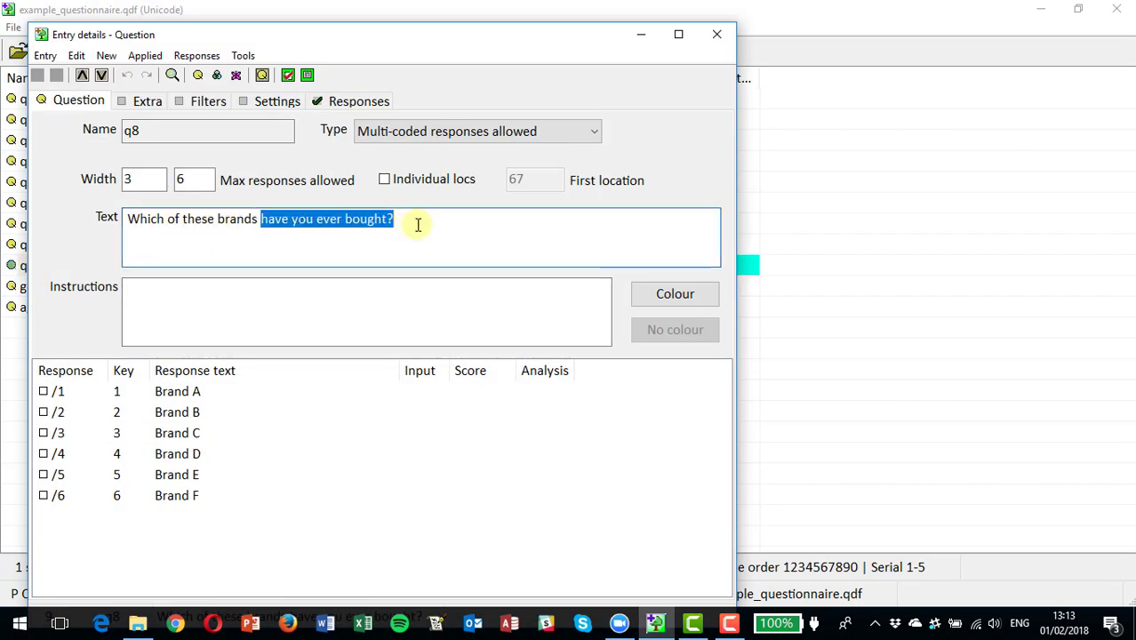
pyautogui.write('that you have no')
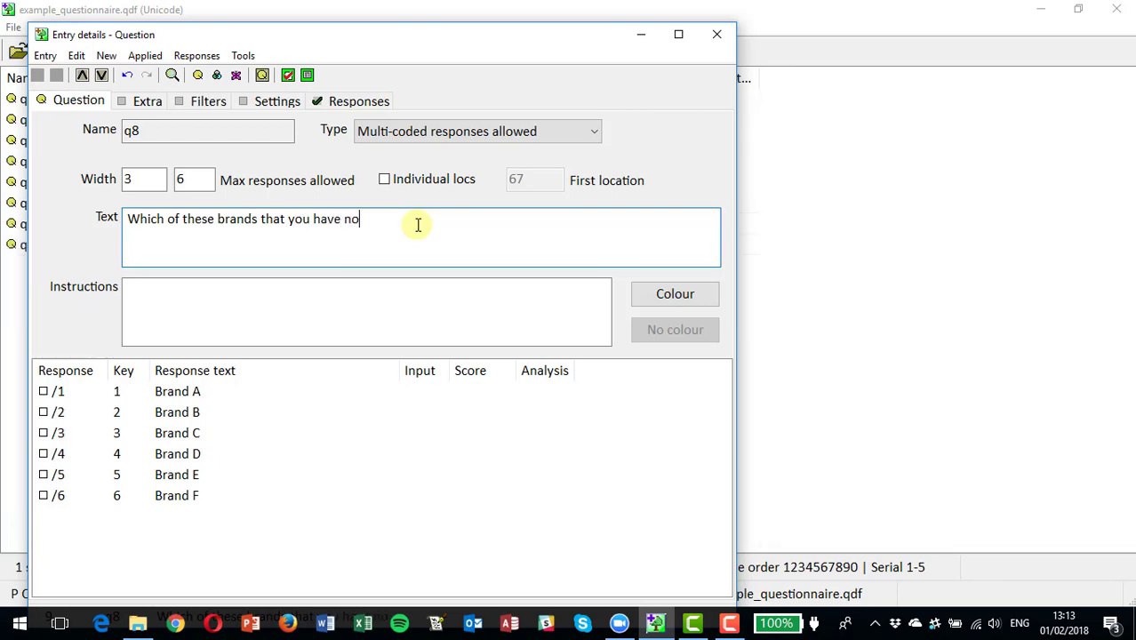
pyautogui.write('t bought')
pyautogui.write('woul')
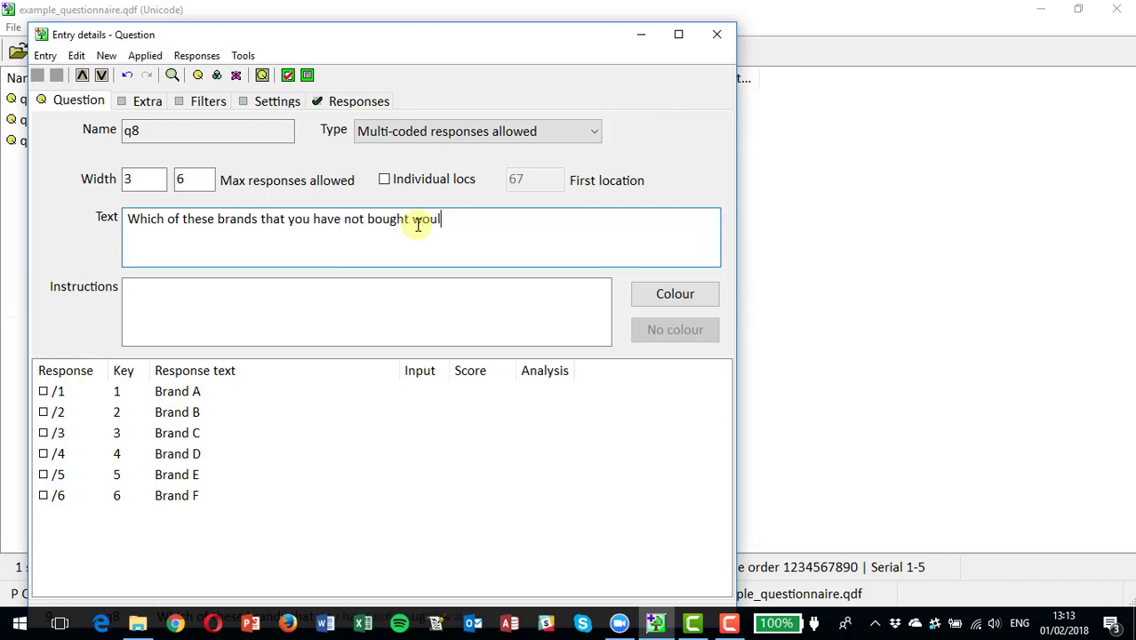
pyautogui.write('d you consider')
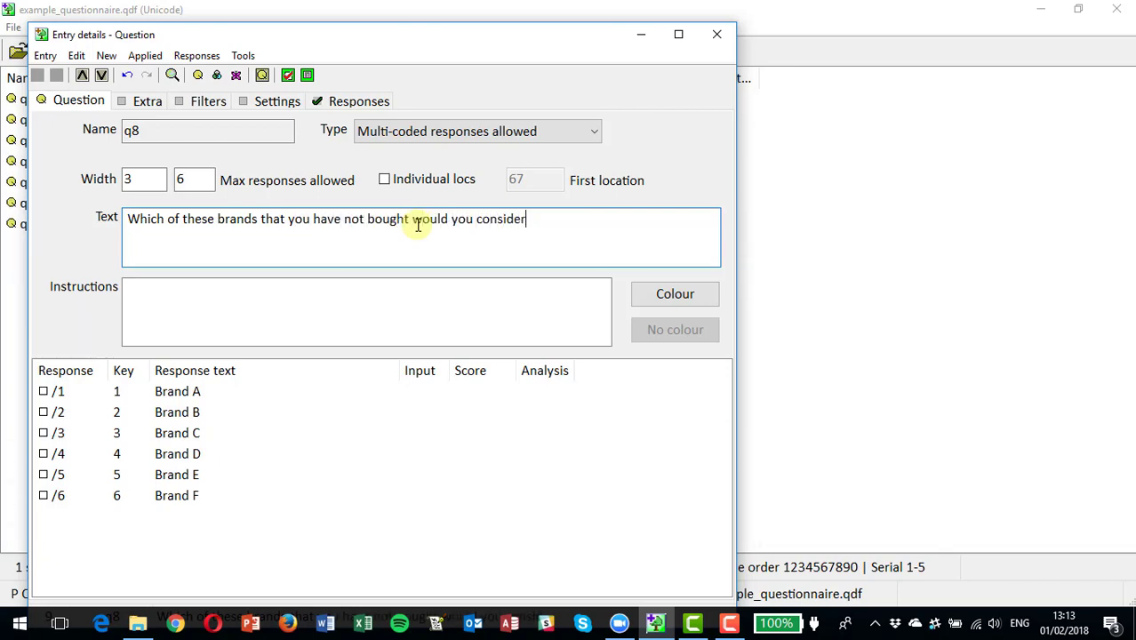
pyautogui.write(' buying in the future?')
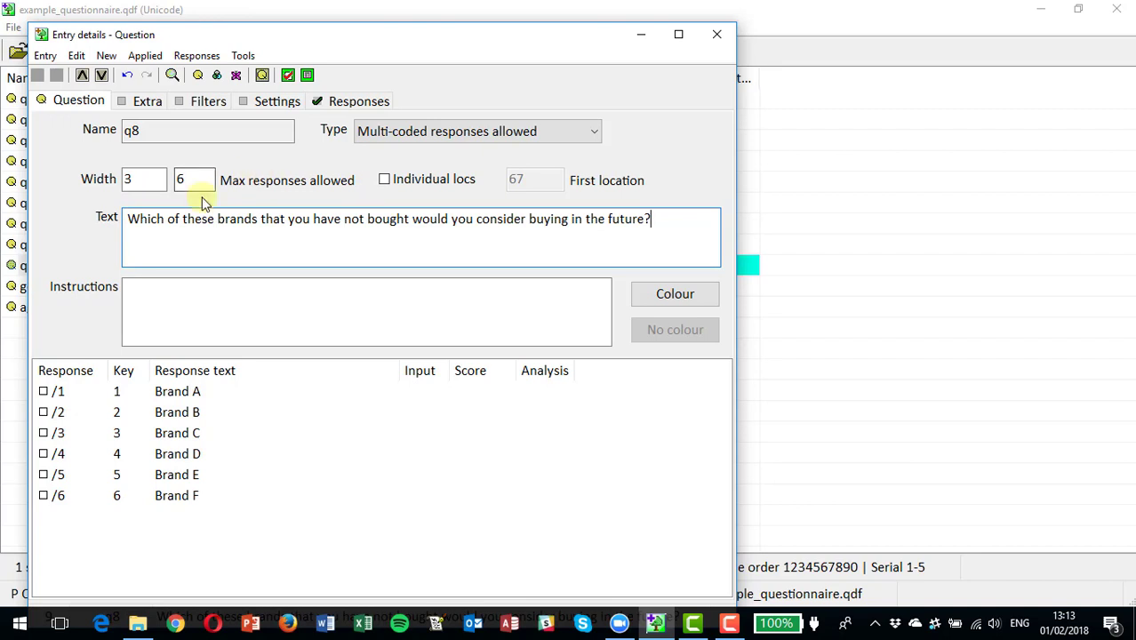
# Apply q6 as a NOT response filter to q8 and save the questionnaire.
pyautogui.click(206, 103)
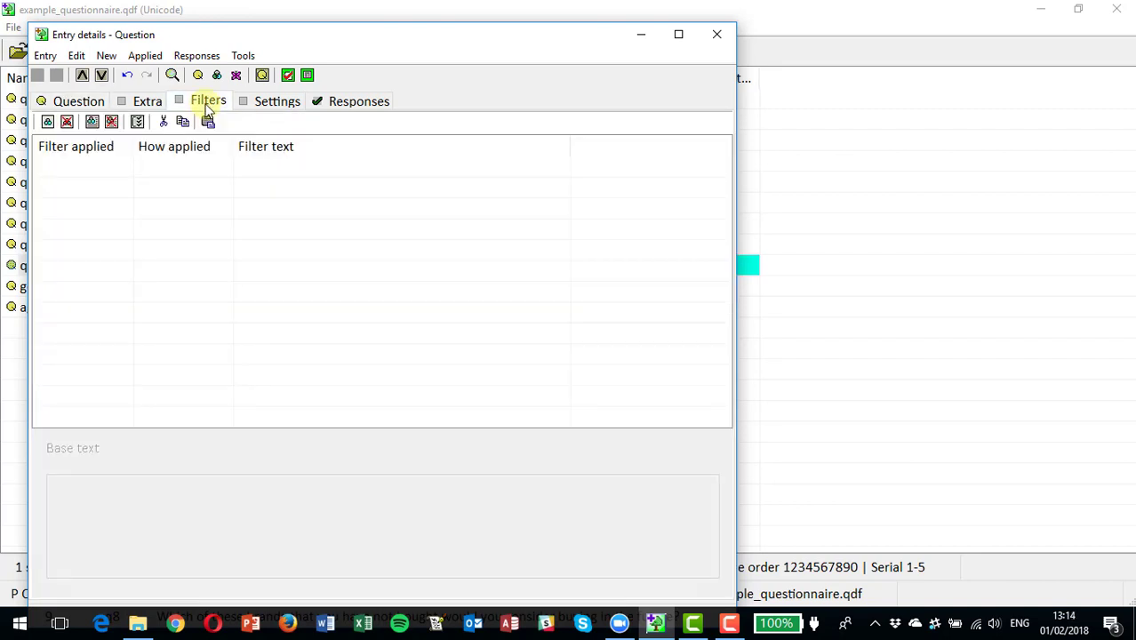
pyautogui.click(111, 124)
pyautogui.click(81, 207)
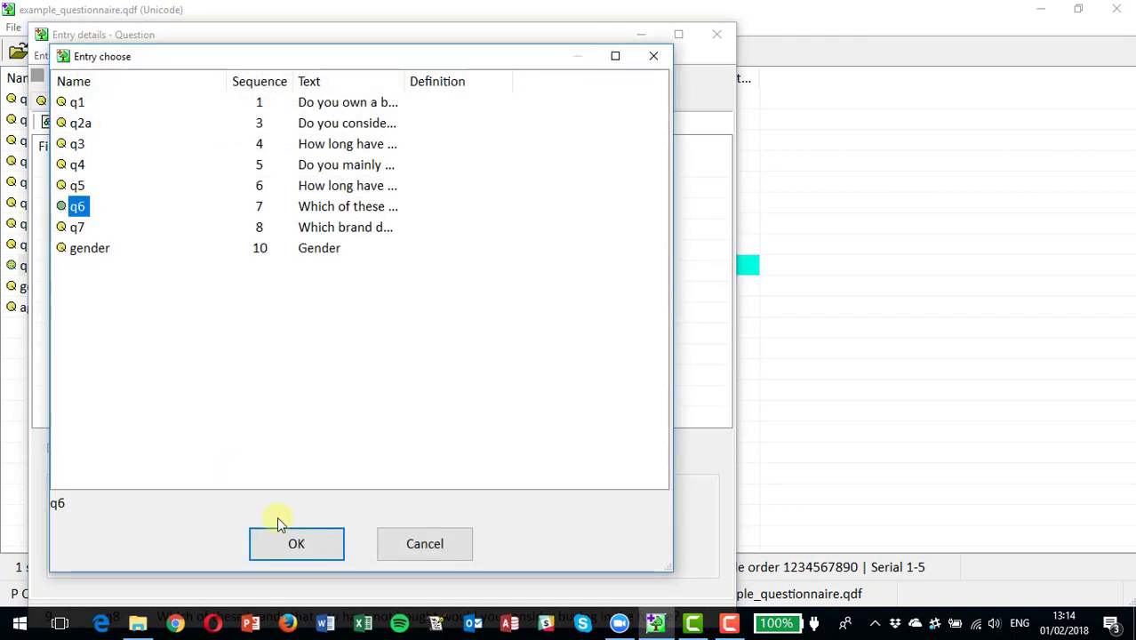
pyautogui.click(292, 551)
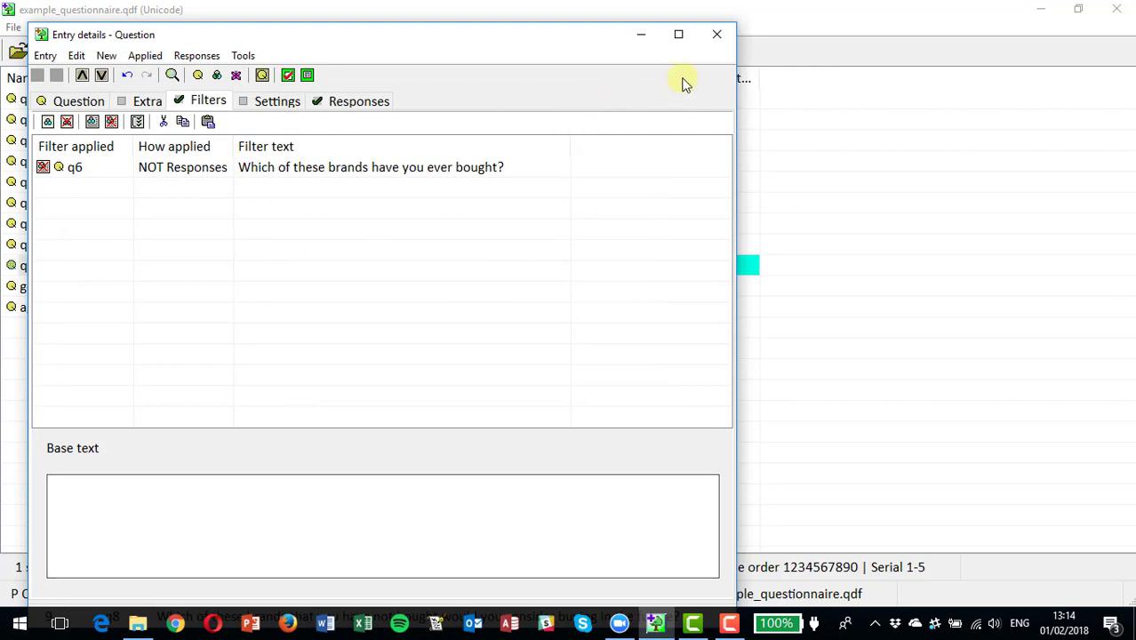
pyautogui.click(717, 34)
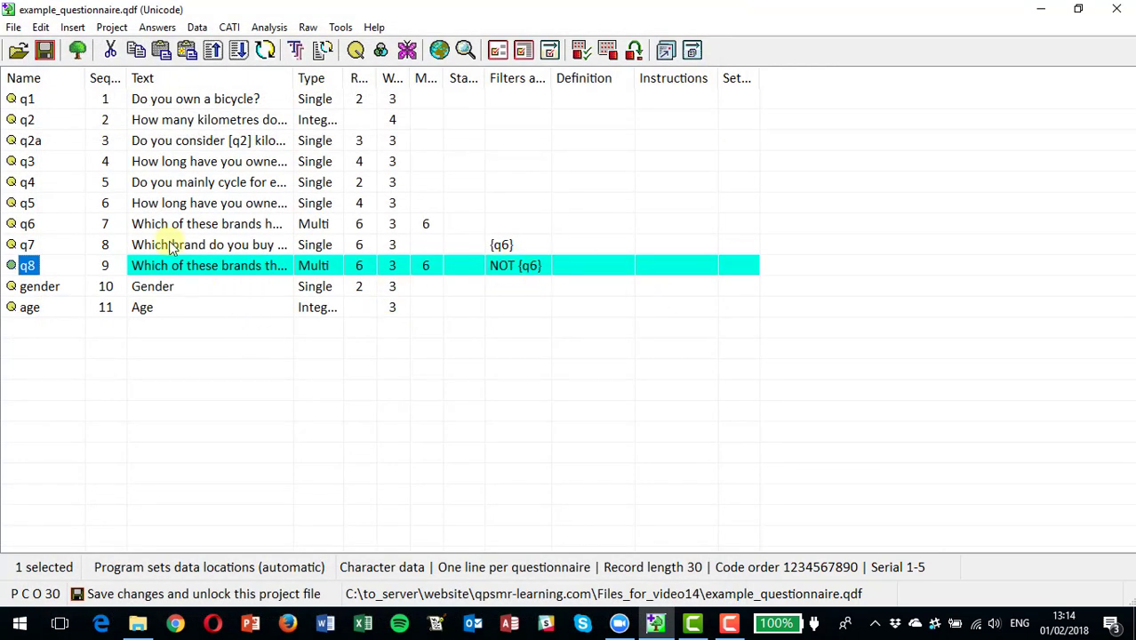
pyautogui.click(45, 53)
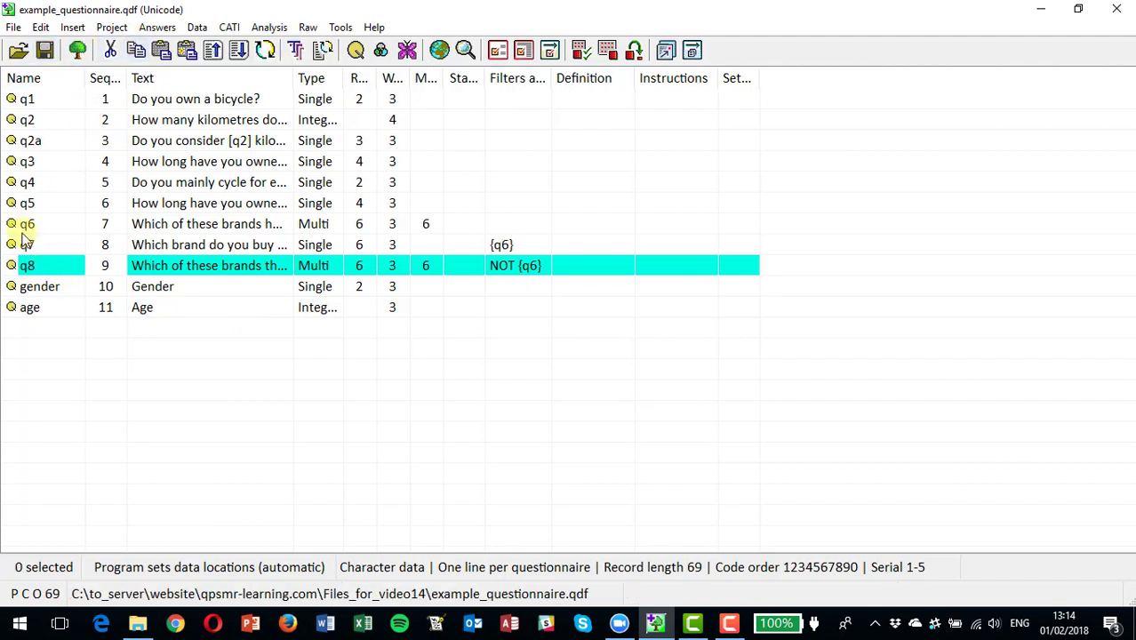
# Start a selected-entries test of questions q6 to q8 with the default input options and add the first record.
pyautogui.moveTo(25, 227); pyautogui.dragTo(30, 266)
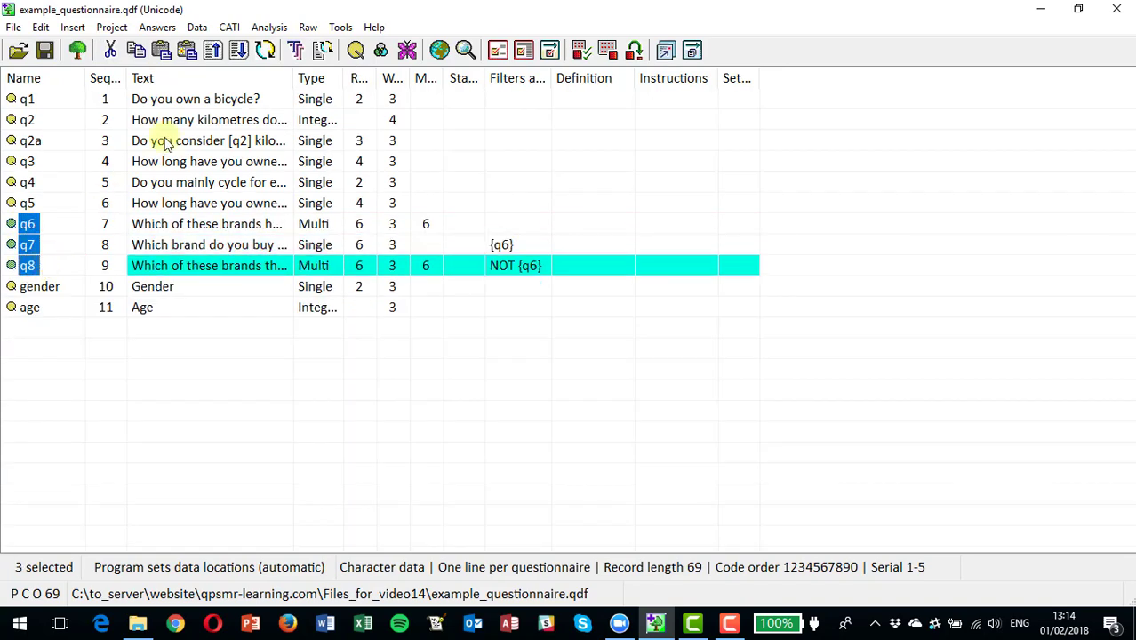
pyautogui.click(158, 29)
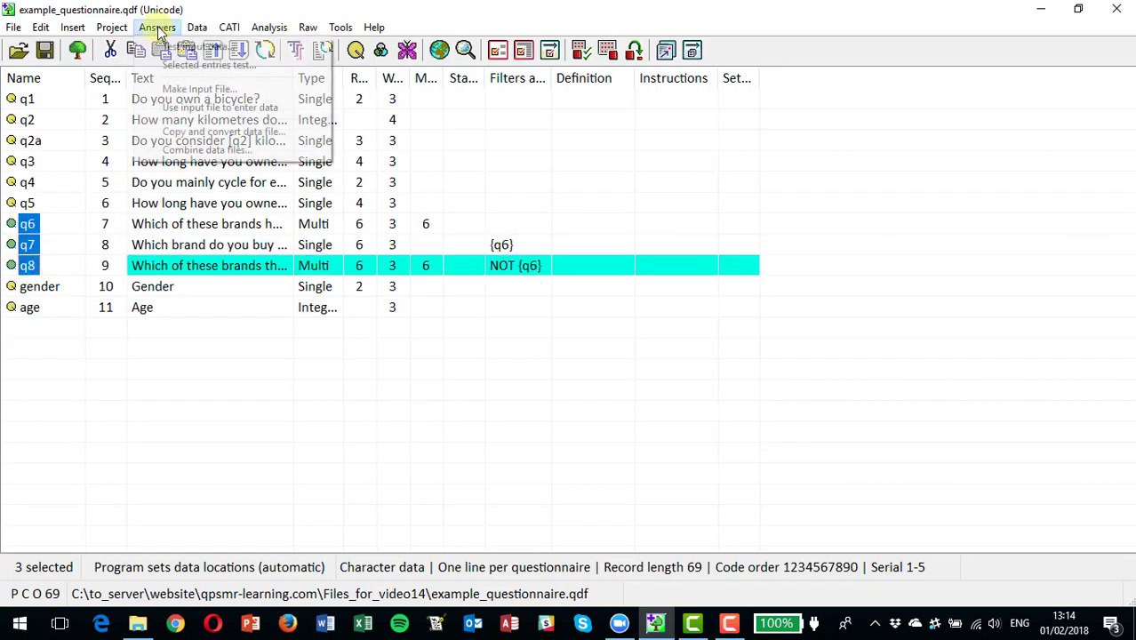
pyautogui.click(178, 65)
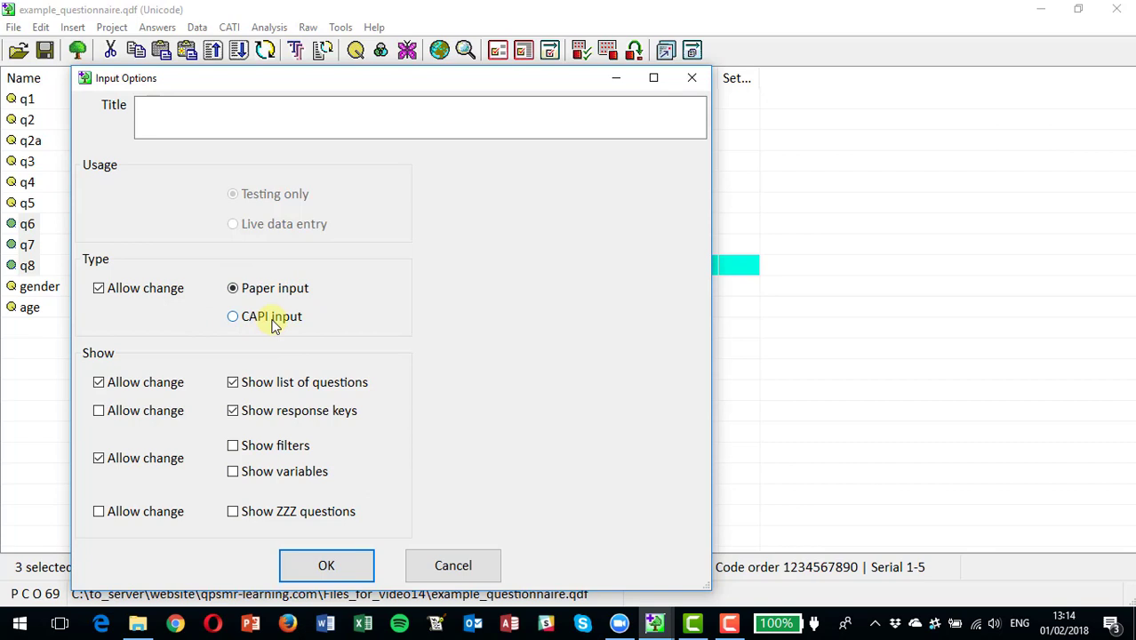
pyautogui.click(329, 563)
pyautogui.click(456, 177)
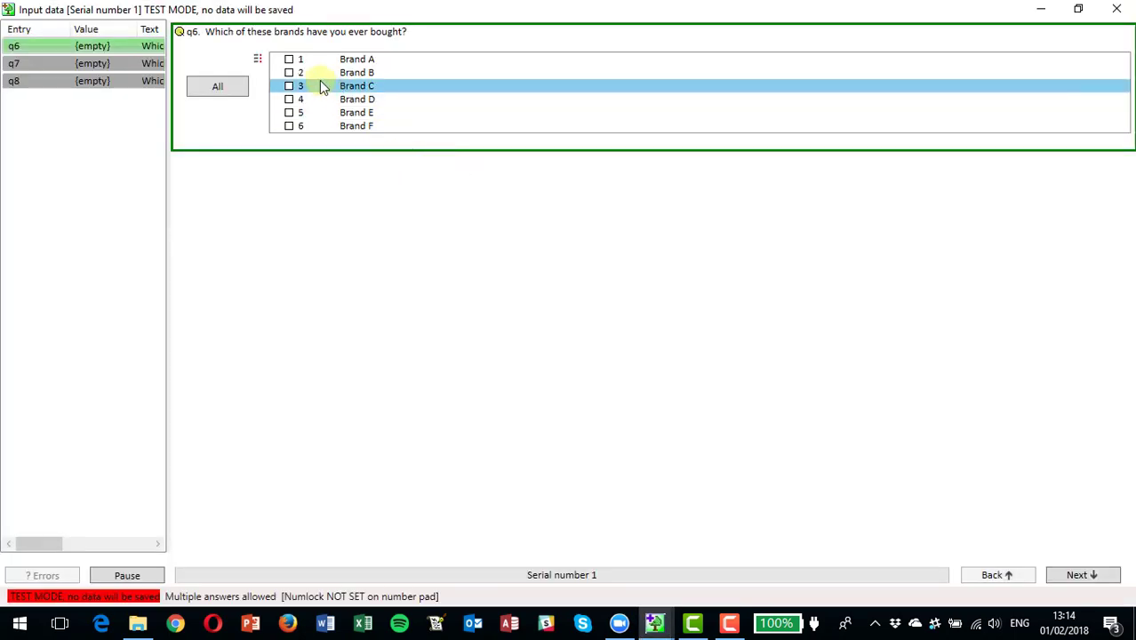
# Answer q6 in the first test record with Brand A, Brand B and Brand C, and advance to the follow-up questions.
pyautogui.click(289, 59)
pyautogui.click(289, 73)
pyautogui.click(289, 86)
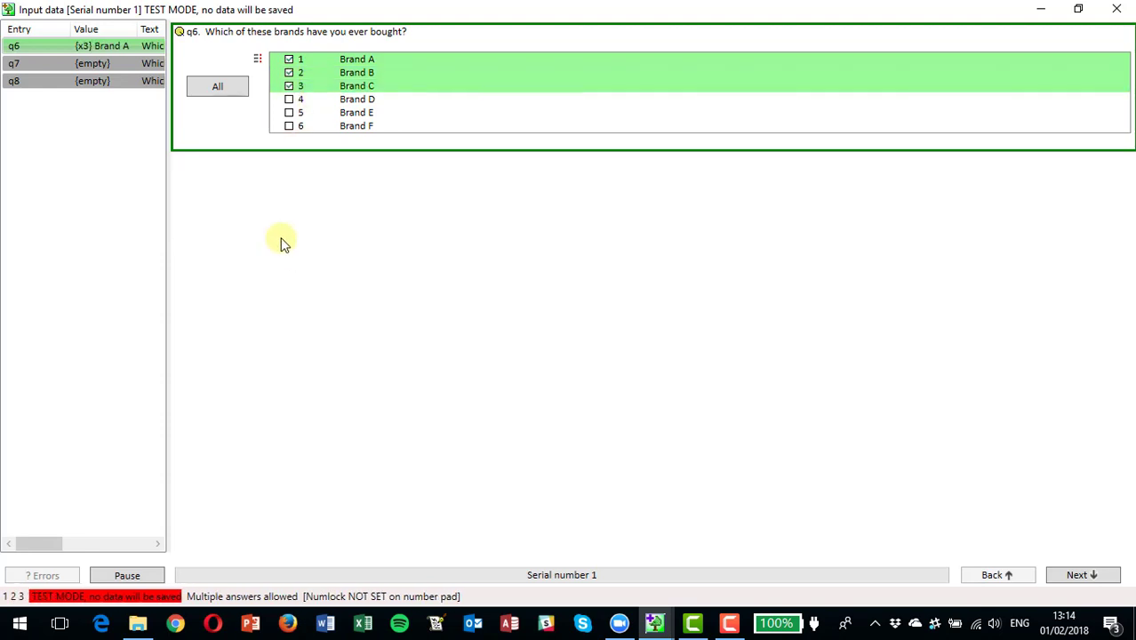
pyautogui.press('Return')
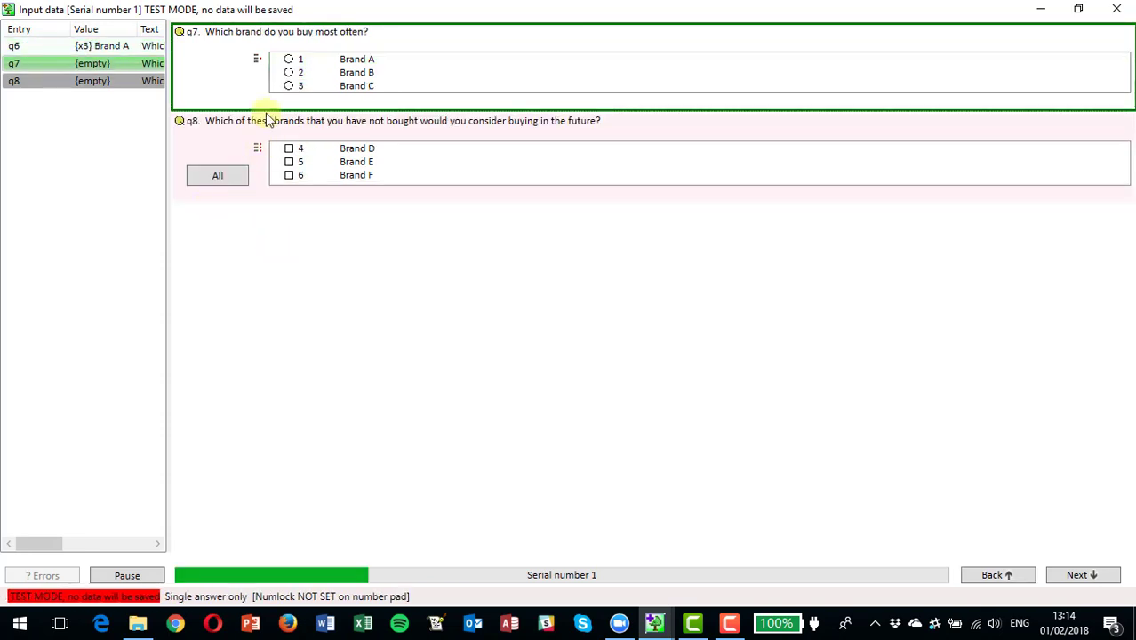
# Answer q7 with Brand B and q8 with Brand E and Brand F, and finish the first test record.
pyautogui.click(289, 73)
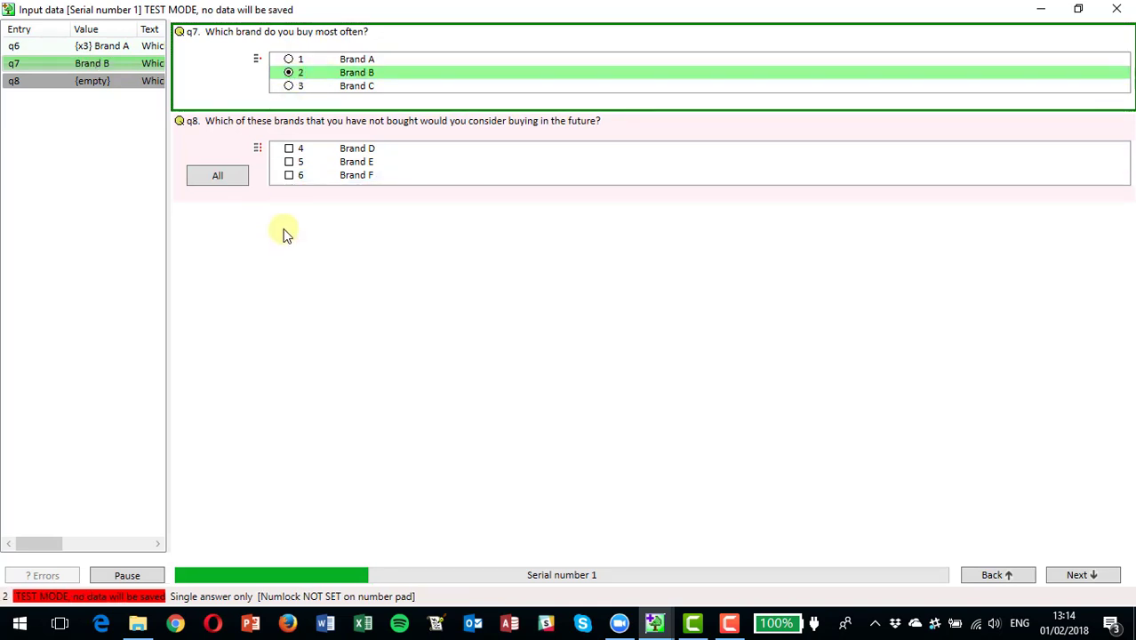
pyautogui.click(290, 163)
pyautogui.click(289, 175)
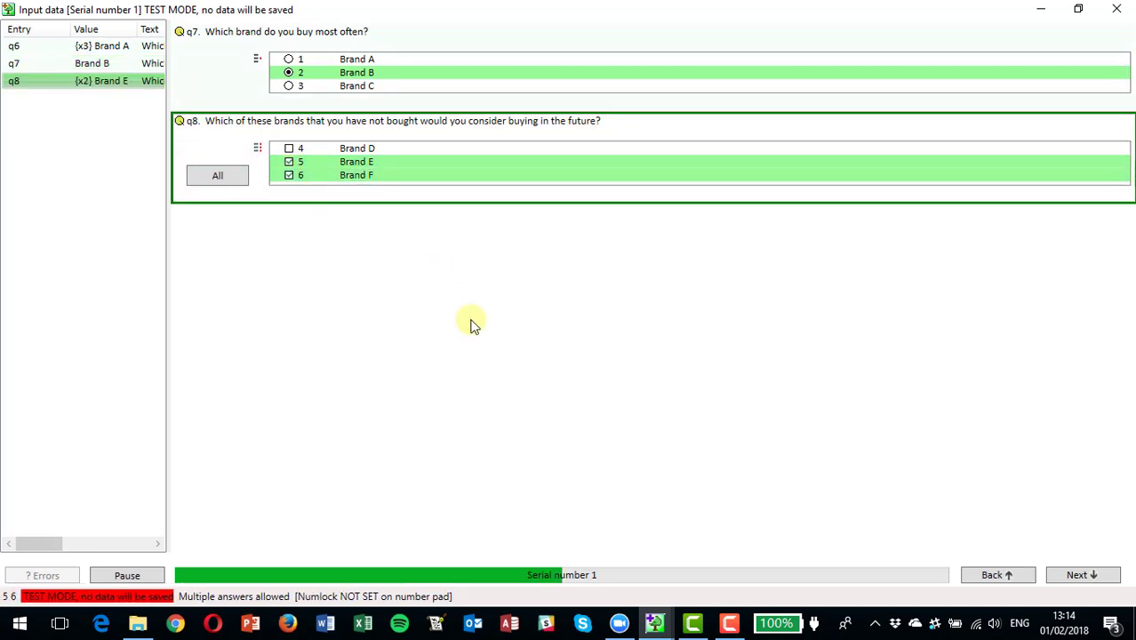
pyautogui.press('Return')
pyautogui.press('Return')
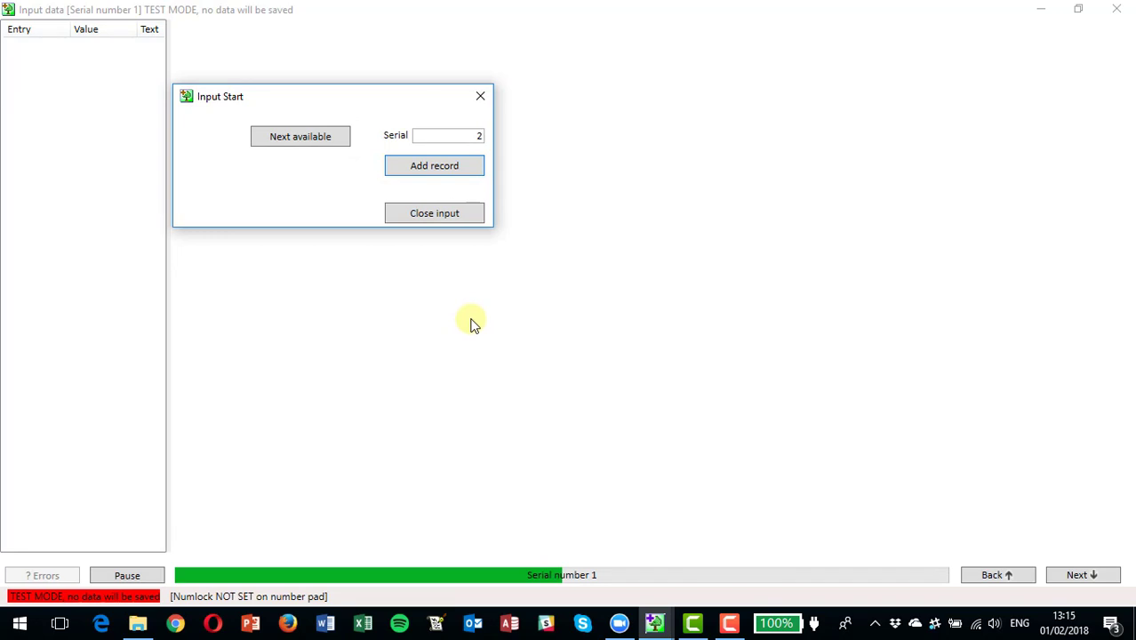
# Add a second test record and answer q6 with Brand A and Brand F.
pyautogui.click(442, 167)
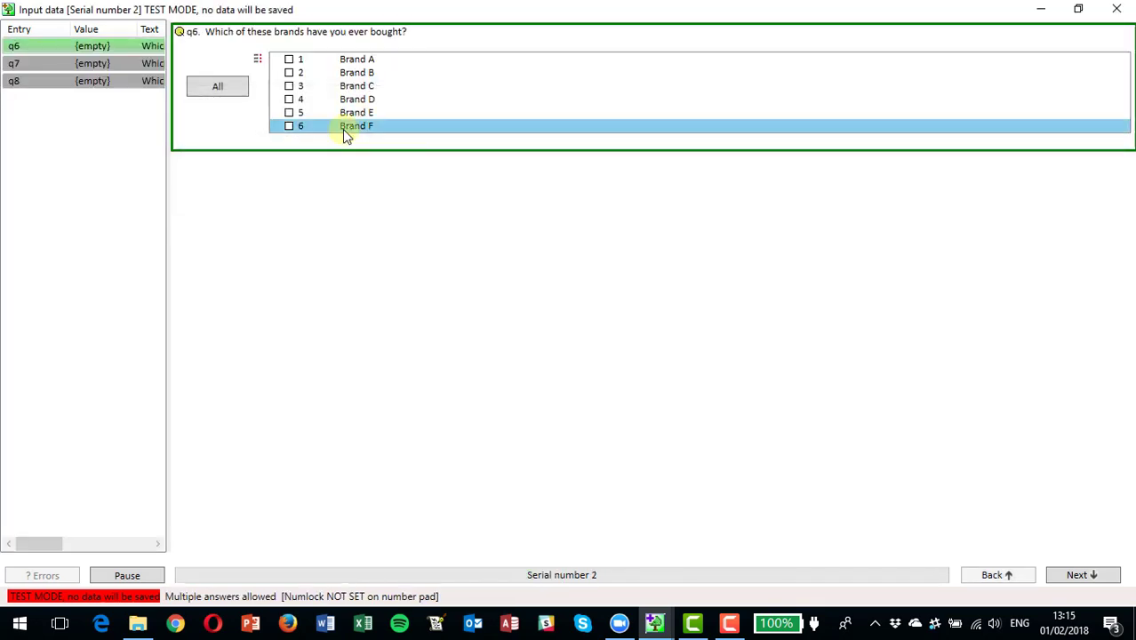
pyautogui.click(289, 59)
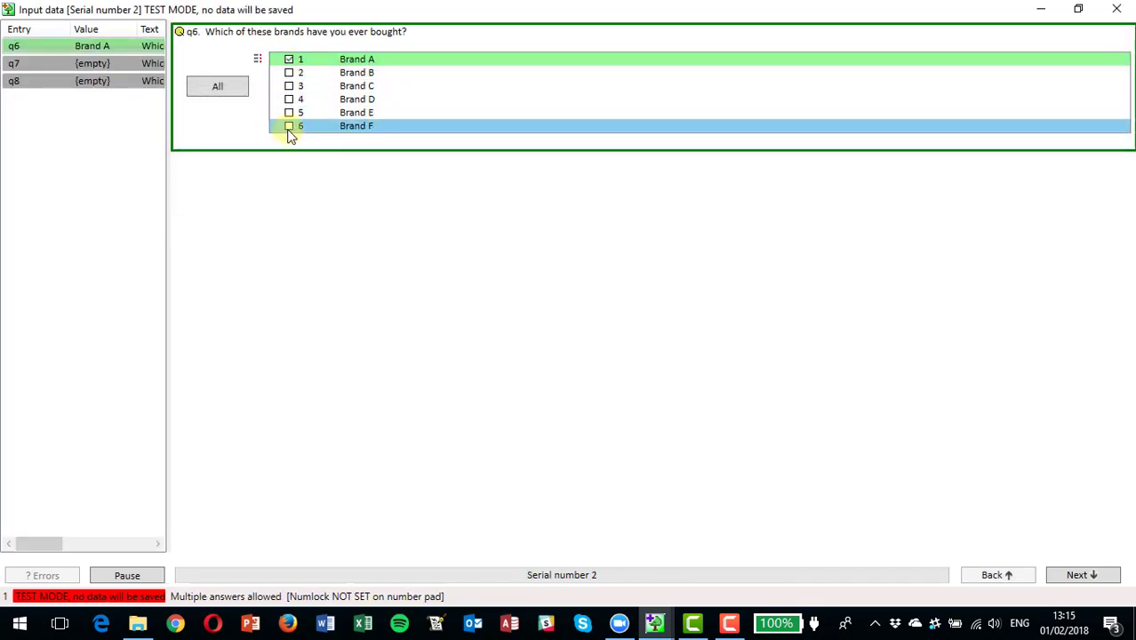
pyautogui.click(289, 127)
pyautogui.press('Return')
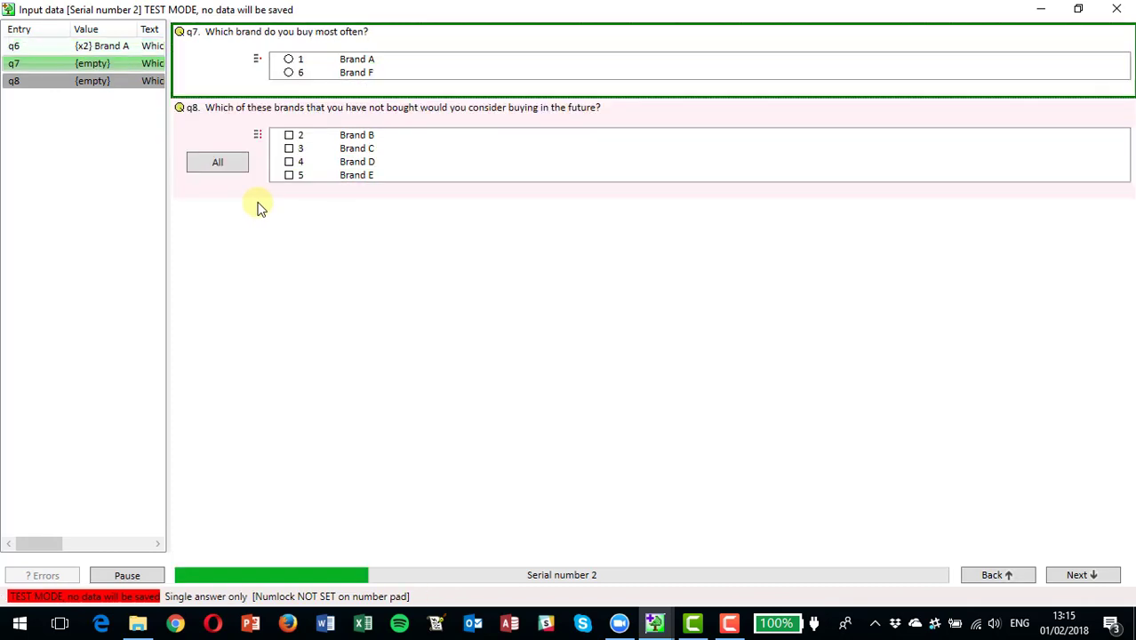
# Answer q7 with Brand F and q8 with Brand B and Brand C, and close the test input.
pyautogui.click(289, 73)
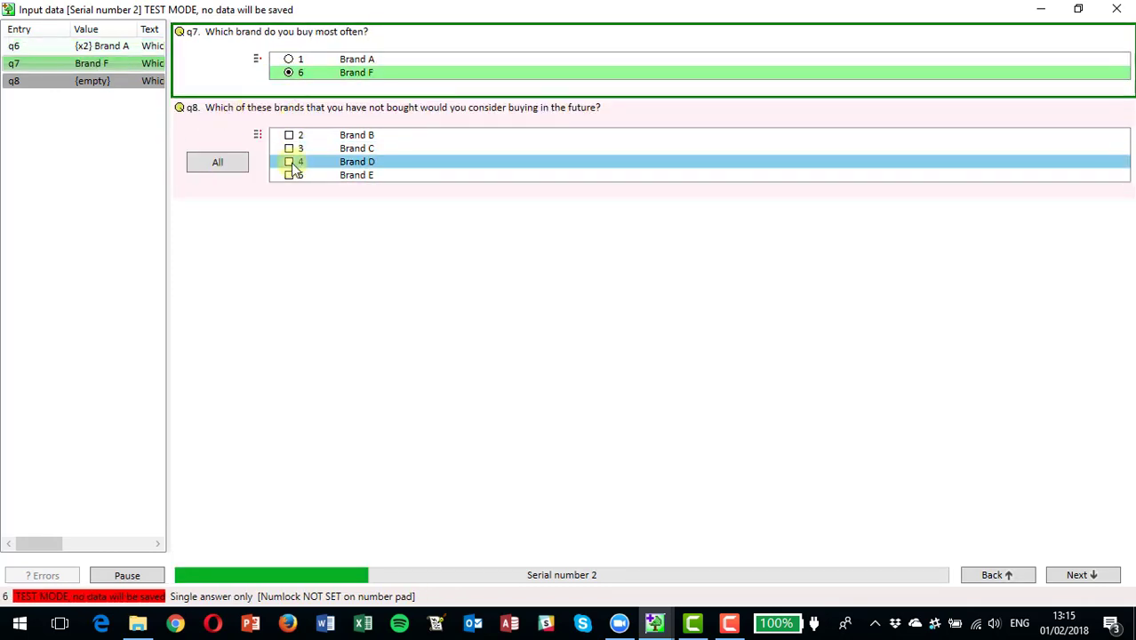
pyautogui.click(289, 148)
pyautogui.click(290, 135)
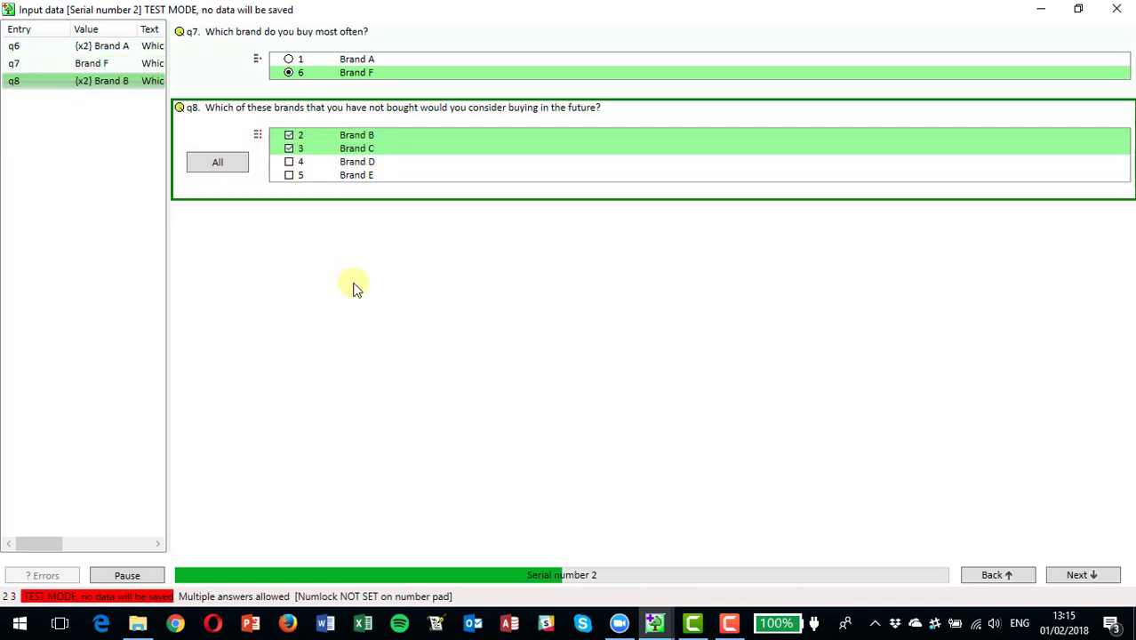
pyautogui.press('Return')
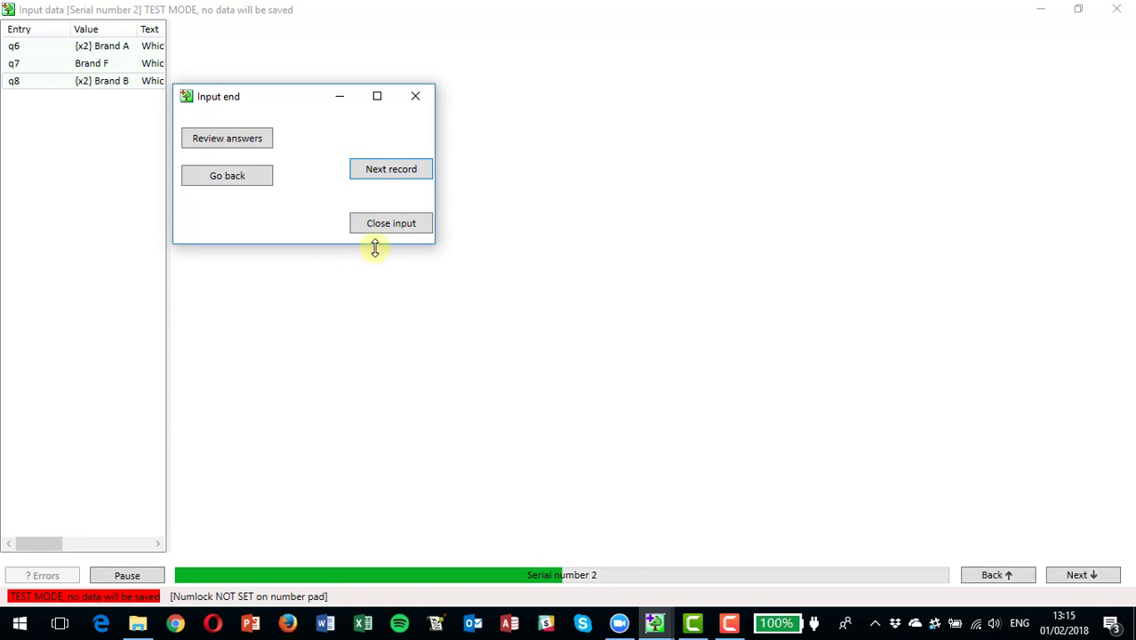
pyautogui.click(392, 224)
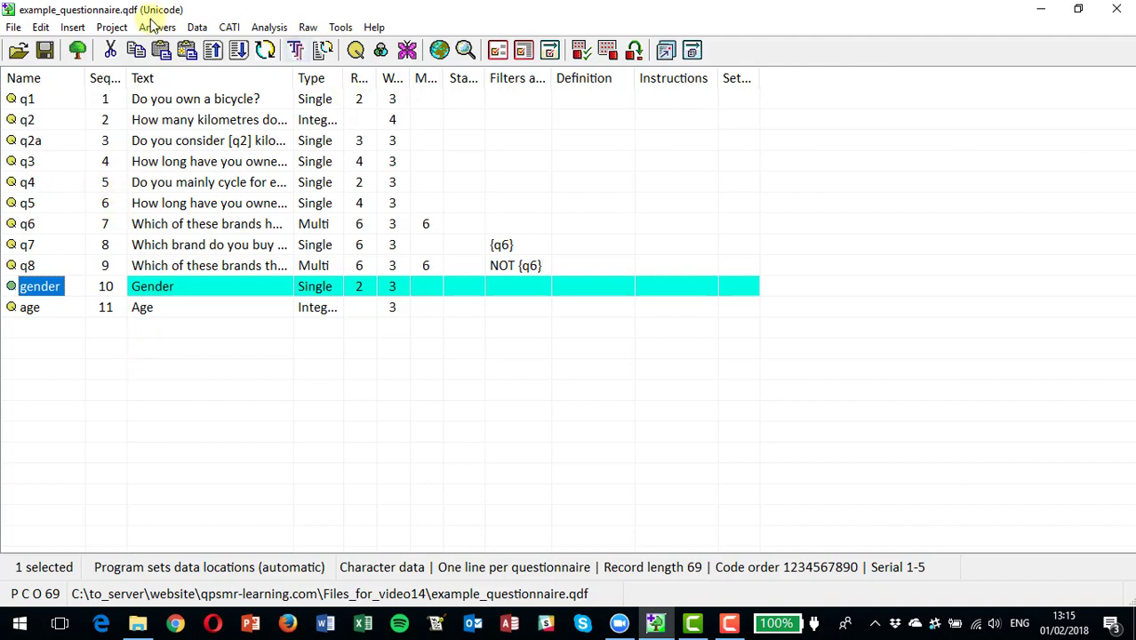
# Insert a new multi-coded question named q9 after gender, allowing a maximum of 5 responses.
pyautogui.click(74, 27)
pyautogui.click(88, 45)
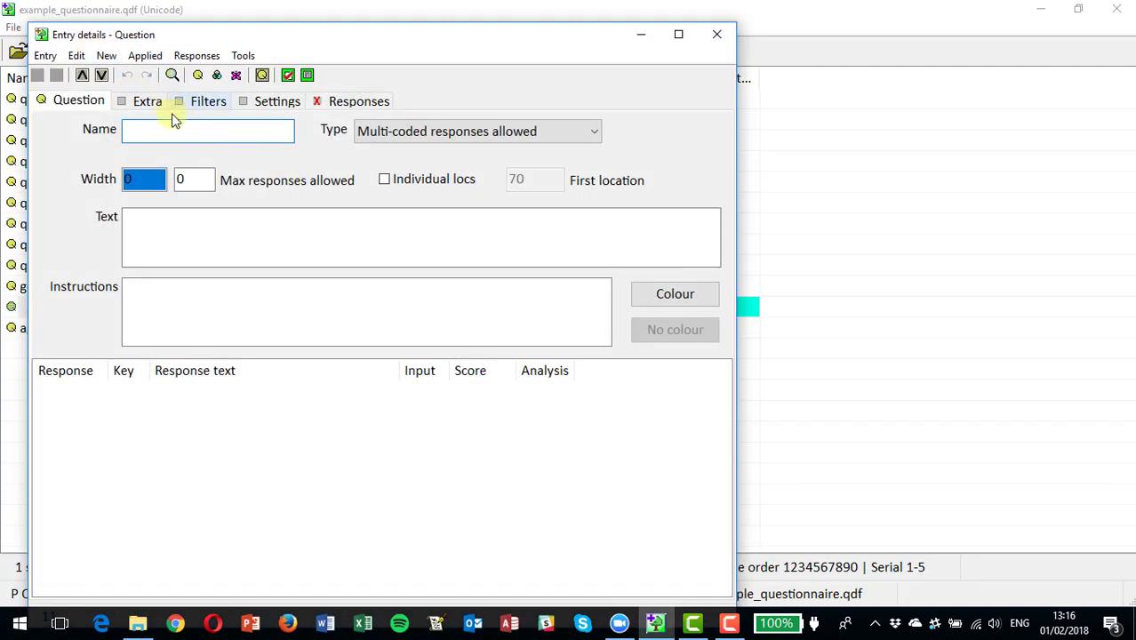
pyautogui.write('q9')
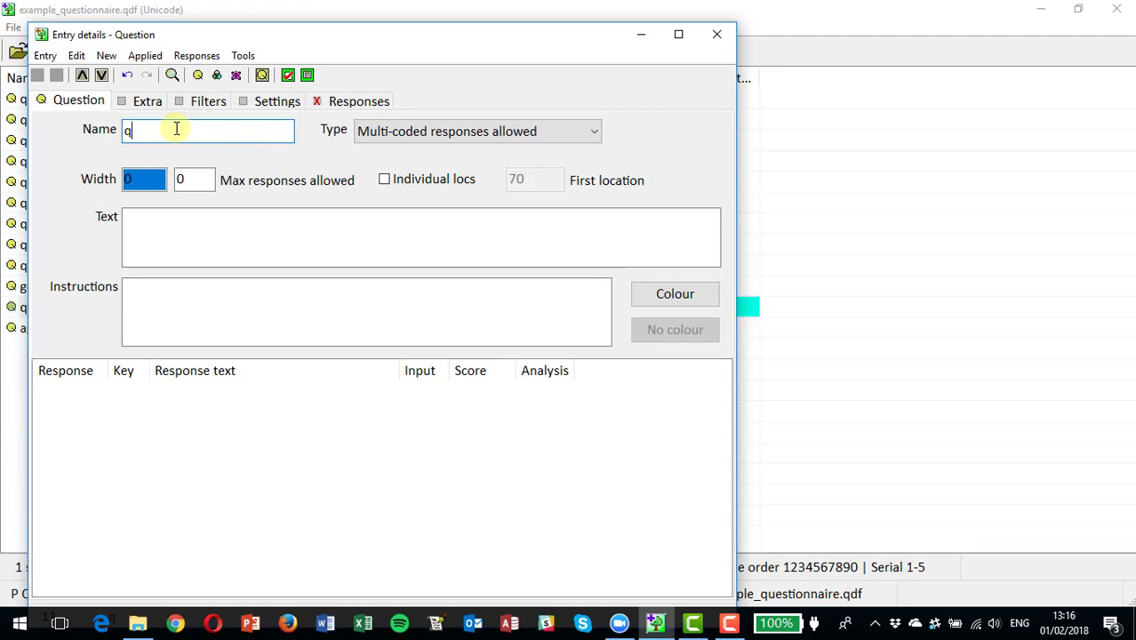
pyautogui.click(199, 179)
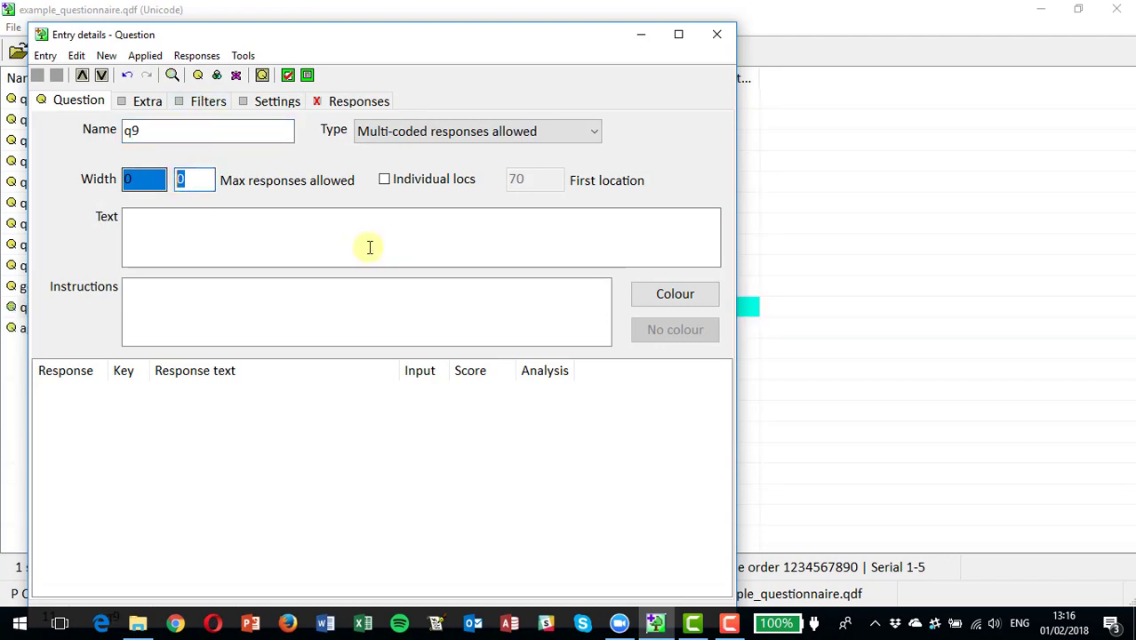
pyautogui.write('5')
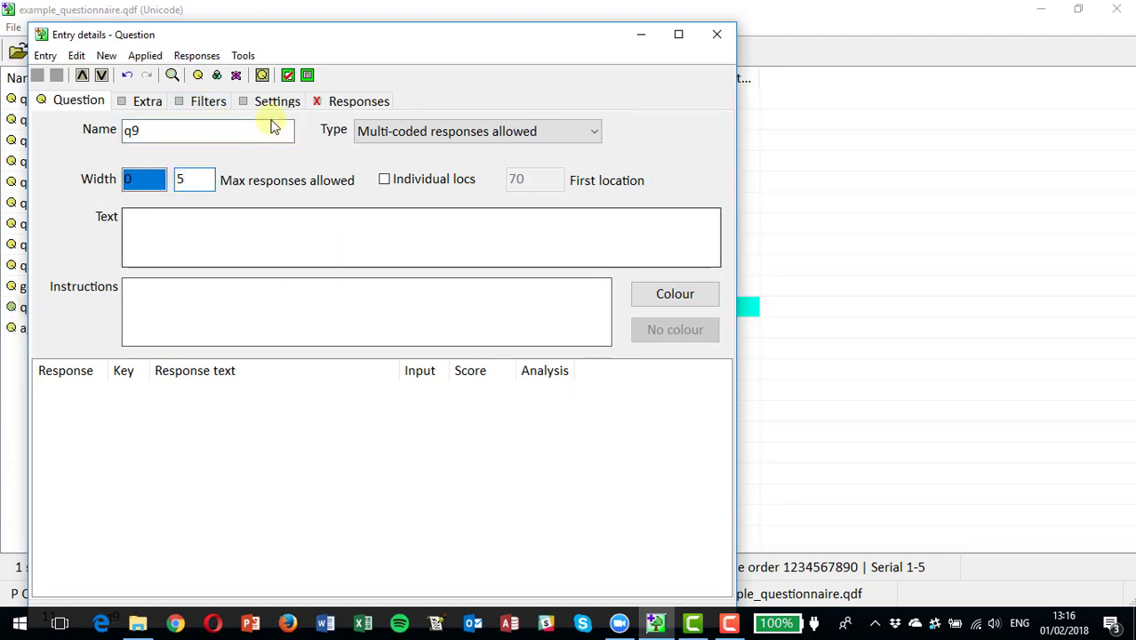
# Add five responses to q9: Brand 1, Brand 2, Brand 3, Brand 4 and Brand 5.
pyautogui.click(331, 101)
pyautogui.click(49, 123)
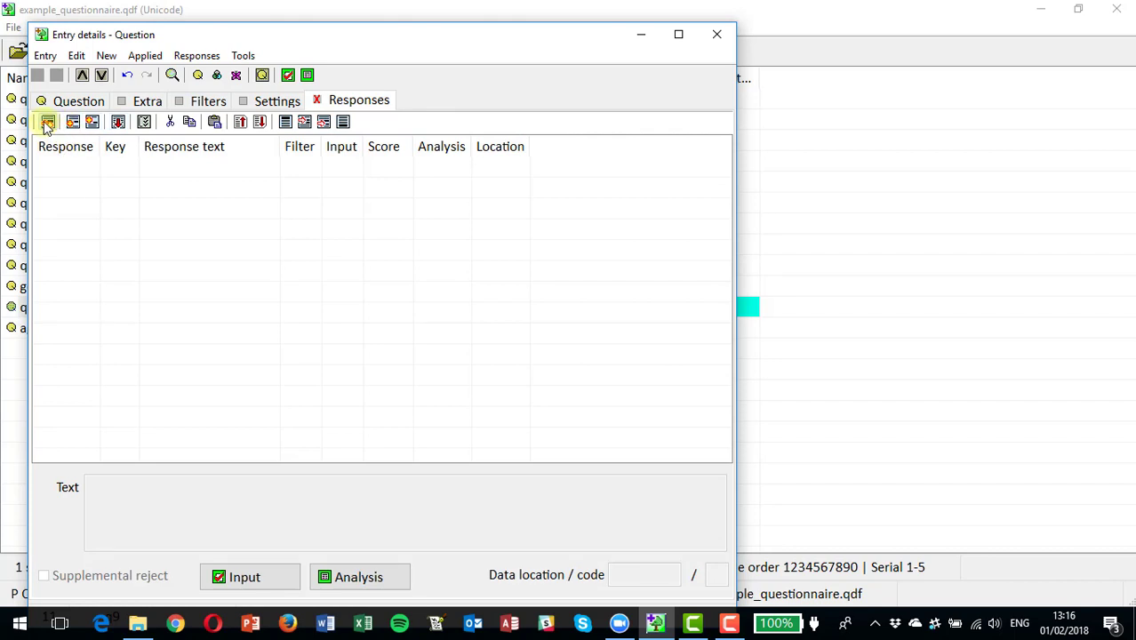
pyautogui.write('Bran')
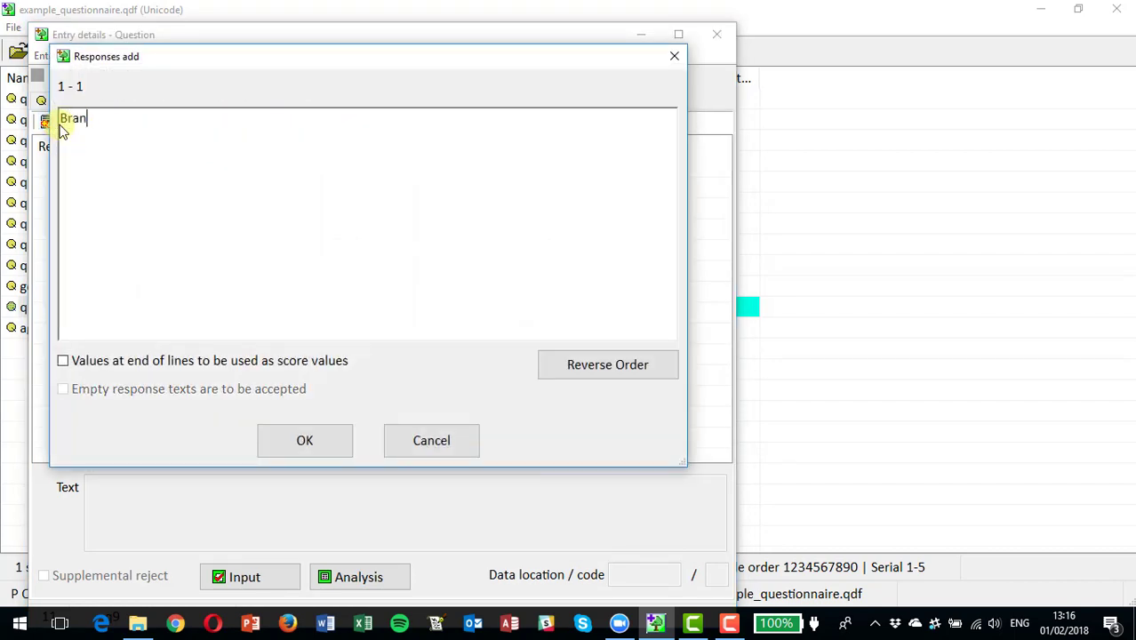
pyautogui.write('d 1 Brand 2 ')
pyautogui.write('Brand 3 ')
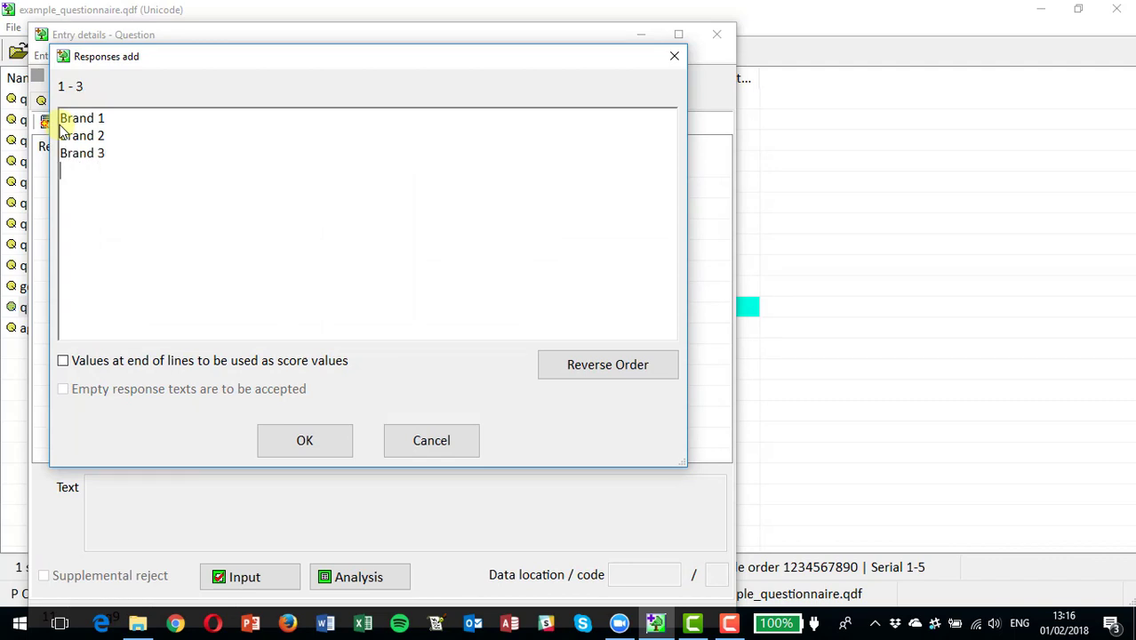
pyautogui.write('Brand 4')
pyautogui.press('Return')
pyautogui.write('Bran')
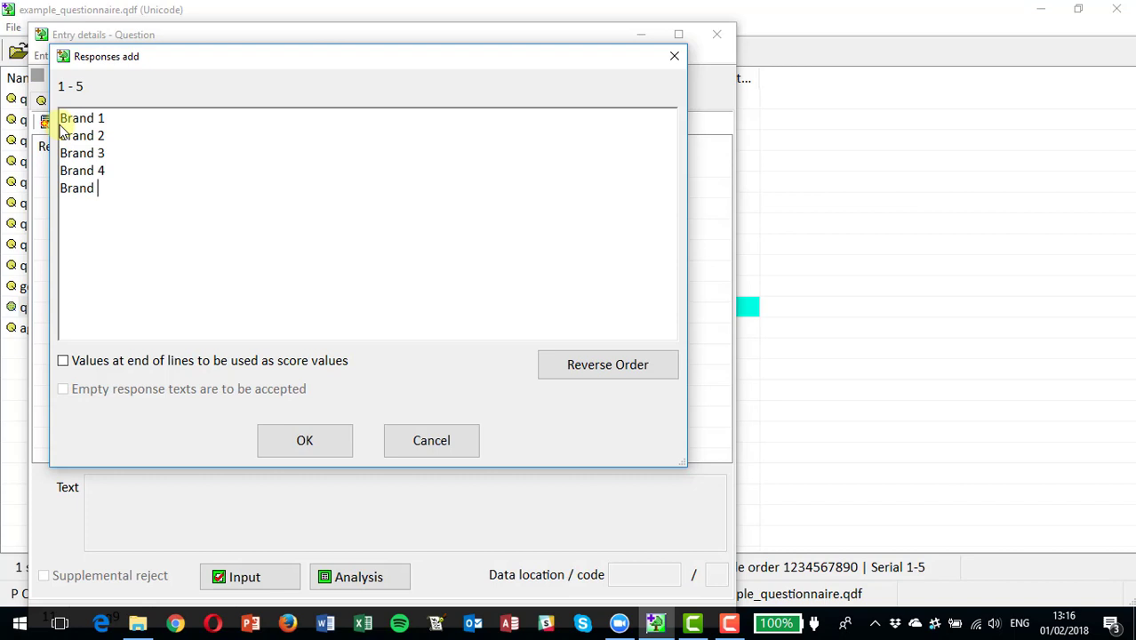
pyautogui.click(297, 442)
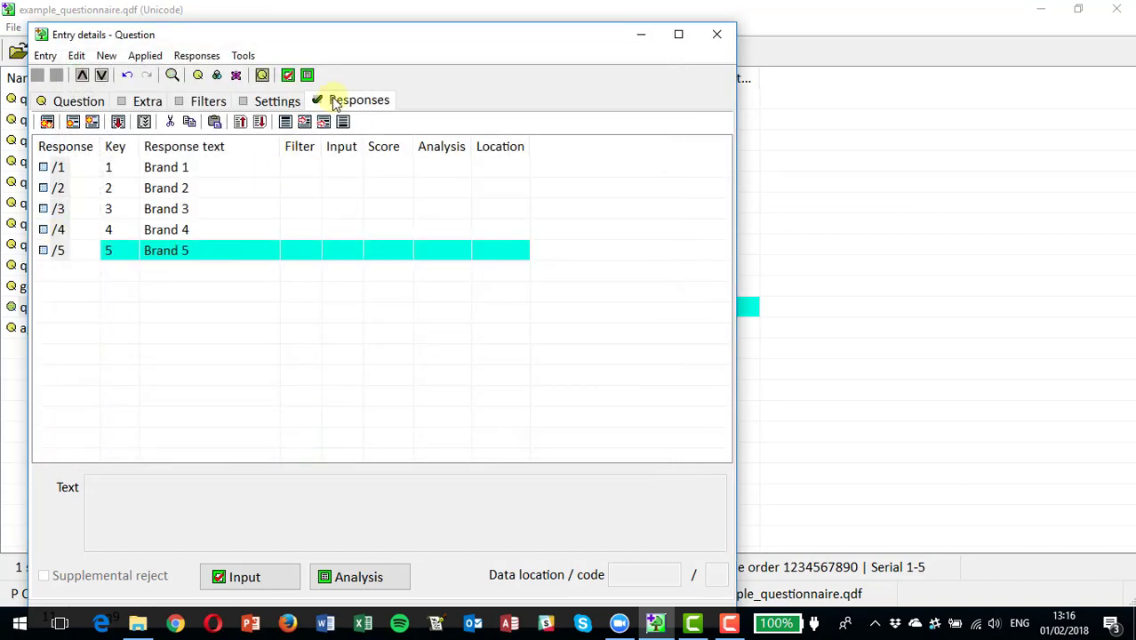
# Change q9 to a single-coded response question and set its width to 1.
pyautogui.click(79, 105)
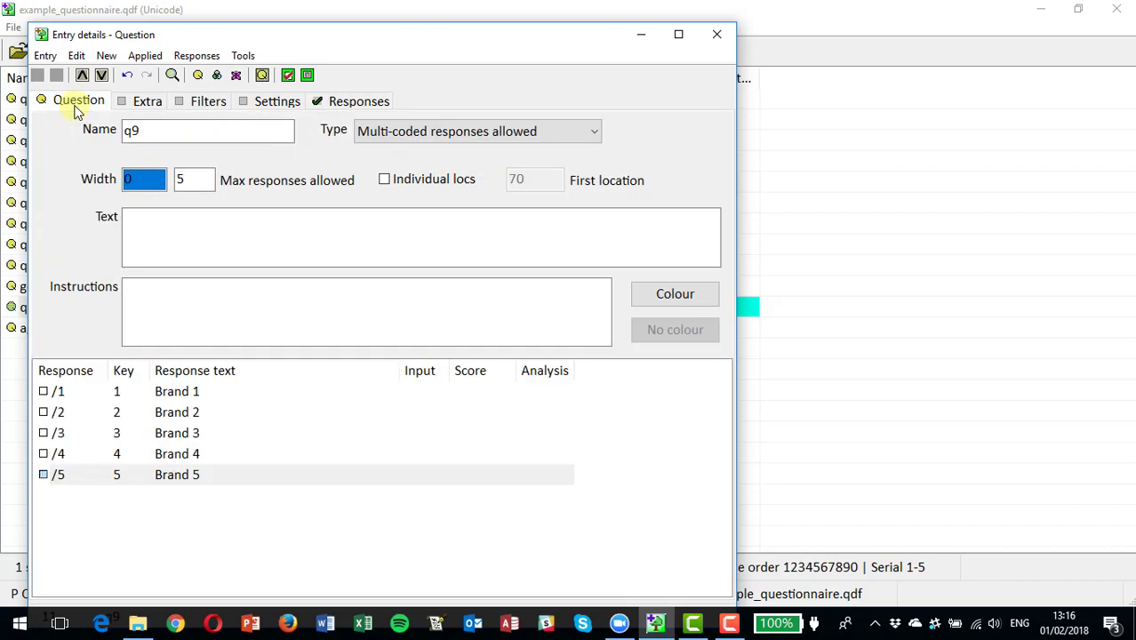
pyautogui.click(459, 132)
pyautogui.click(443, 153)
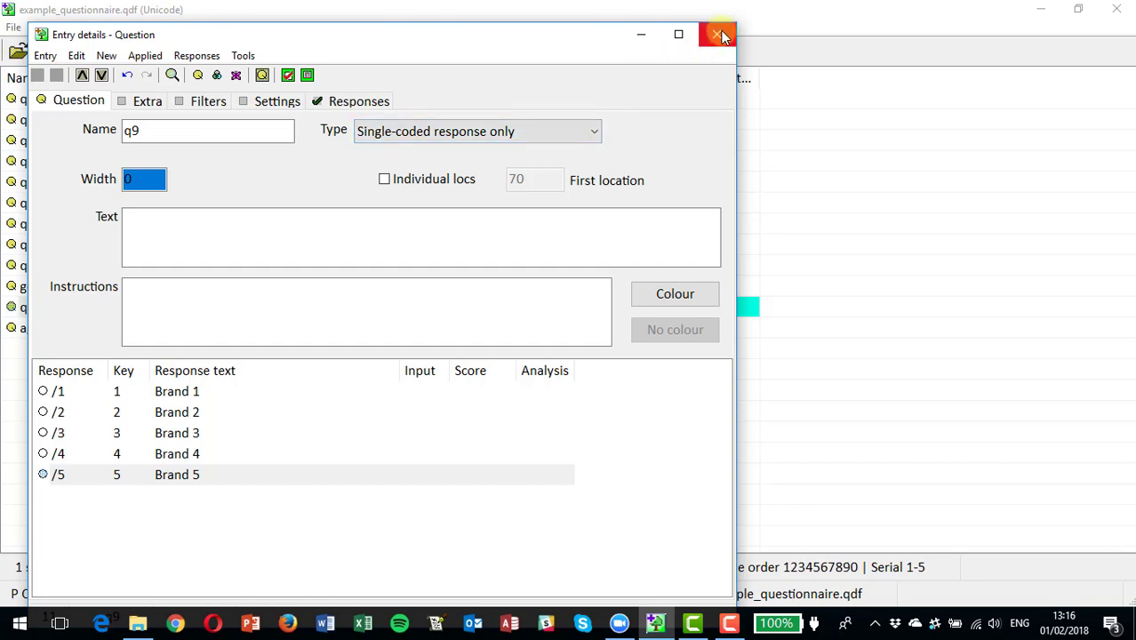
pyautogui.write('01')
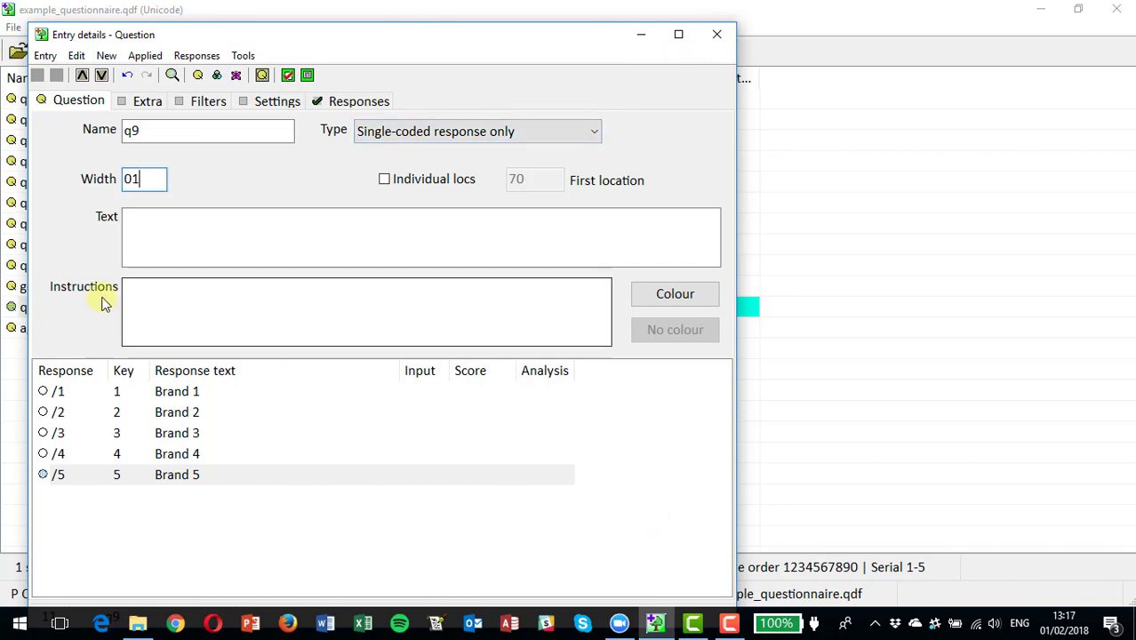
# Enter "Which brand did you buy most recently?" as q9's question text and close its entry details.
pyautogui.click(151, 222)
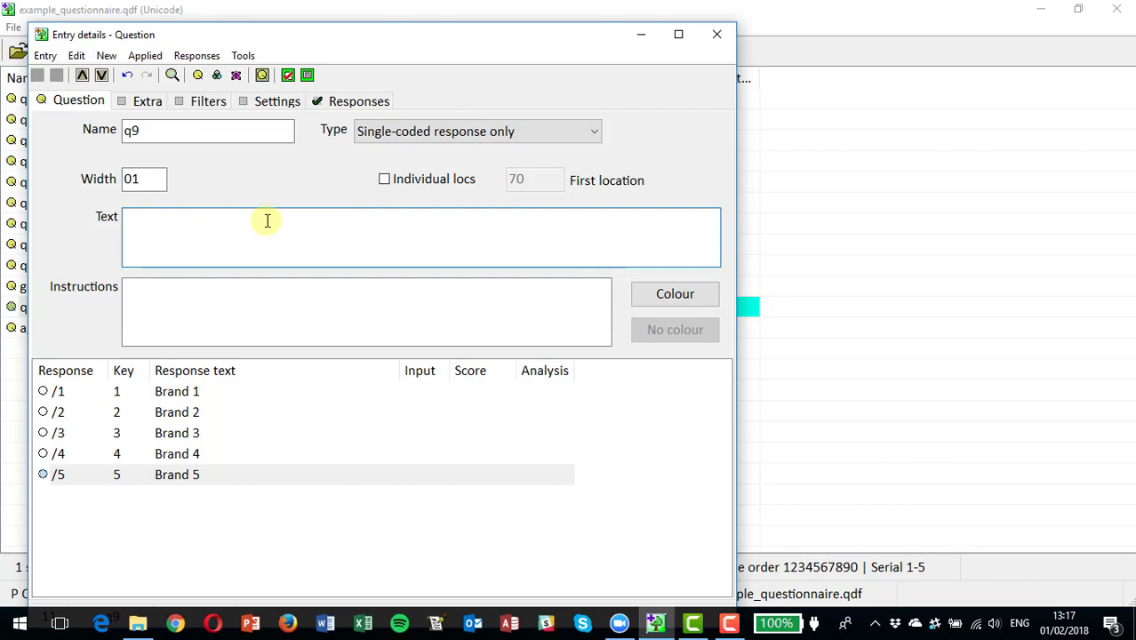
pyautogui.write('Which bran')
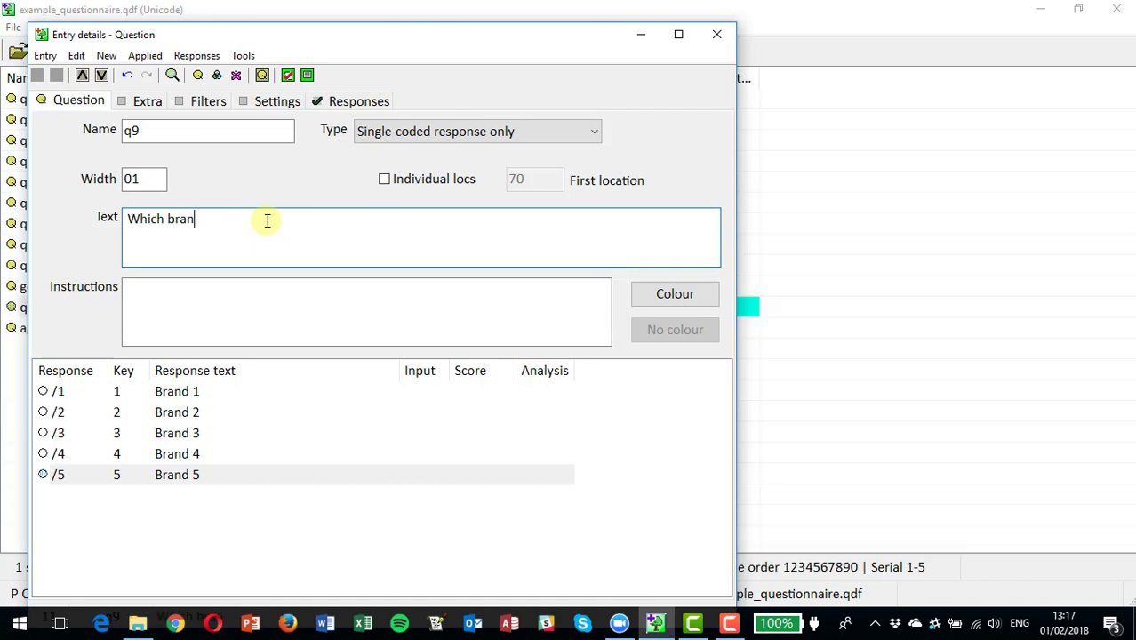
pyautogui.write('d did you b')
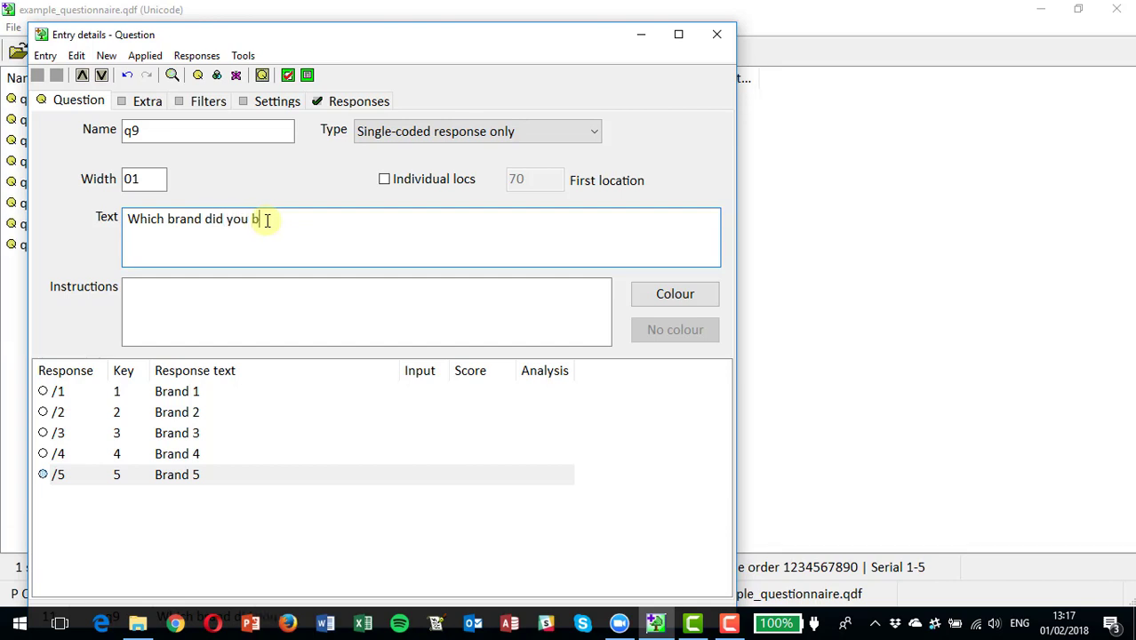
pyautogui.write('uy most recent')
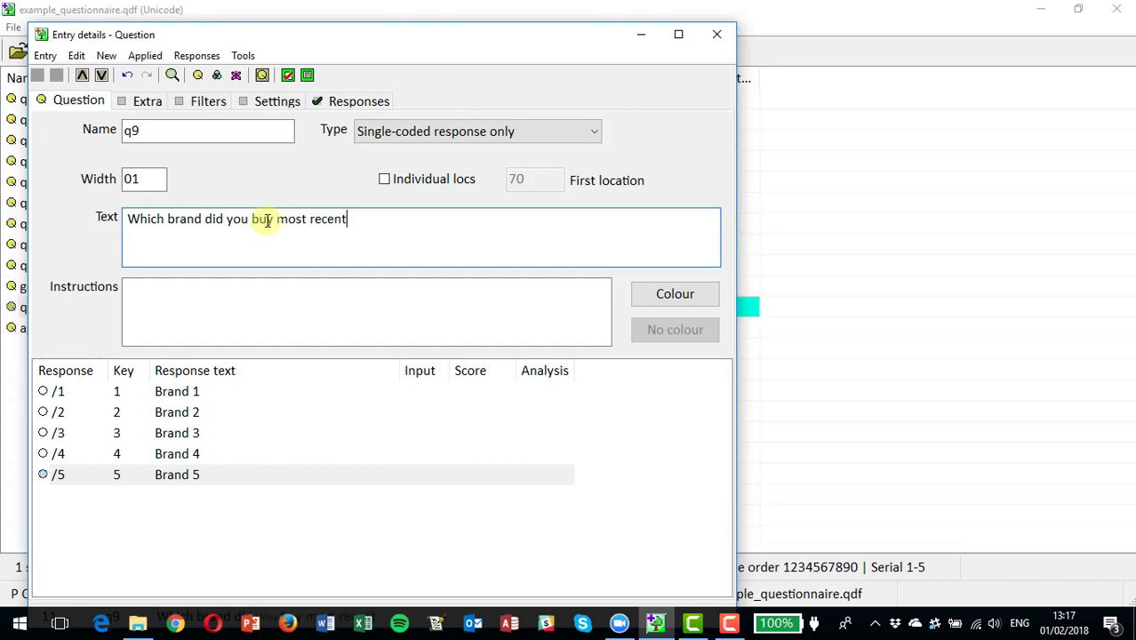
pyautogui.write('ly?')
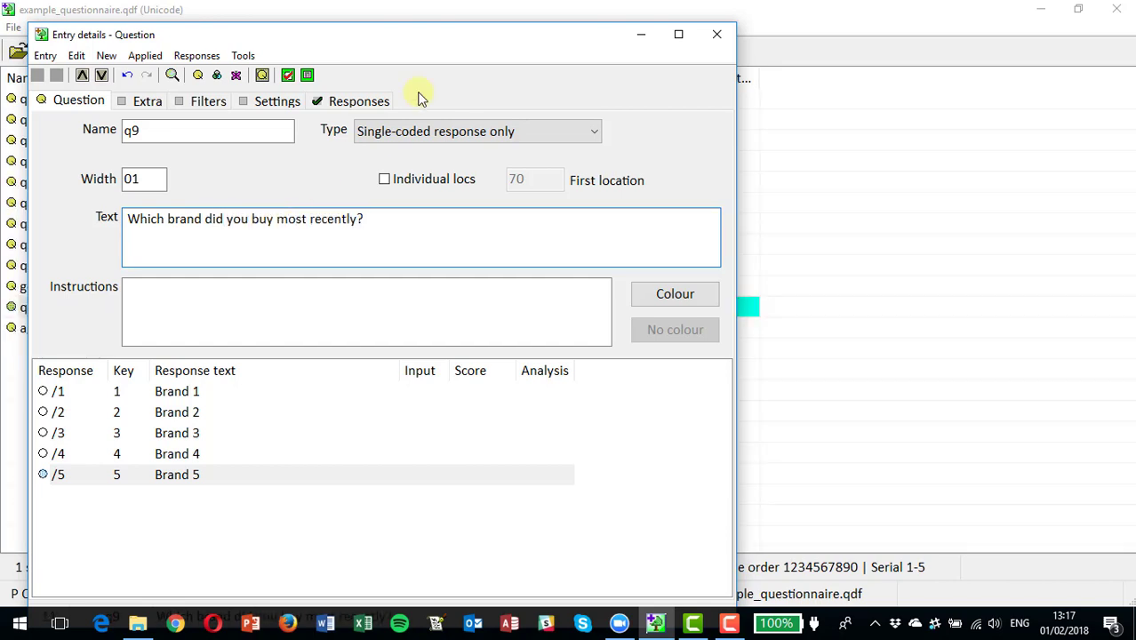
pyautogui.click(716, 34)
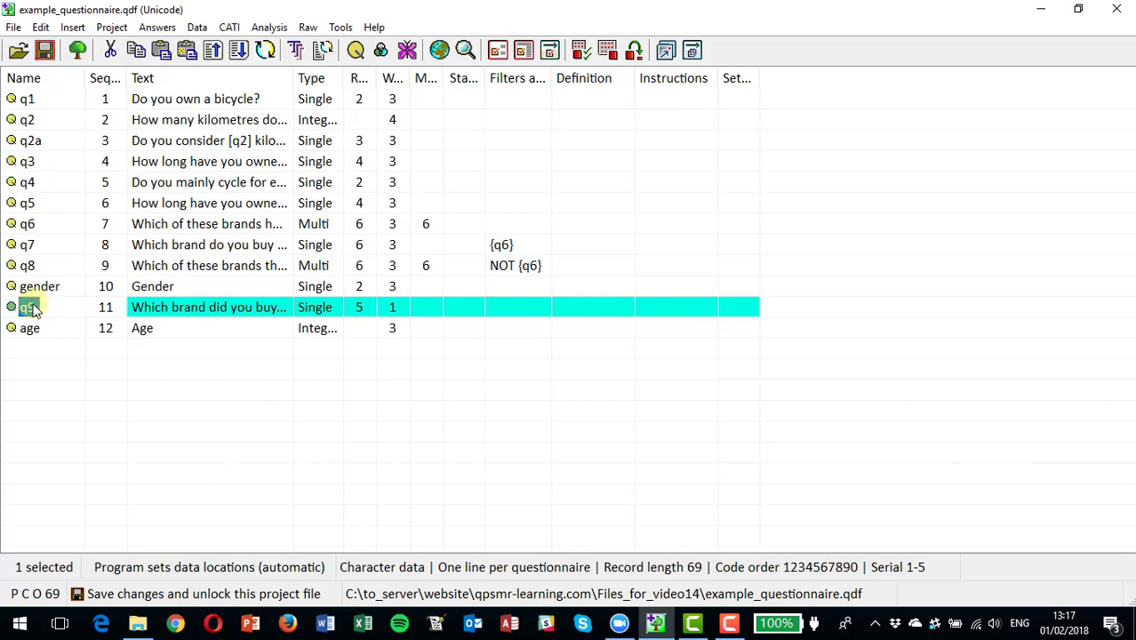
# Move q9 from below gender to directly after q8 in the questionnaire.
pyautogui.rightClick(33, 305)
pyautogui.click(70, 357)
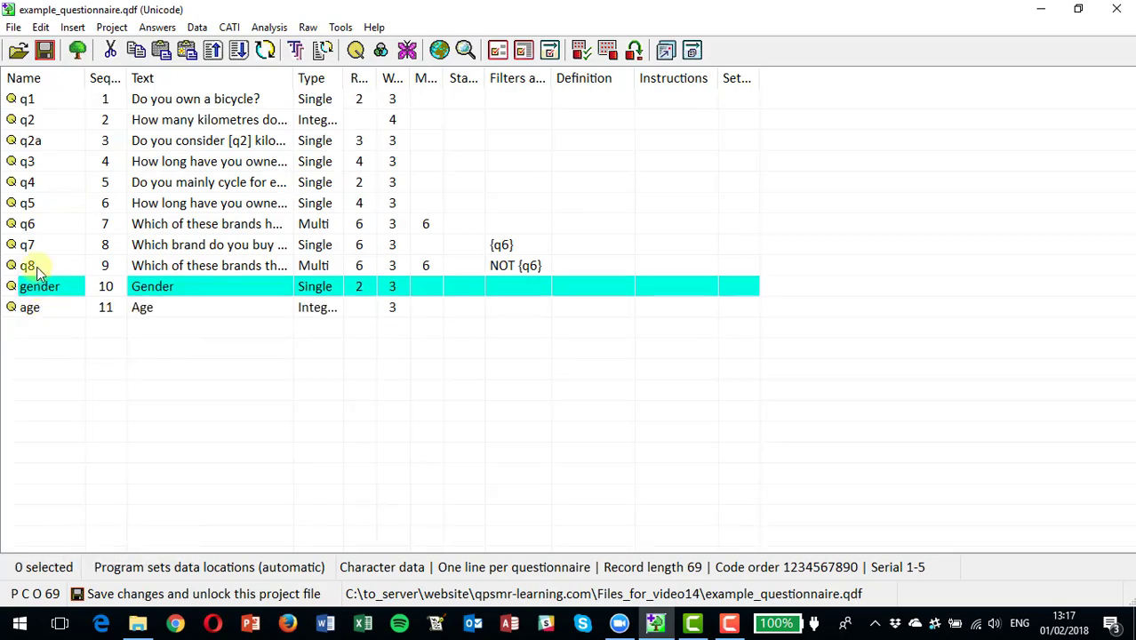
pyautogui.click(31, 266)
pyautogui.rightClick(36, 272)
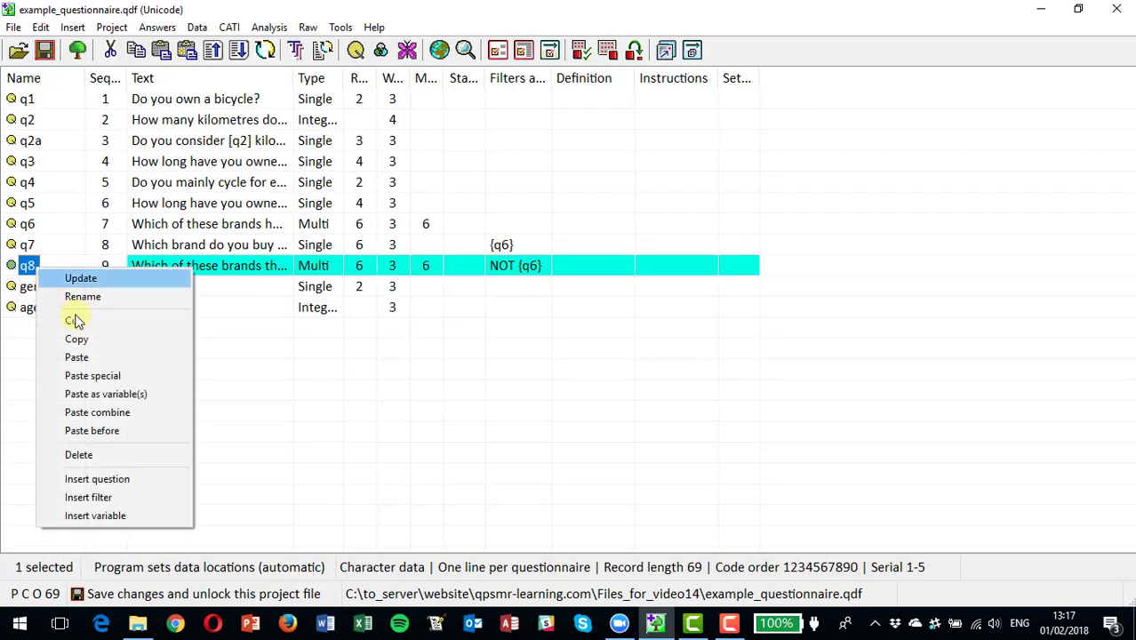
pyautogui.click(89, 358)
# Copy q9 and paste the duplicate after it under the new name q10.
pyautogui.rightClick(32, 289)
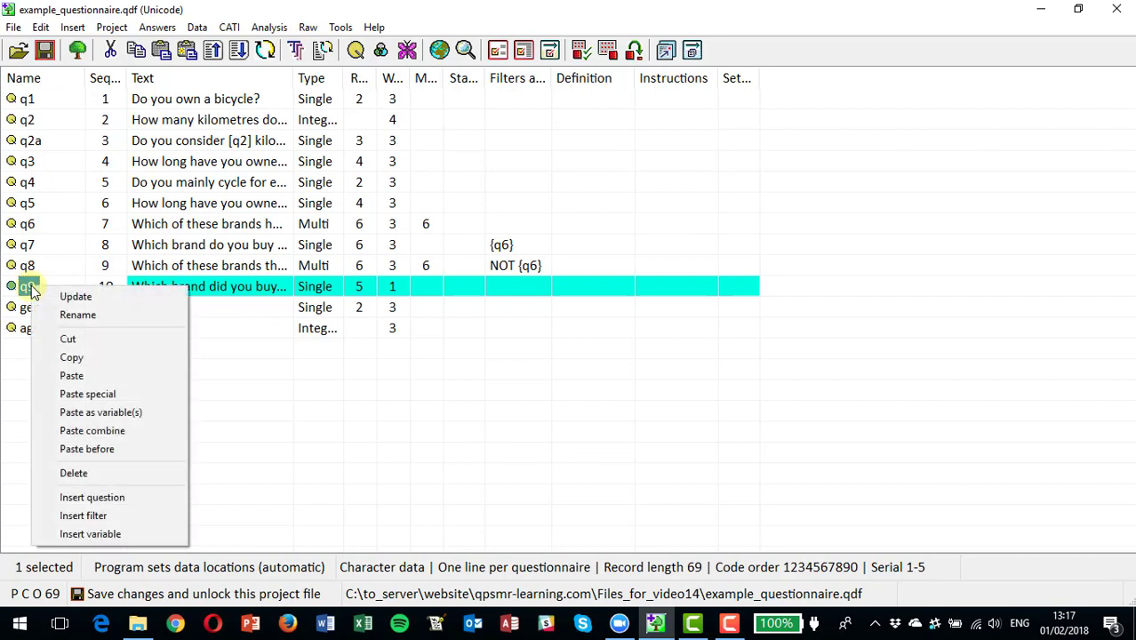
pyautogui.click(77, 358)
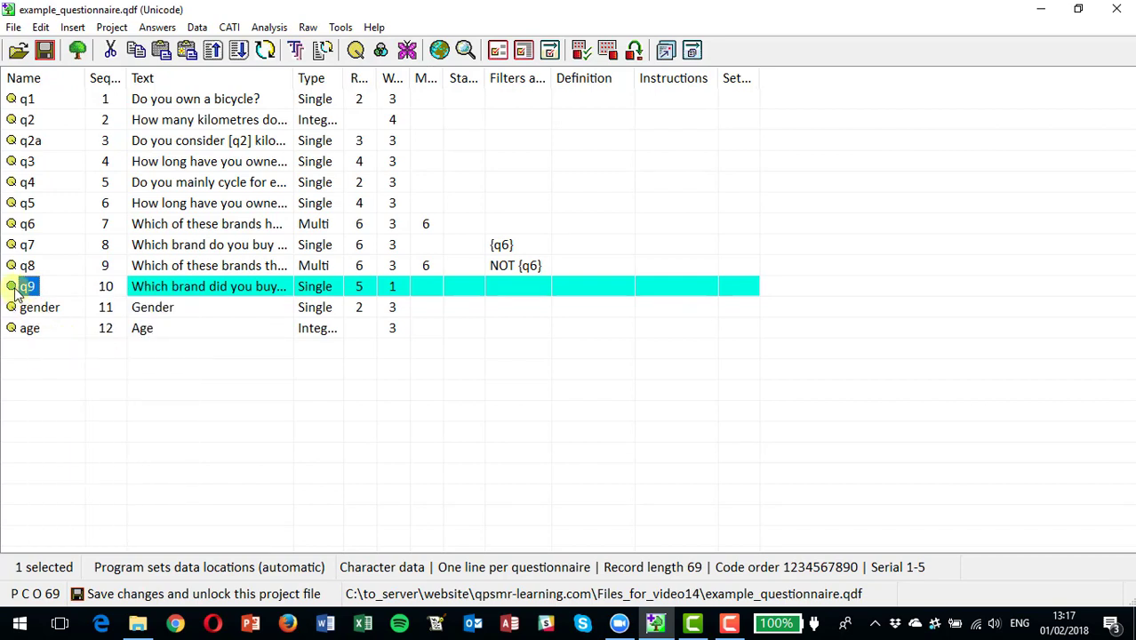
pyautogui.rightClick(30, 289)
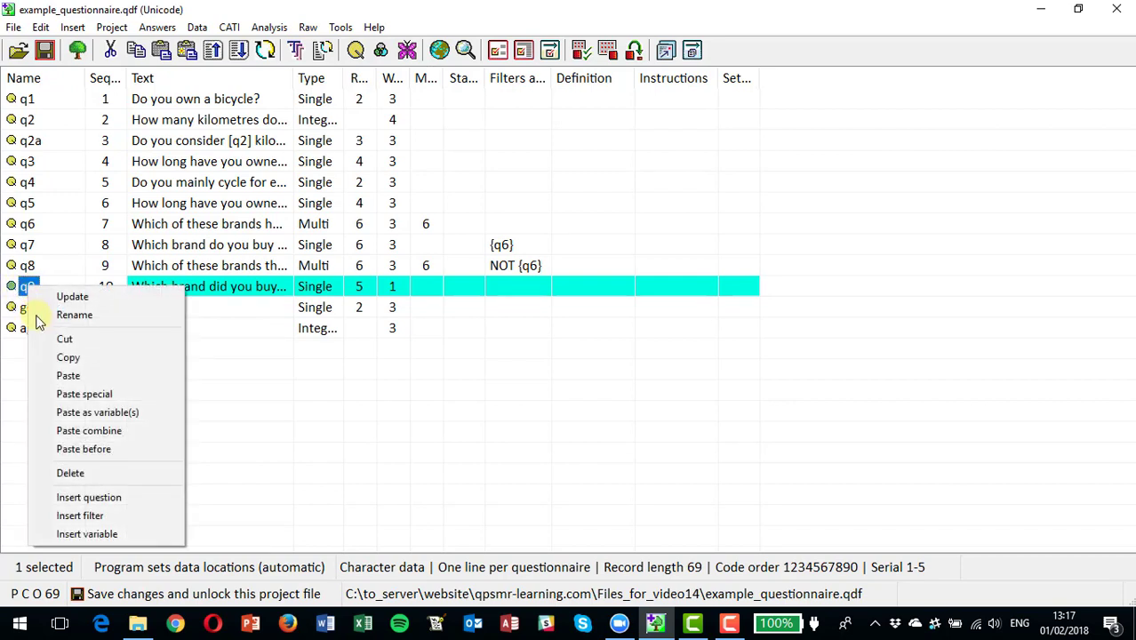
pyautogui.click(96, 395)
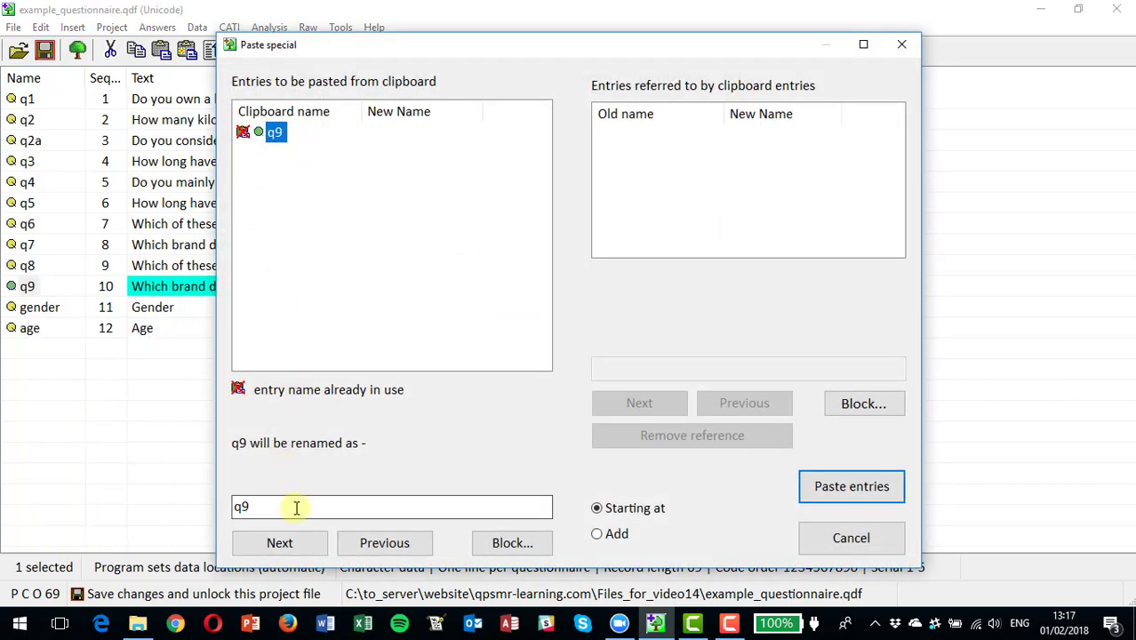
pyautogui.moveTo(295, 508); pyautogui.dragTo(232, 522)
pyautogui.write('q10')
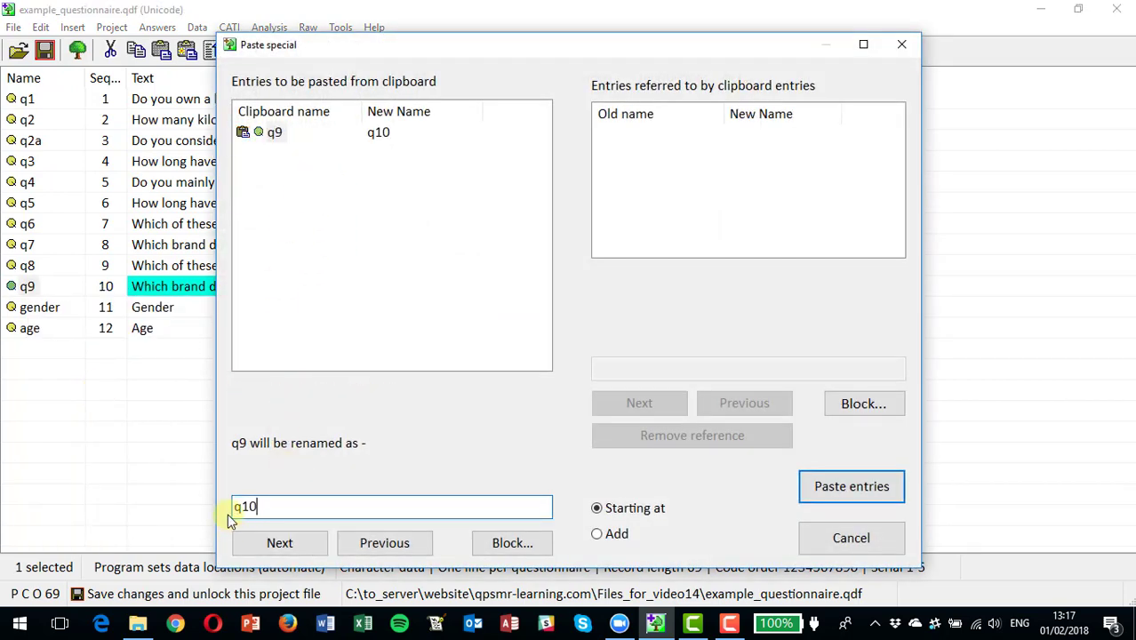
pyautogui.click(837, 491)
# Paste another copy of q9 after q10, renaming it q11.
pyautogui.rightClick(31, 307)
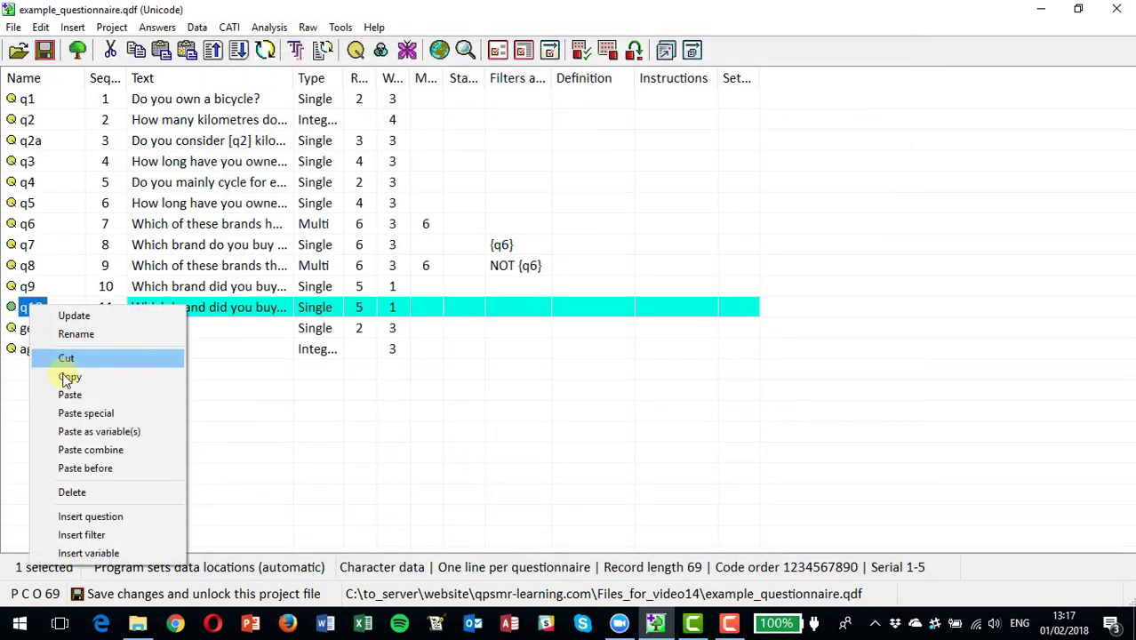
pyautogui.click(81, 415)
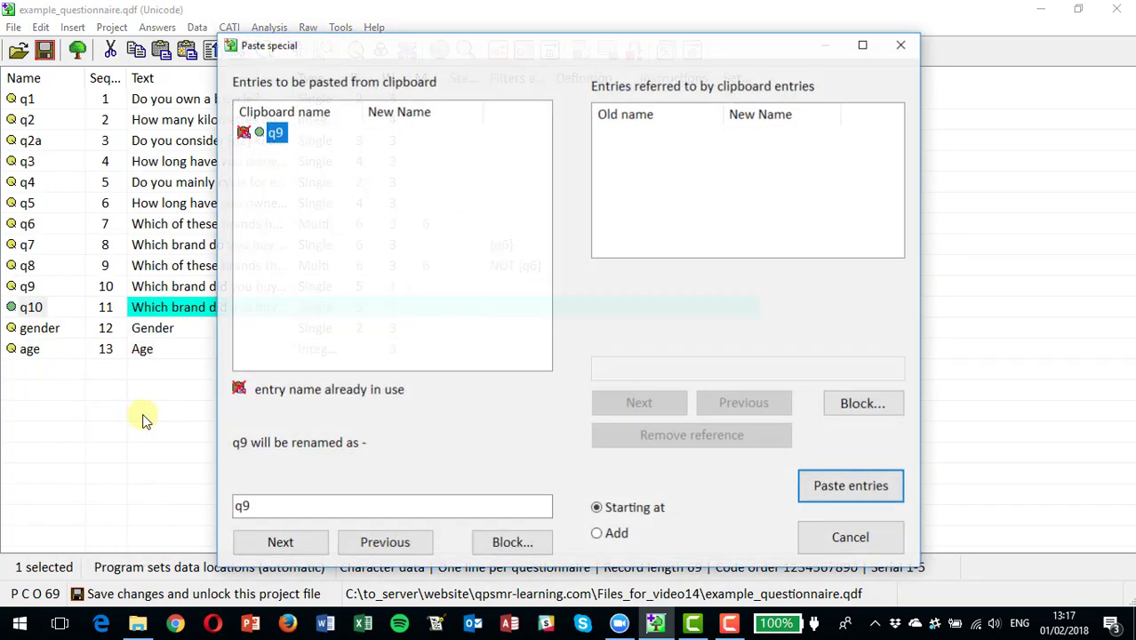
pyautogui.moveTo(259, 506); pyautogui.dragTo(240, 513)
pyautogui.write('q11')
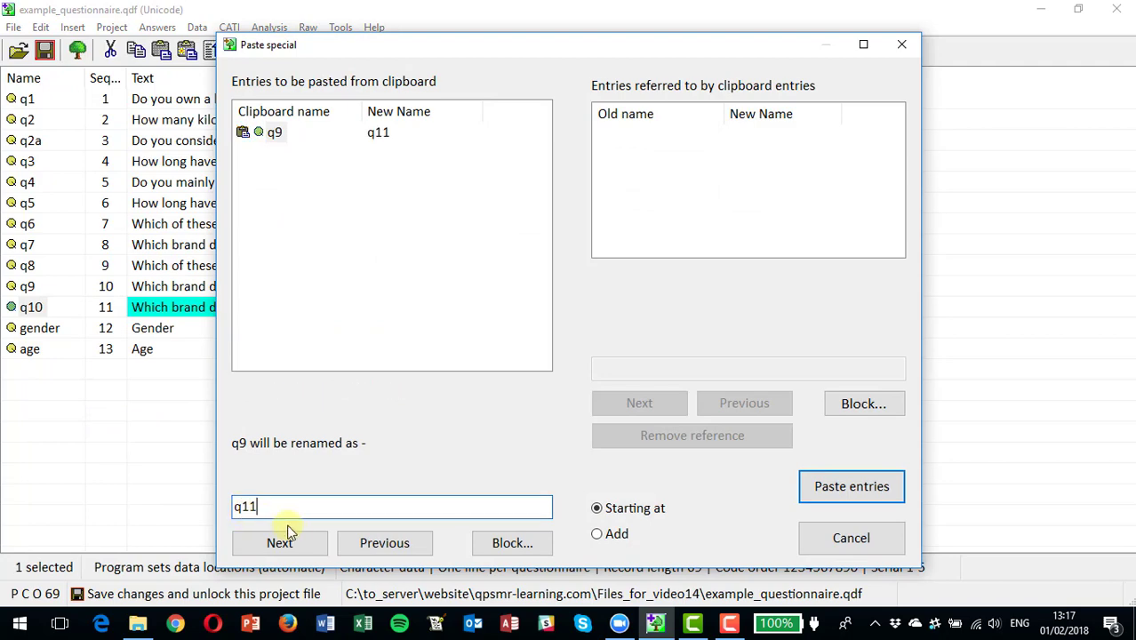
pyautogui.click(840, 484)
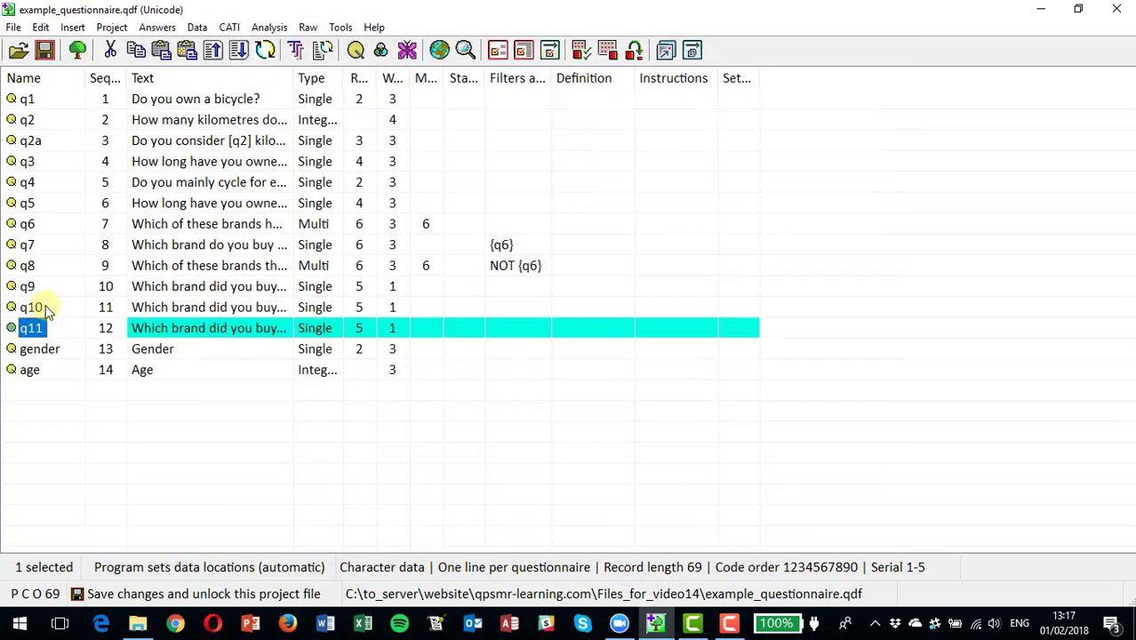
# Replace q10's question text with "Which other brands have you ever bought?".
pyautogui.doubleClick(33, 307)
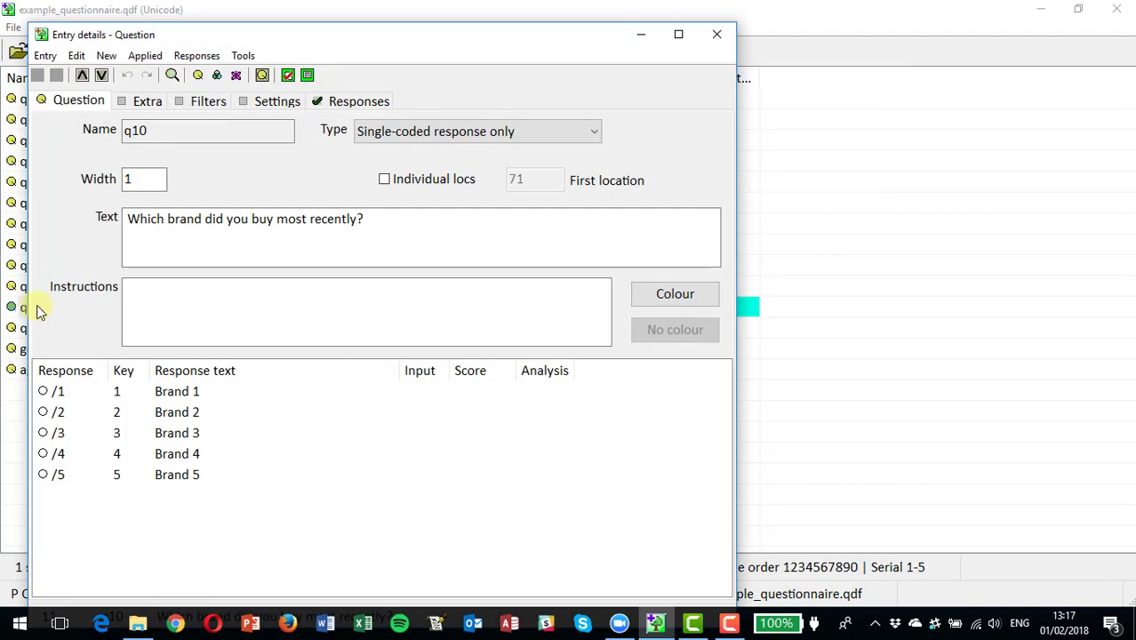
pyautogui.tripleClick(282, 223)
pyautogui.write('Which ')
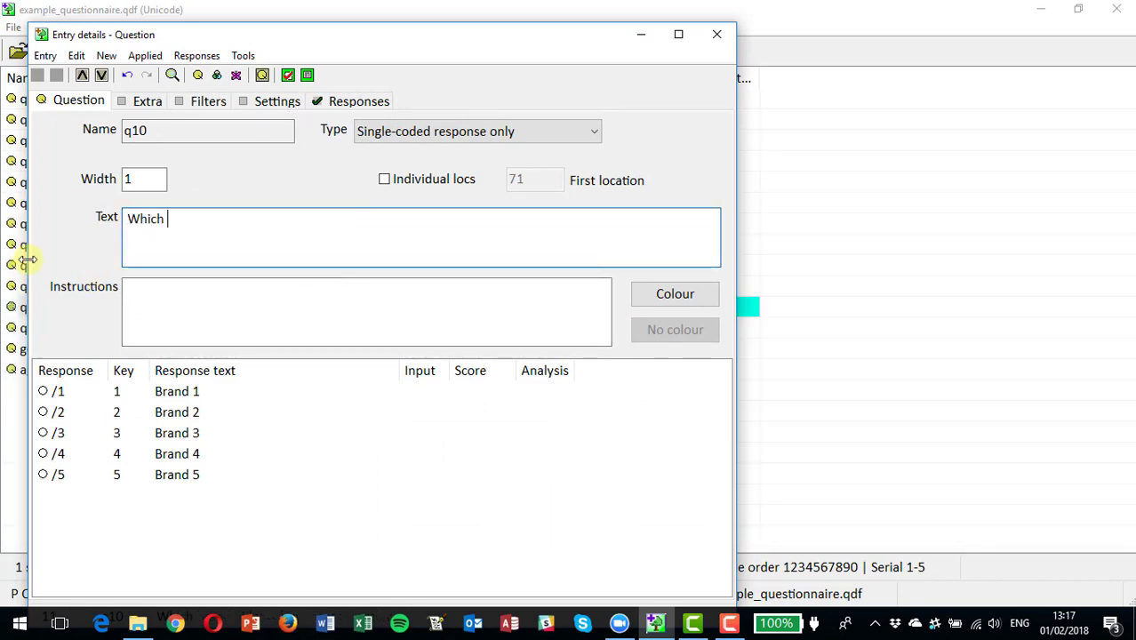
pyautogui.write('other brands h')
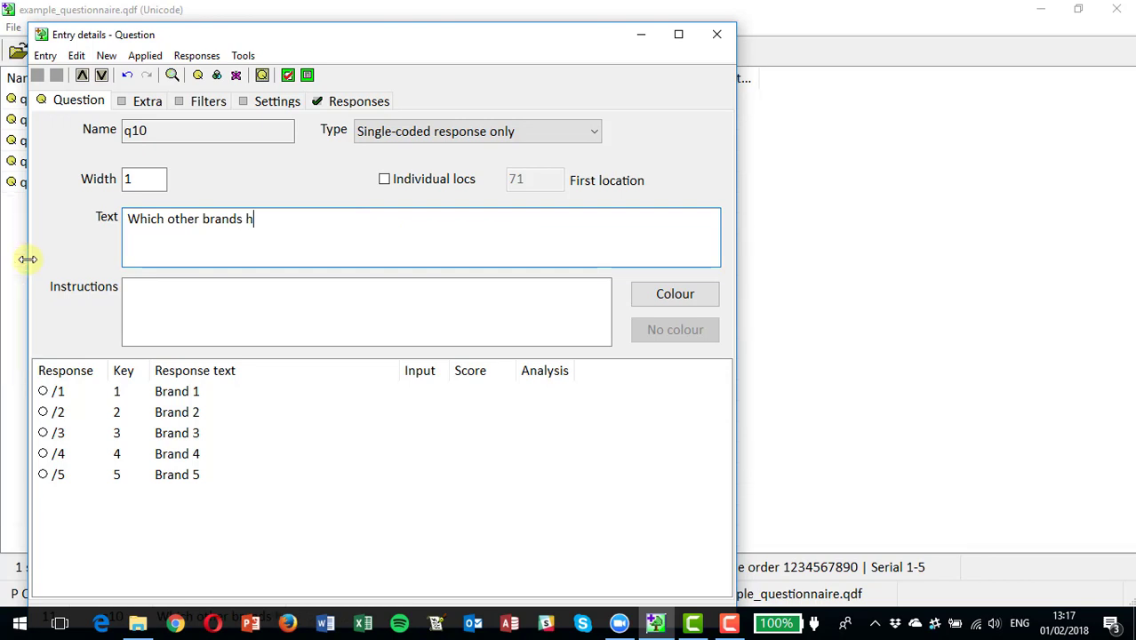
pyautogui.write('ave you ever b')
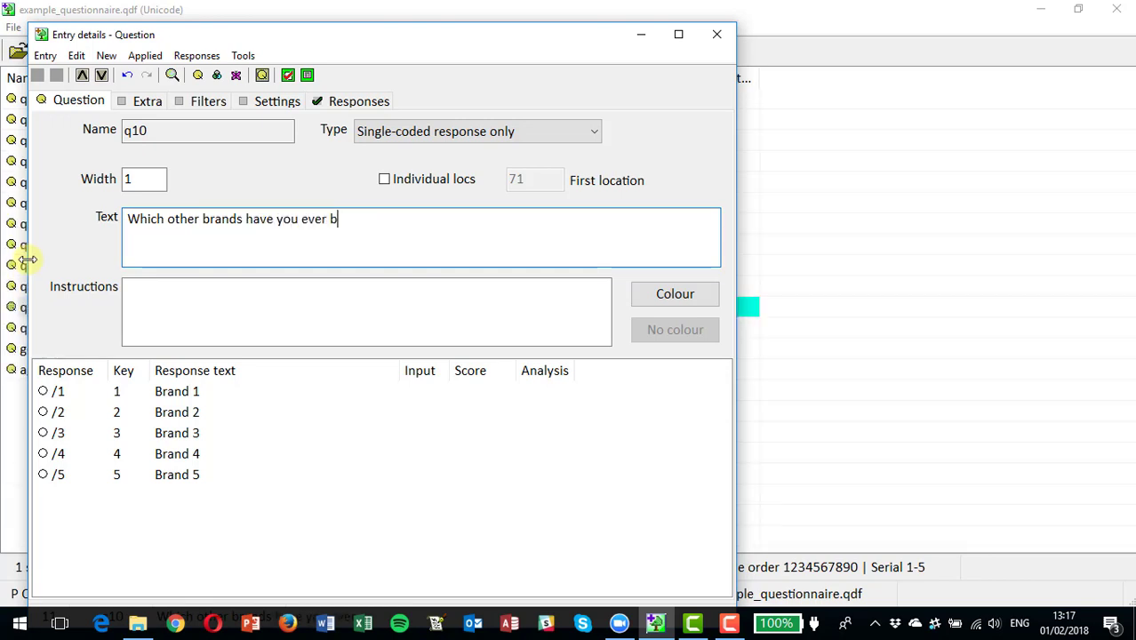
pyautogui.write('ought?')
# Change q10 to allow multi-coded responses, with a maximum of 6 responses.
pyautogui.click(419, 131)
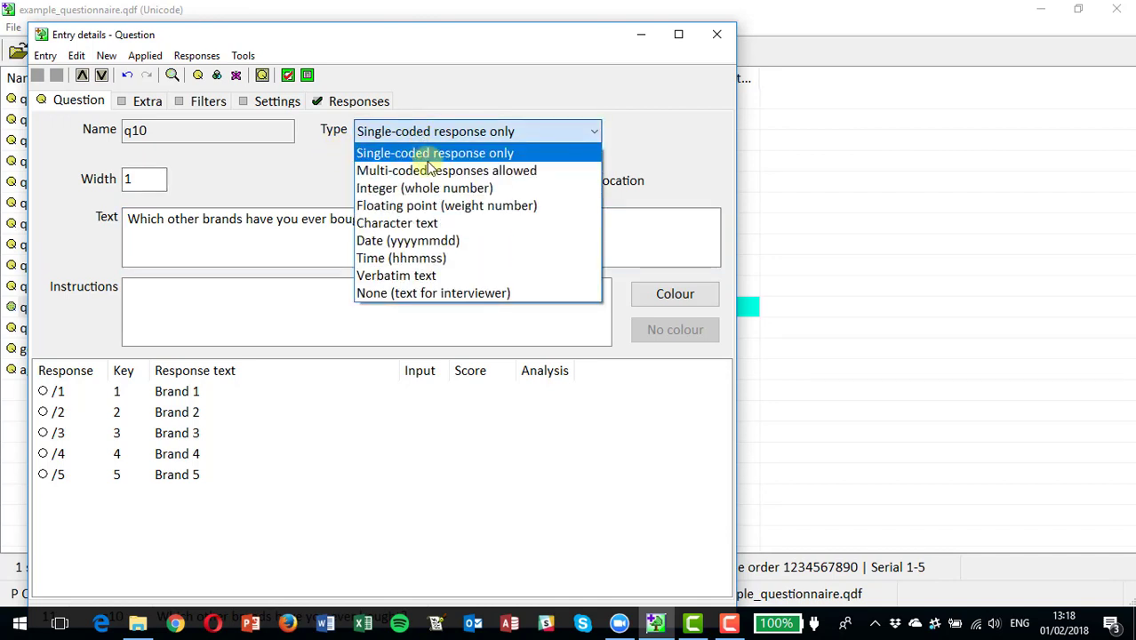
pyautogui.click(428, 169)
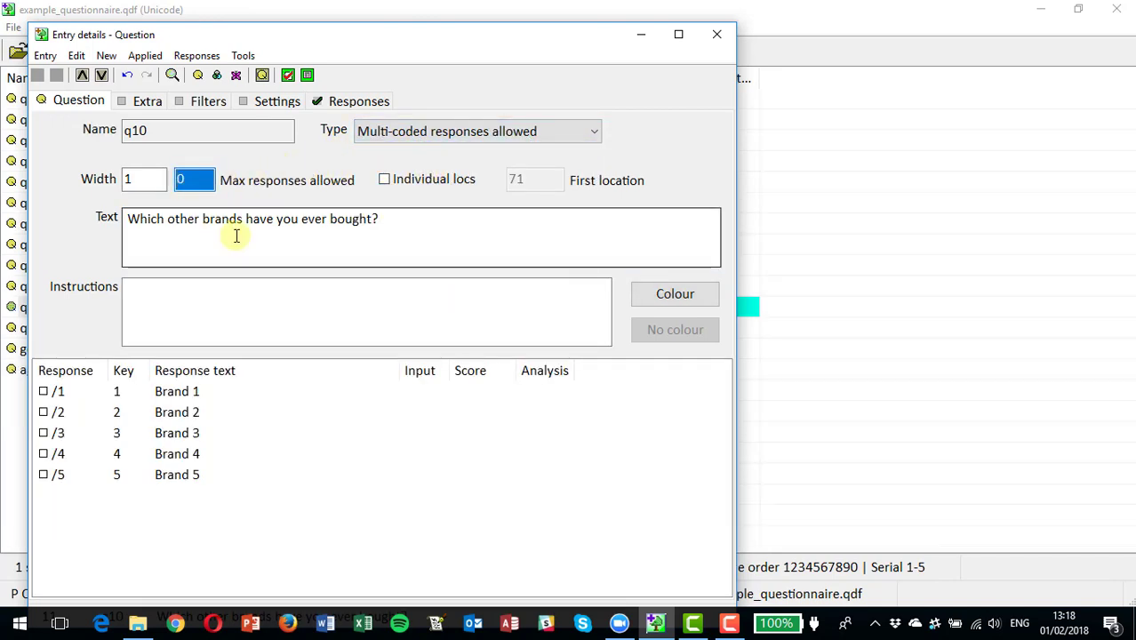
pyautogui.write('6')
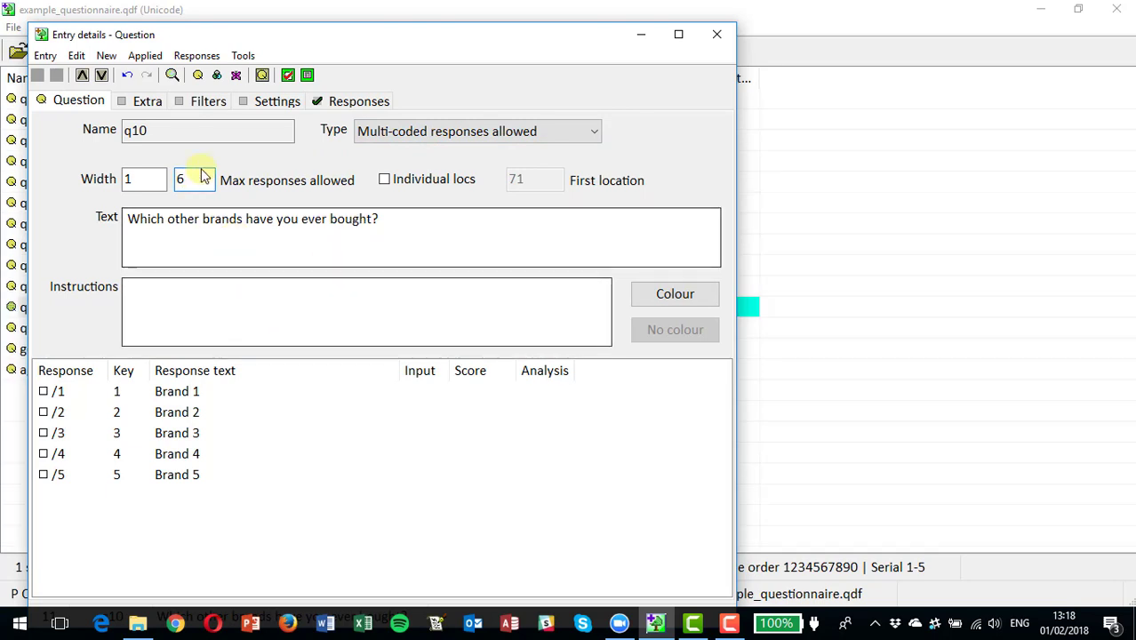
# Filter q10's responses to exclude those chosen in q9, using a NOT Responses filter.
pyautogui.click(208, 103)
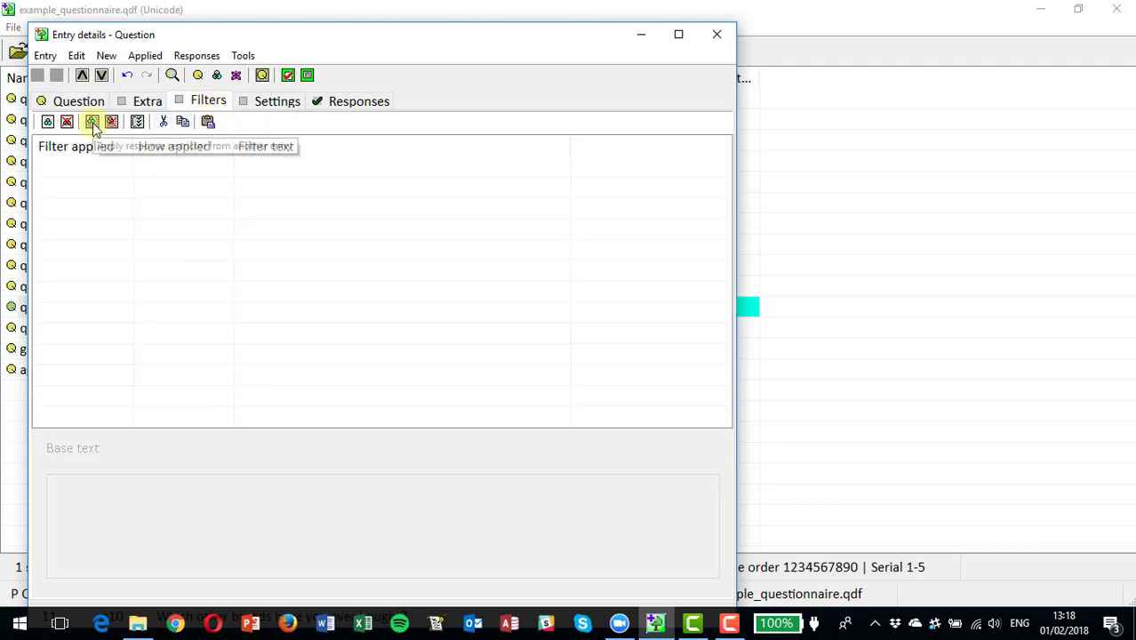
pyautogui.click(92, 123)
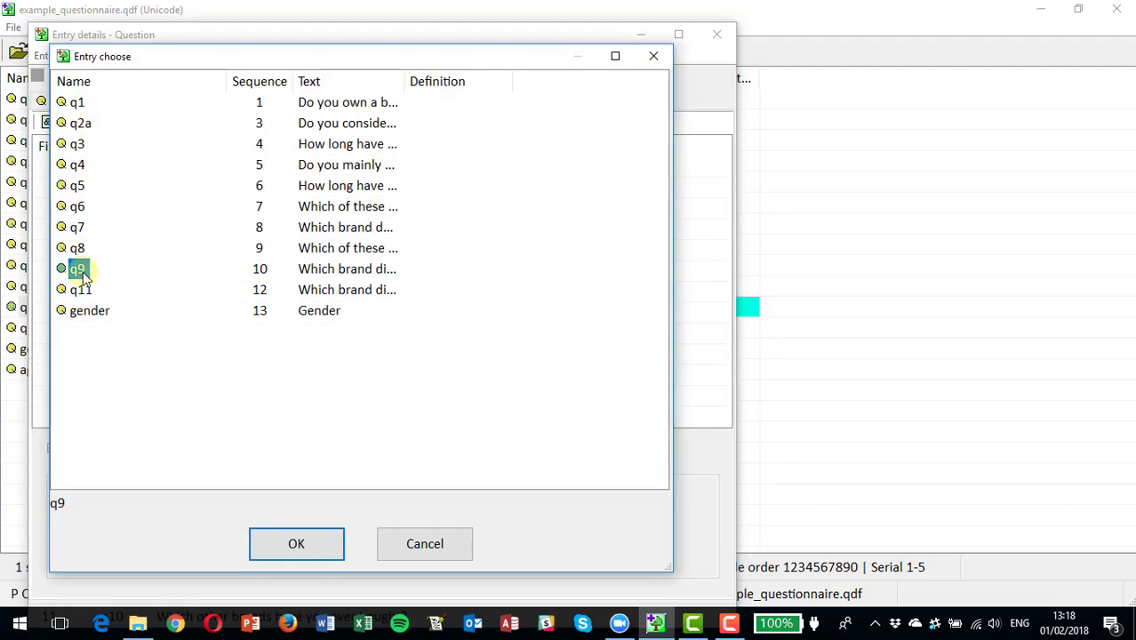
pyautogui.click(447, 542)
pyautogui.click(112, 122)
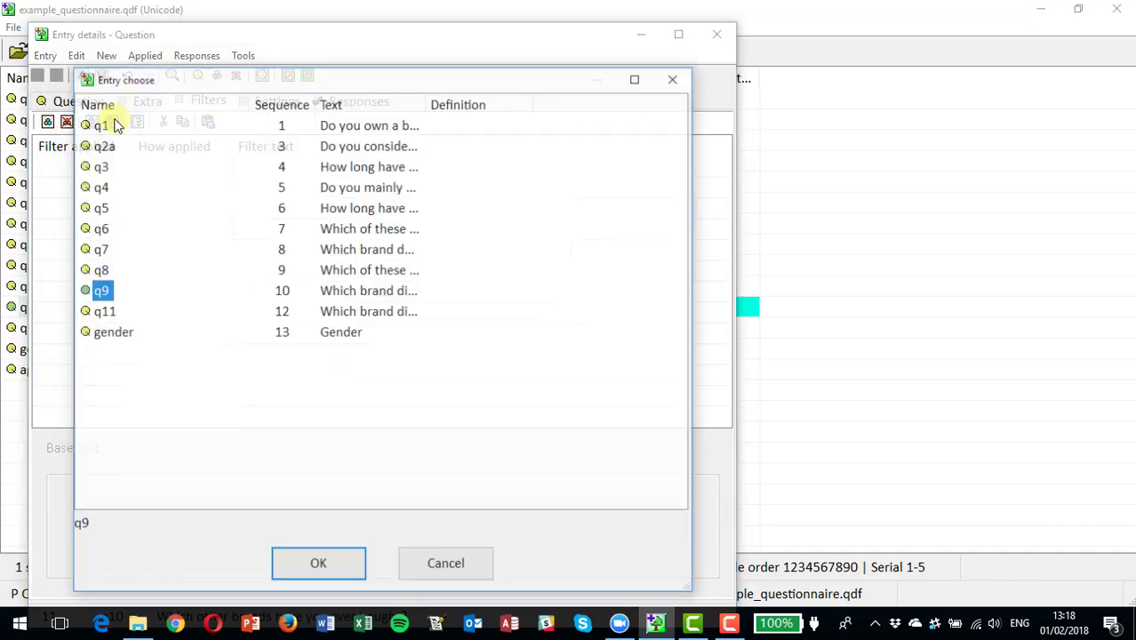
pyautogui.click(316, 567)
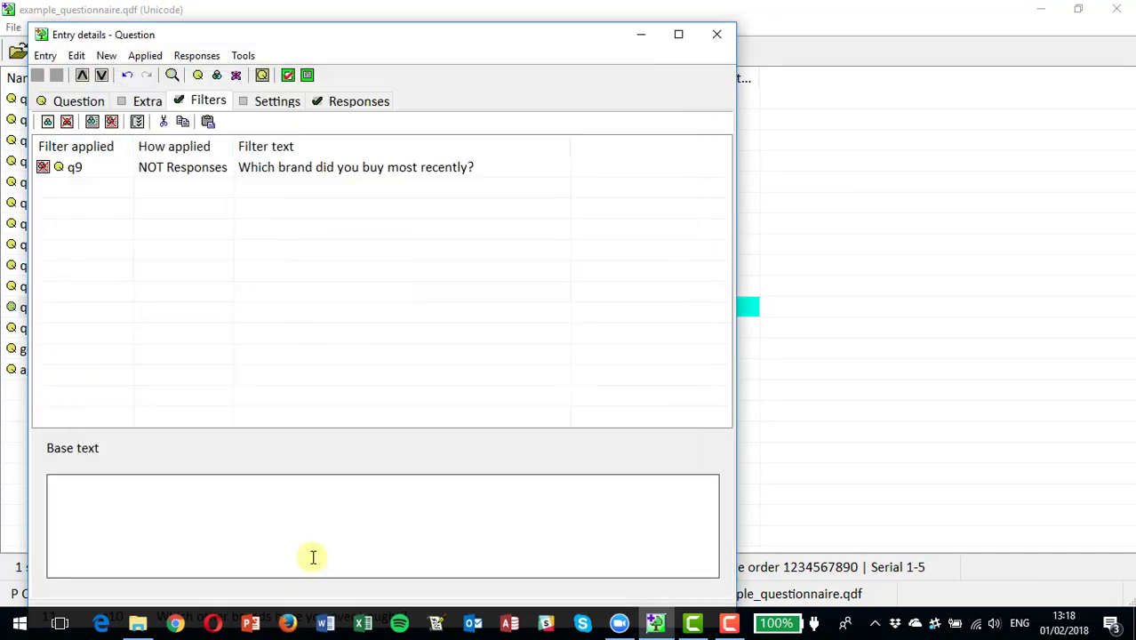
pyautogui.click(717, 36)
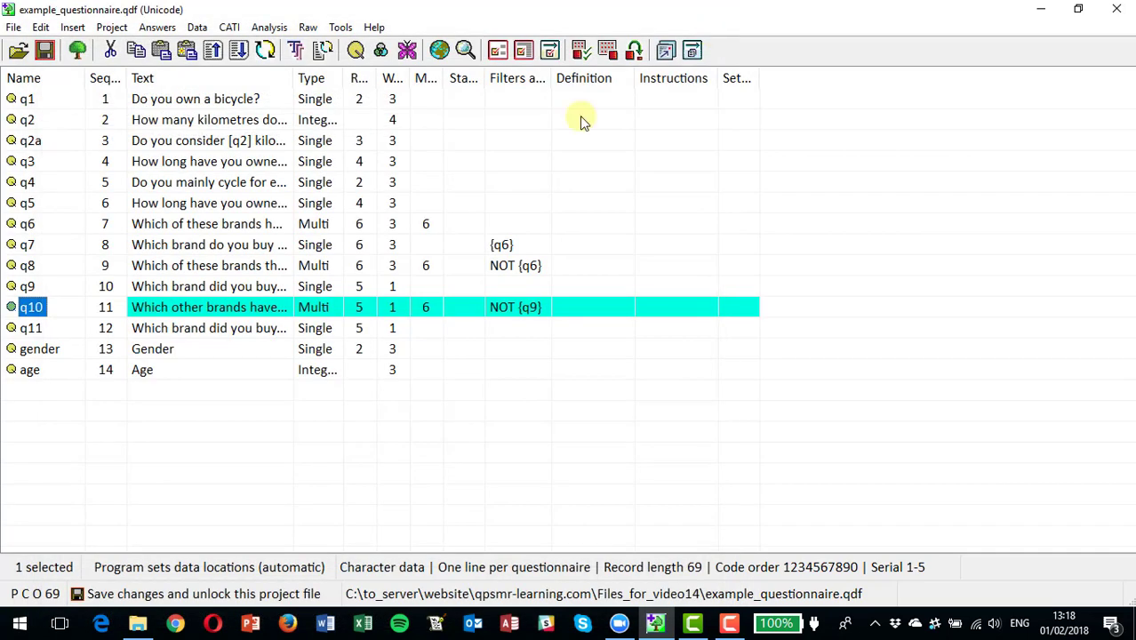
# Replace q11's question text with "Which is your favourite brand of the ones you have bought?" and select single-coded response only.
pyautogui.doubleClick(33, 329)
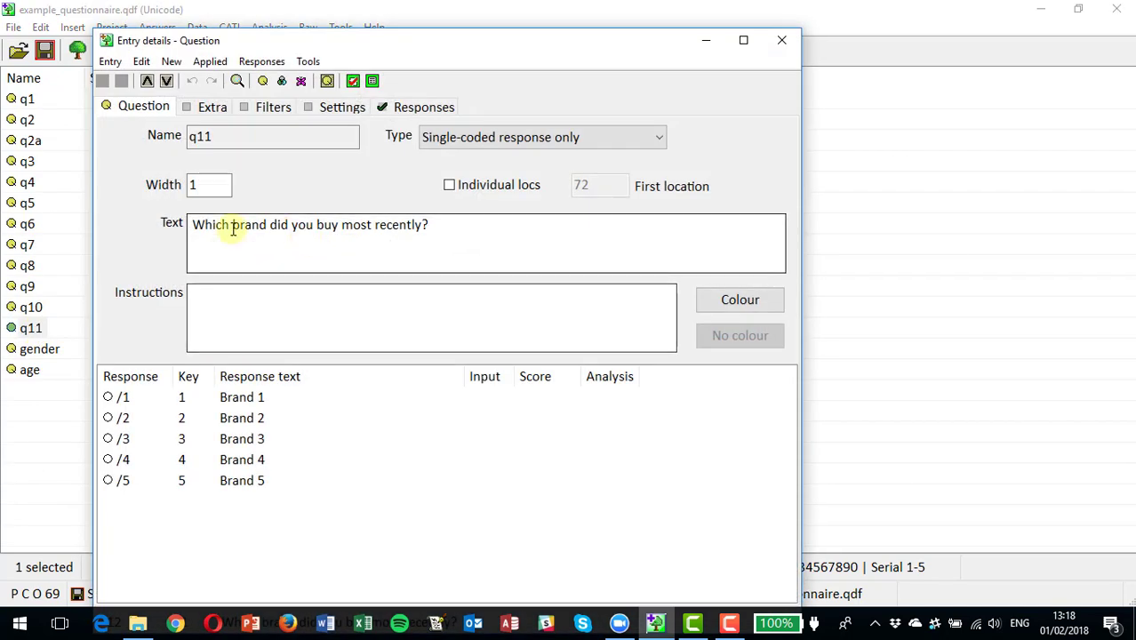
pyautogui.moveTo(430, 224); pyautogui.dragTo(199, 225)
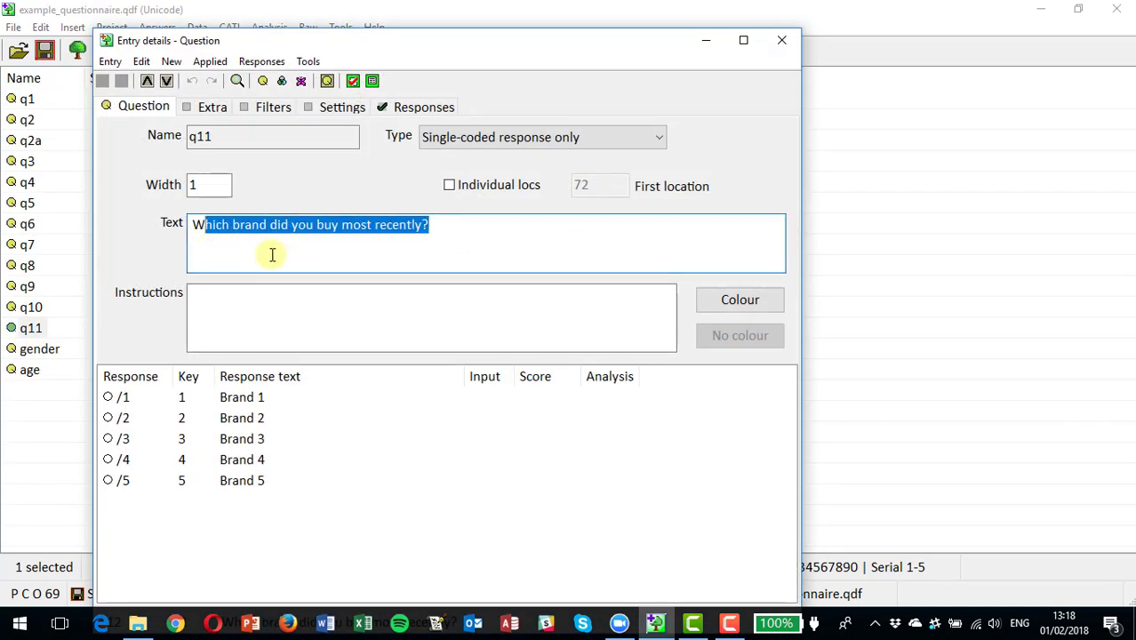
pyautogui.write('Which')
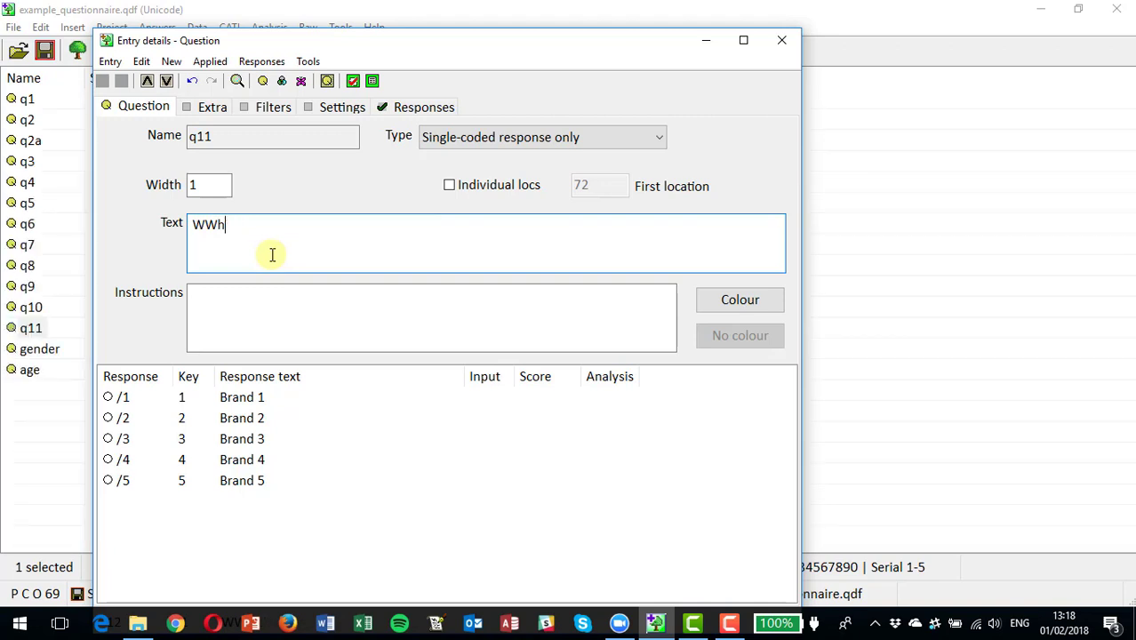
pyautogui.press('BackSpace')
pyautogui.press('BackSpace')
pyautogui.write('hich is y')
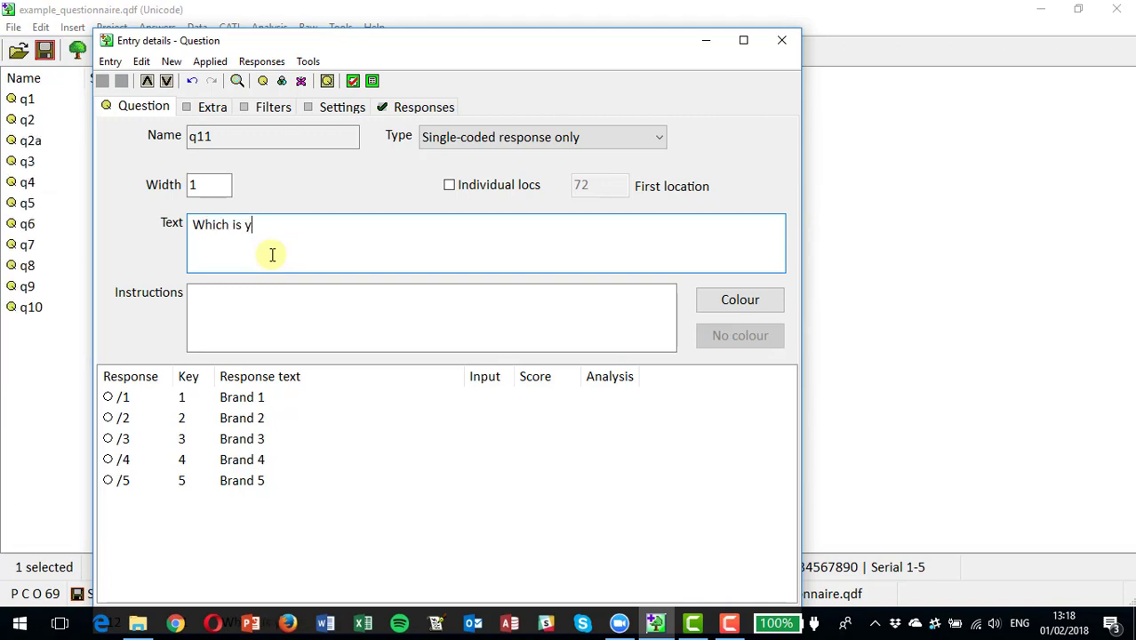
pyautogui.write('outr fav')
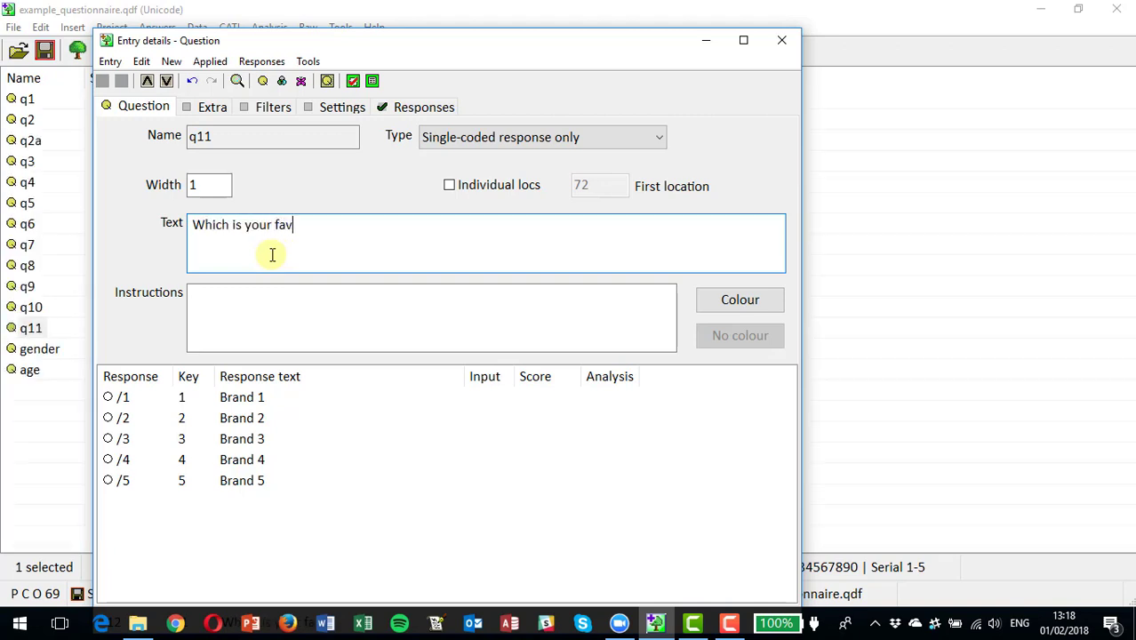
pyautogui.write('ourite brand of')
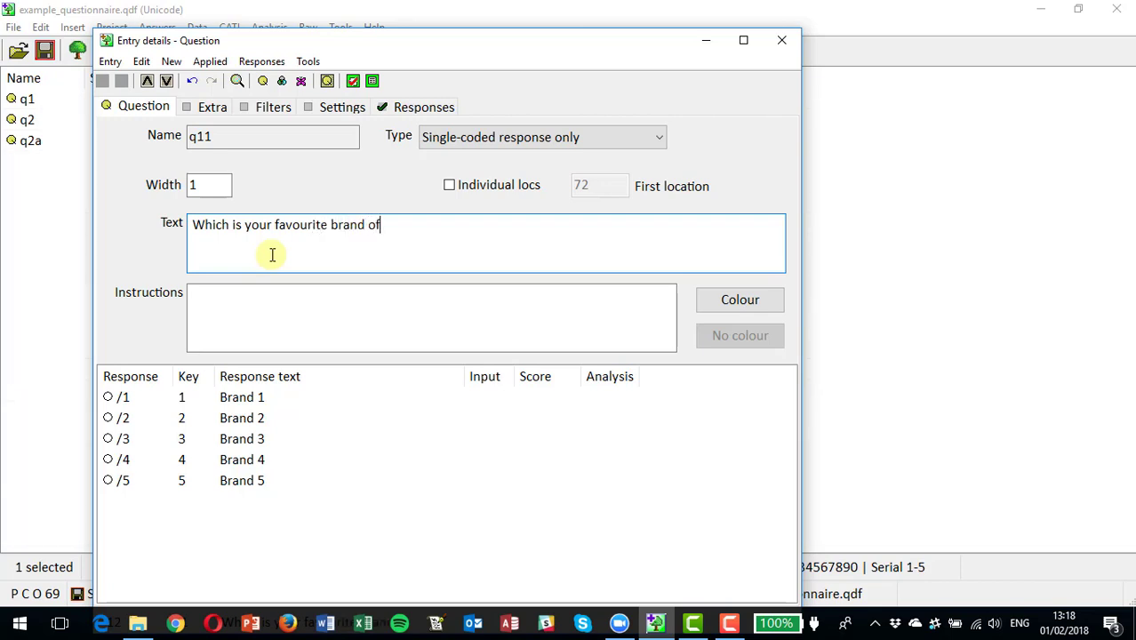
pyautogui.write(' the ones you')
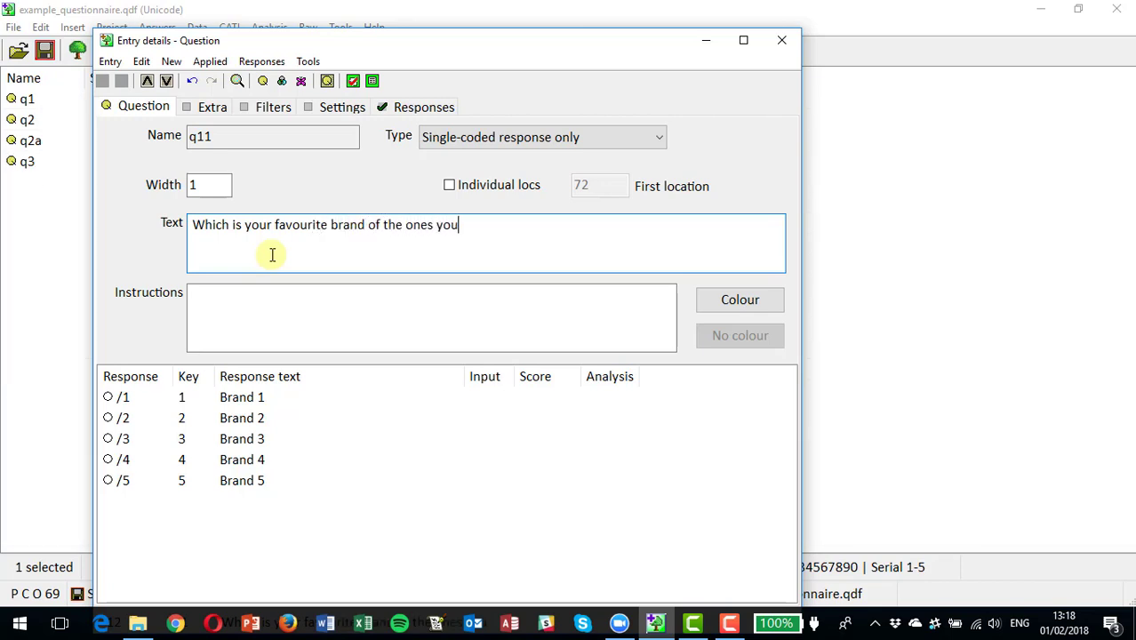
pyautogui.write(' have bought')
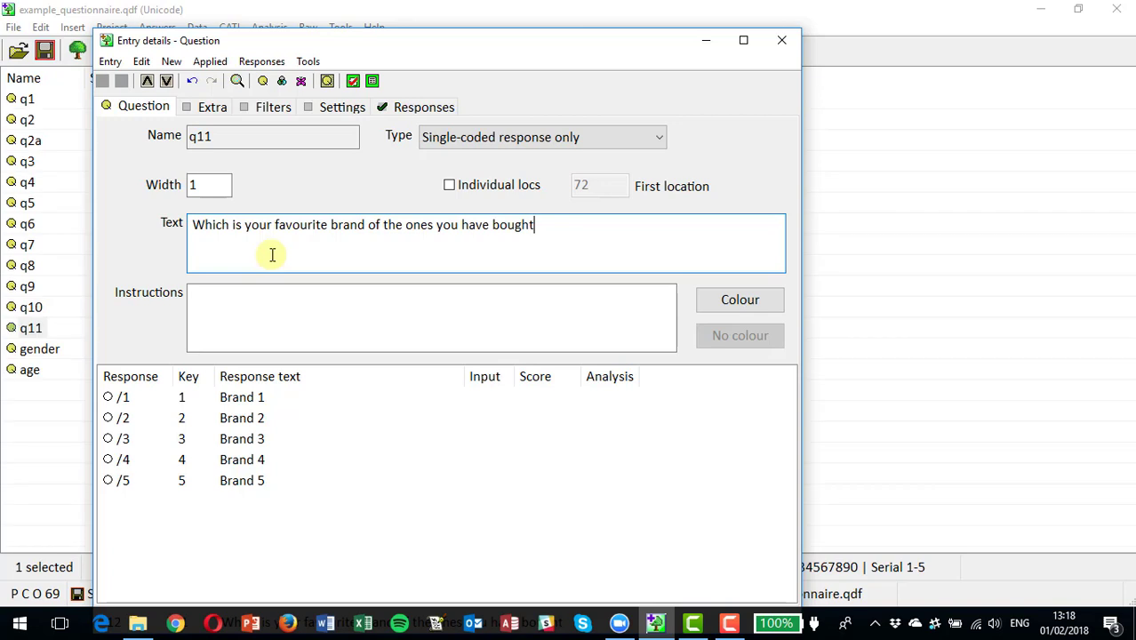
pyautogui.write('?')
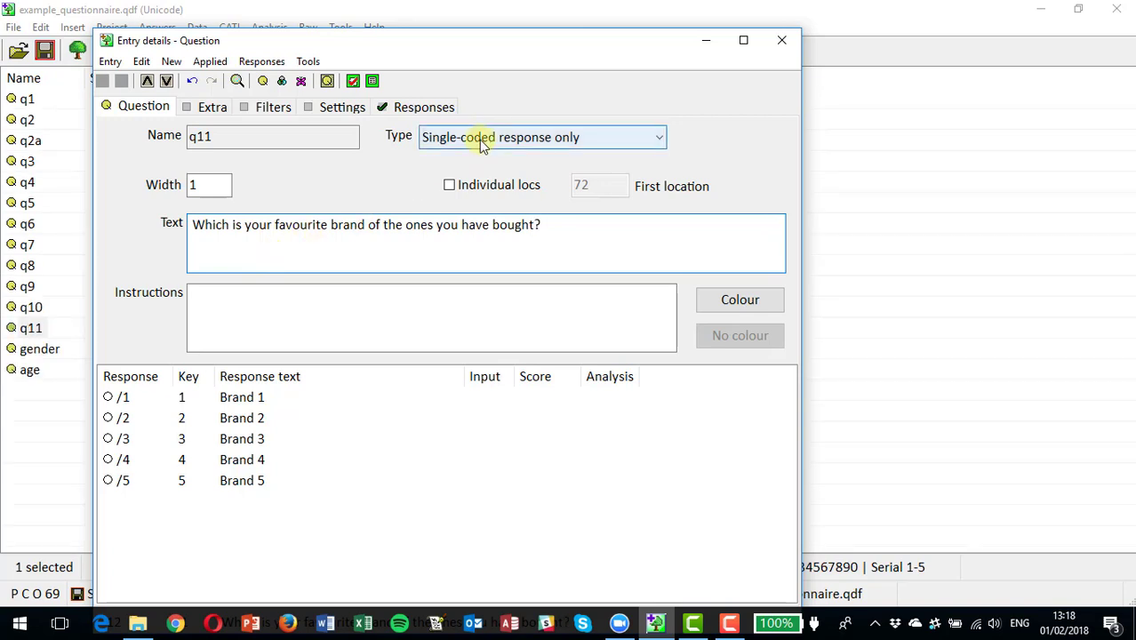
pyautogui.click(479, 139)
pyautogui.click(474, 159)
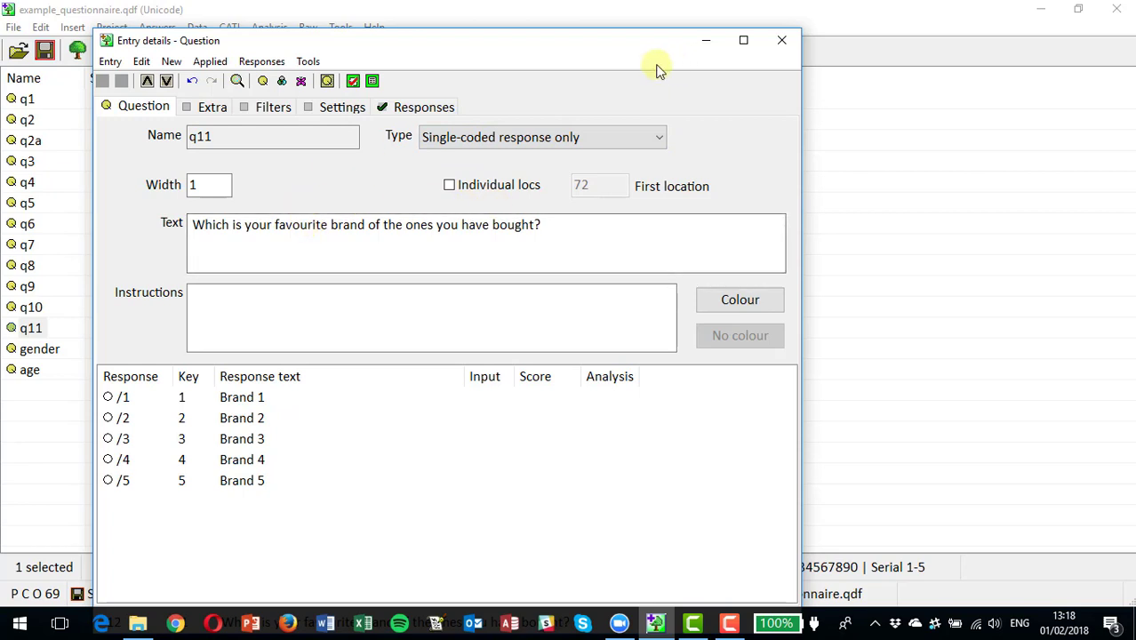
pyautogui.click(785, 40)
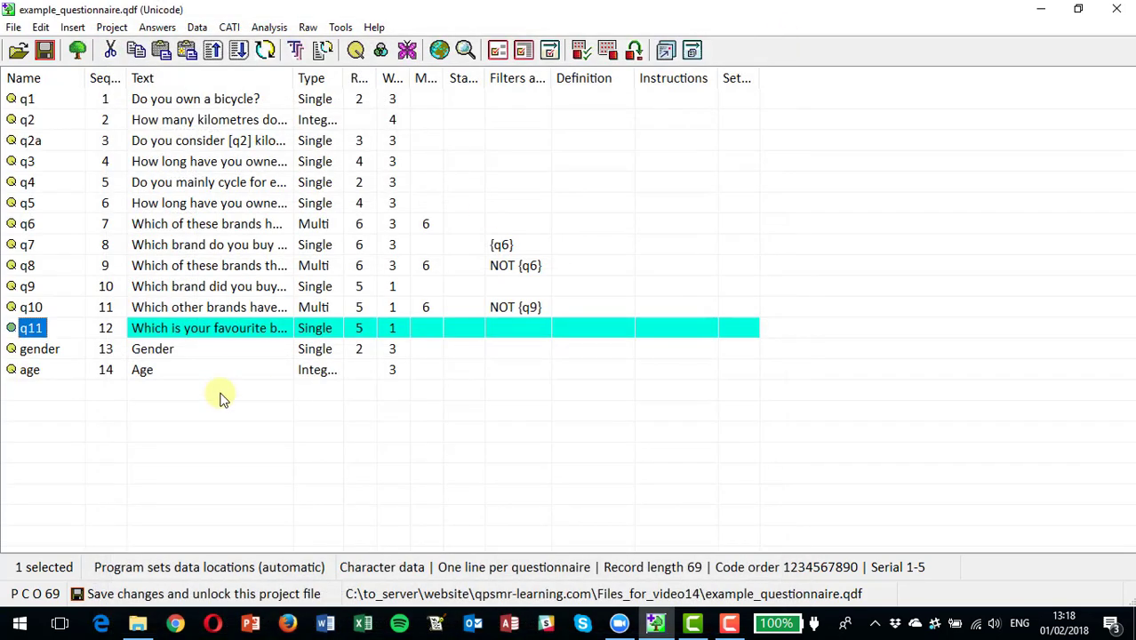
# Save the project and insert a variable named vq9q10 after q10 with the text "Q9 and Q10 combined".
pyautogui.click(33, 308)
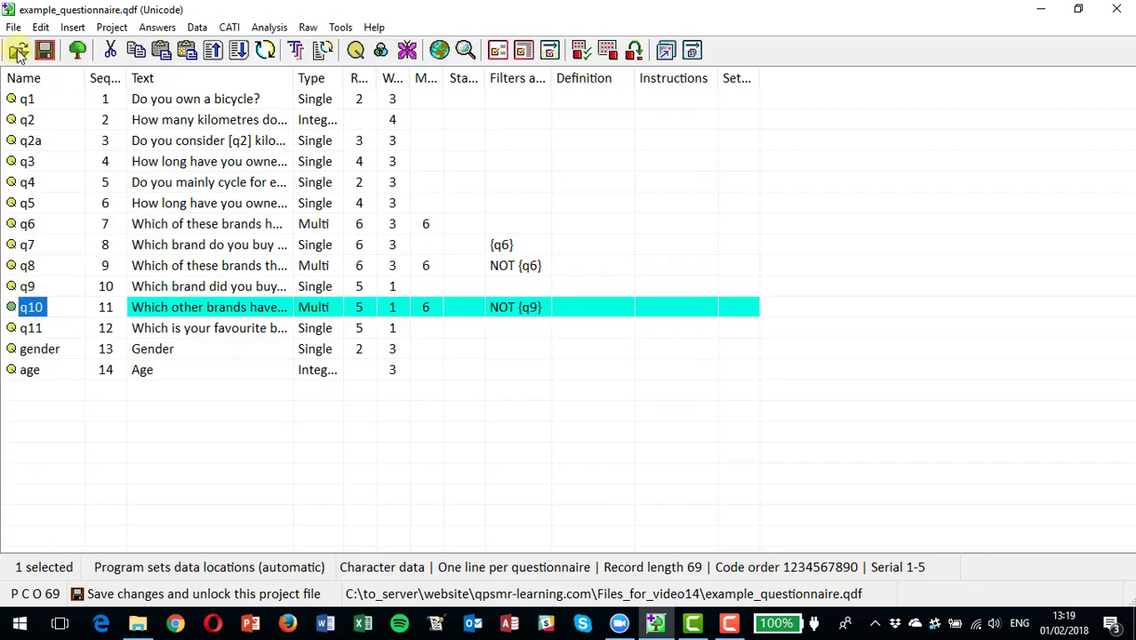
pyautogui.click(47, 53)
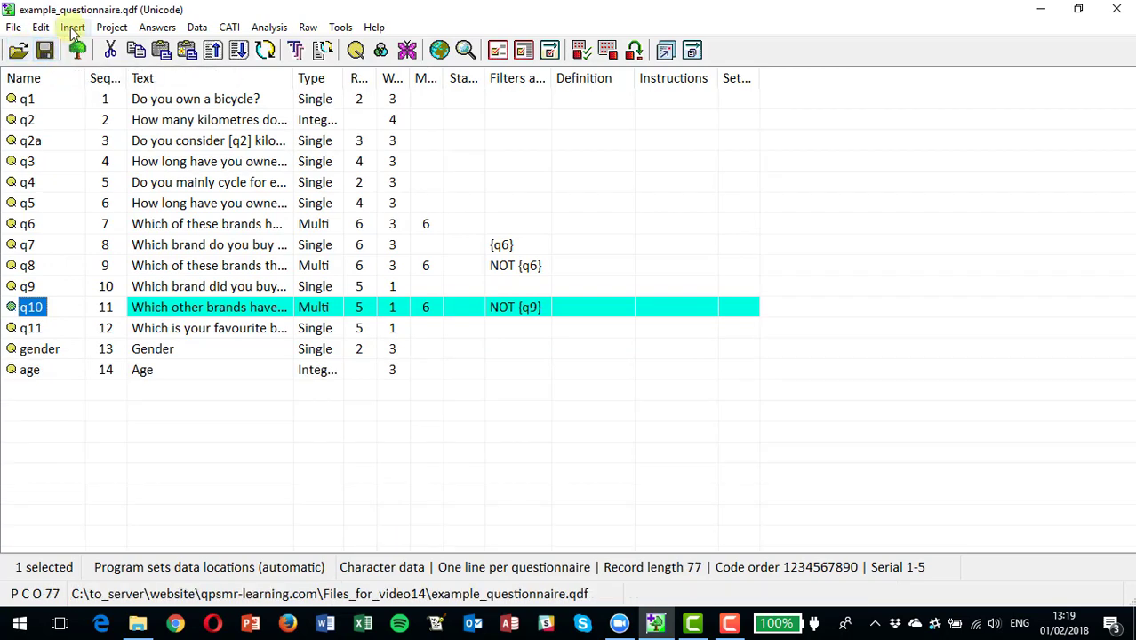
pyautogui.click(70, 27)
pyautogui.click(115, 156)
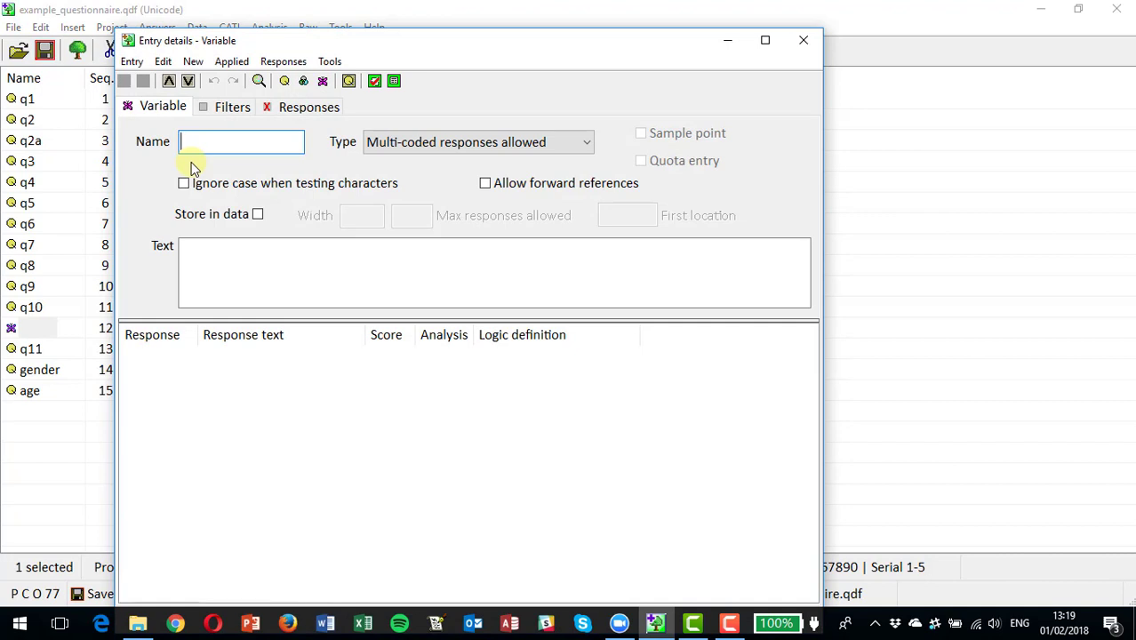
pyautogui.write('vq9q10')
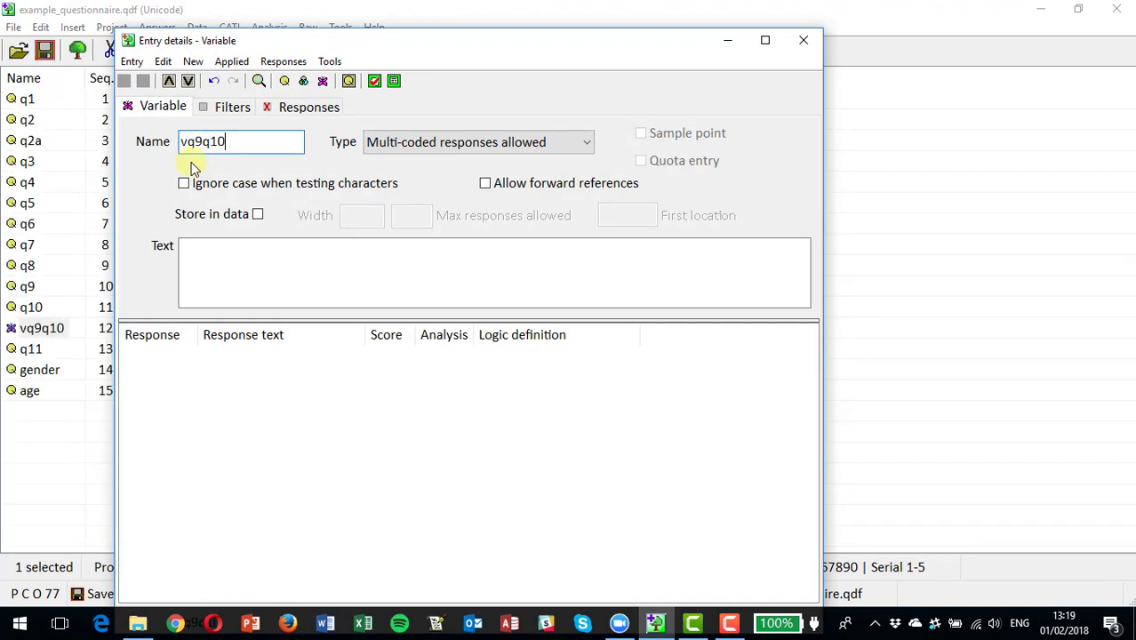
pyautogui.click(257, 269)
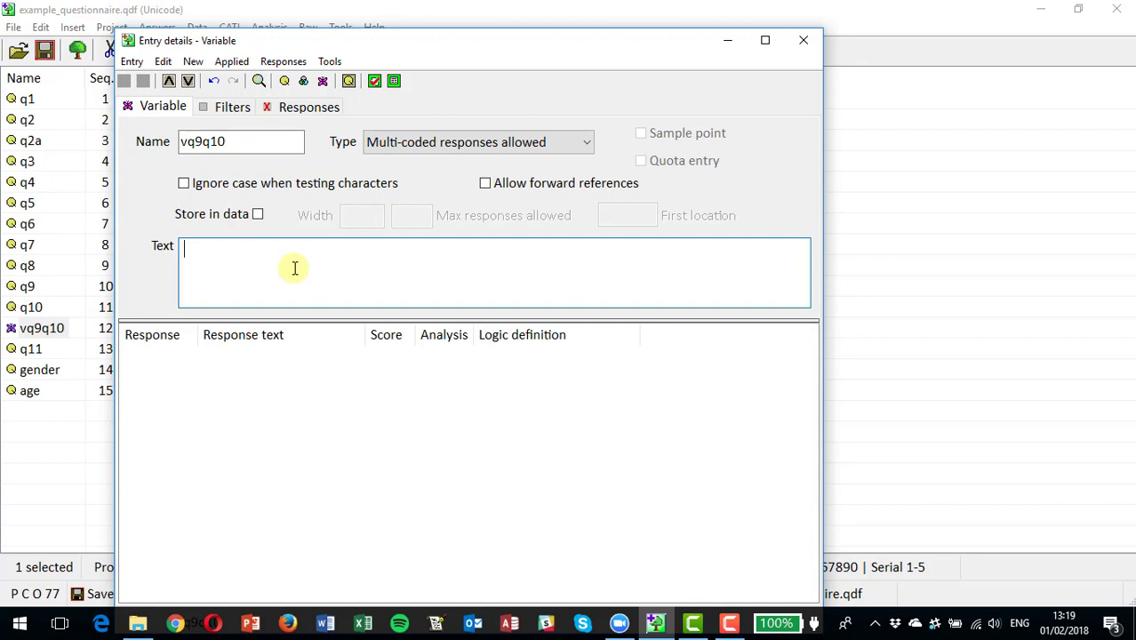
pyautogui.write('Q9 and Q')
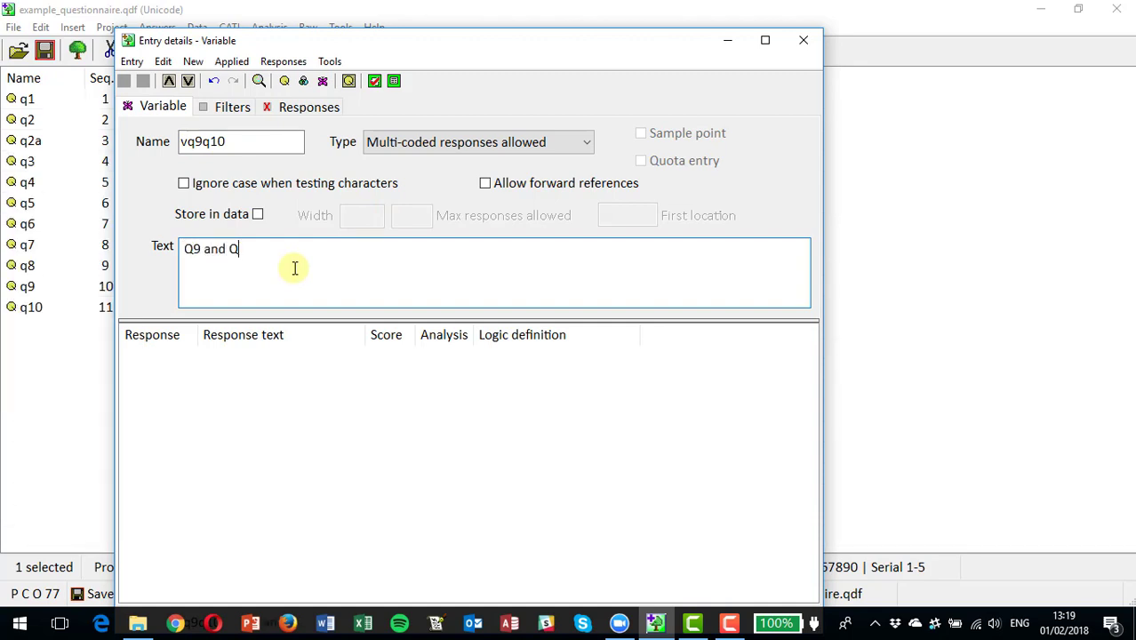
pyautogui.write('10 combined')
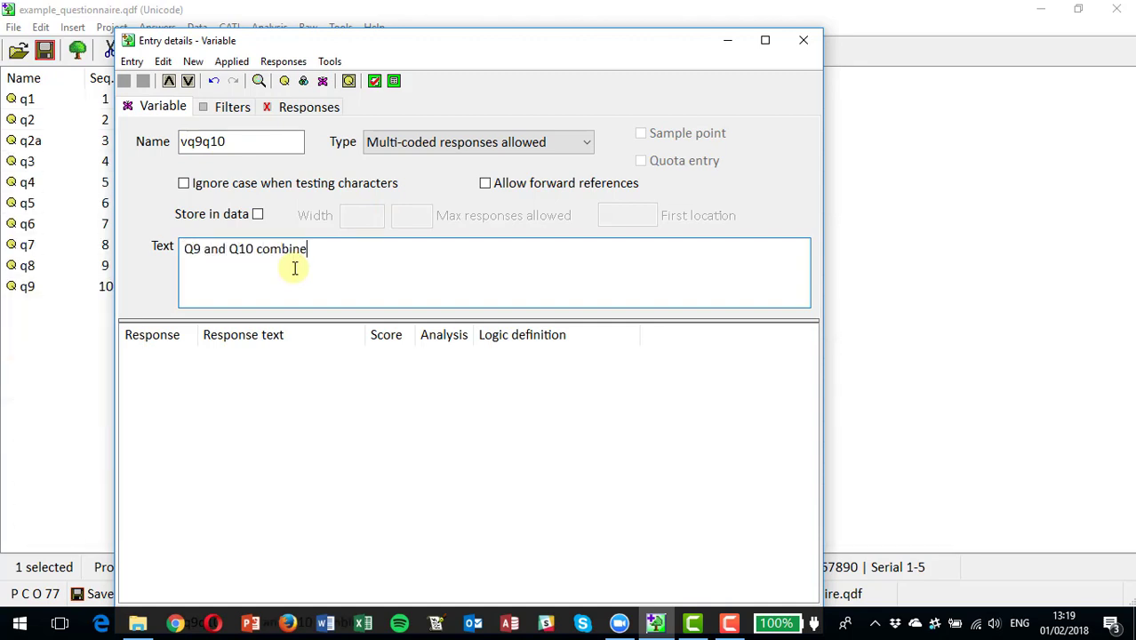
# Add responses to vq9q10 that combine q9 and q10 brand by brand with the quick multiple Or logic.
pyautogui.click(307, 108)
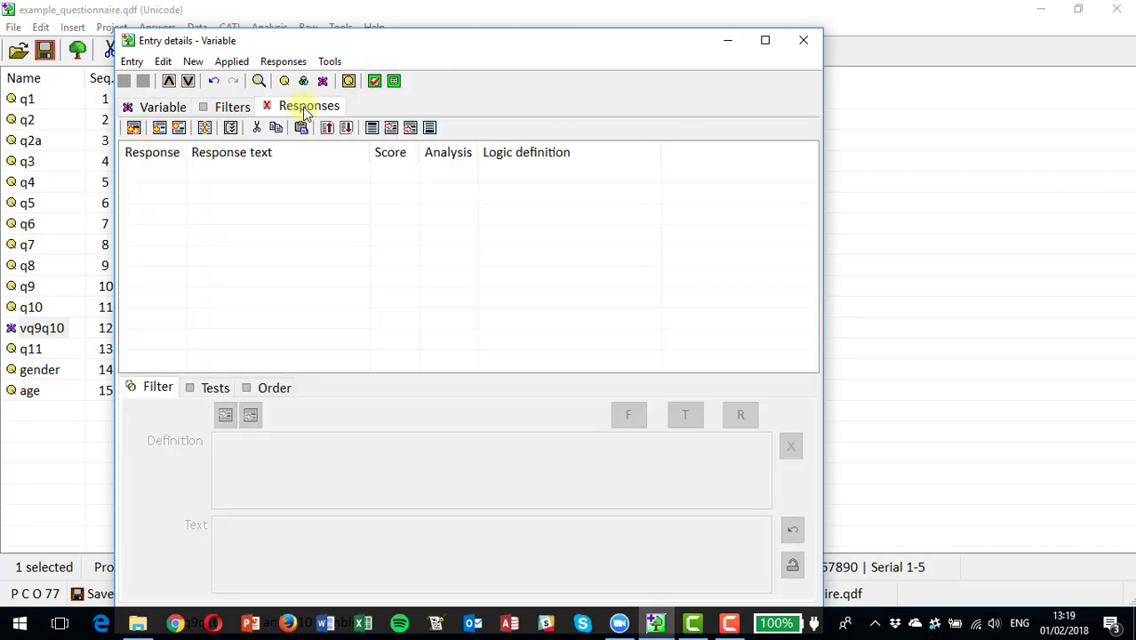
pyautogui.click(133, 129)
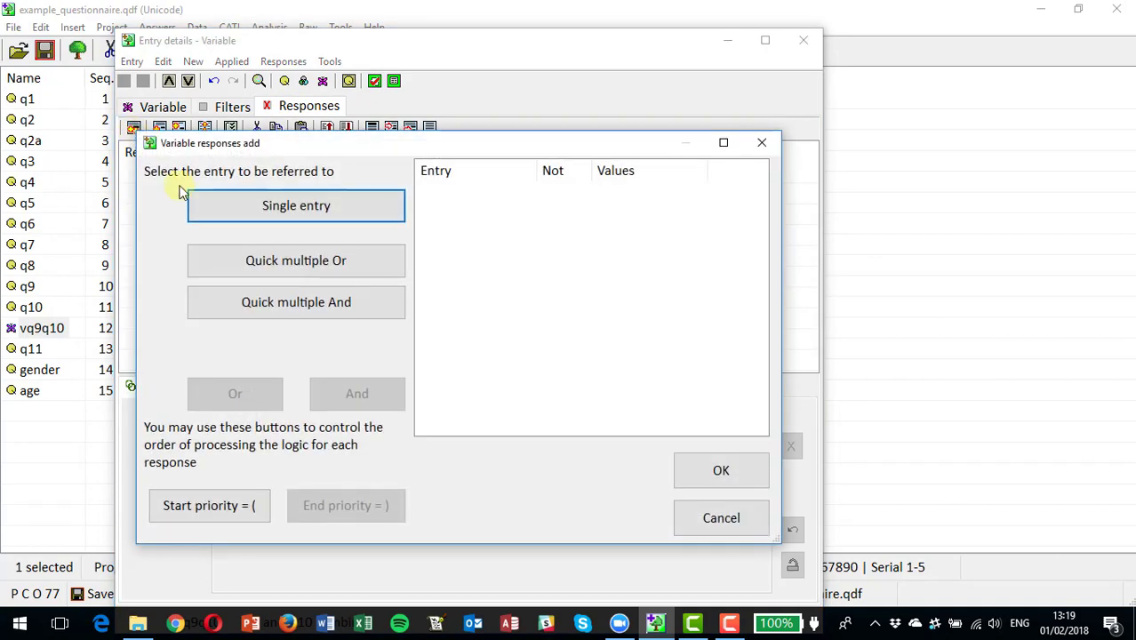
pyautogui.click(313, 269)
pyautogui.click(56, 248)
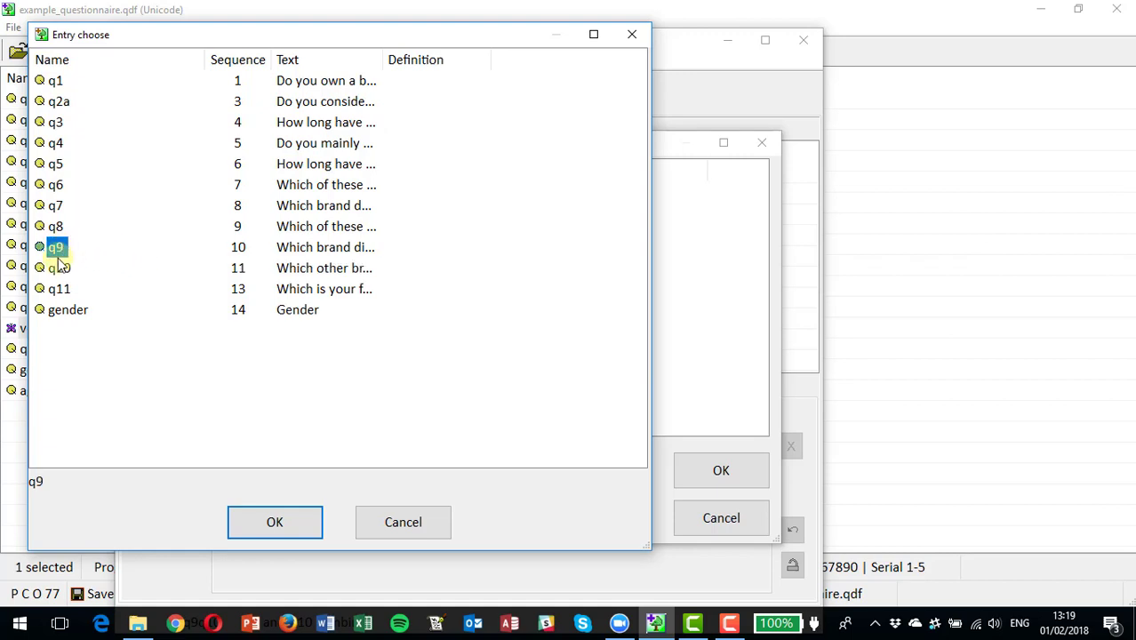
pyautogui.keyDown('shift'); pyautogui.click(59, 268); pyautogui.keyUp('shift')
pyautogui.click(278, 522)
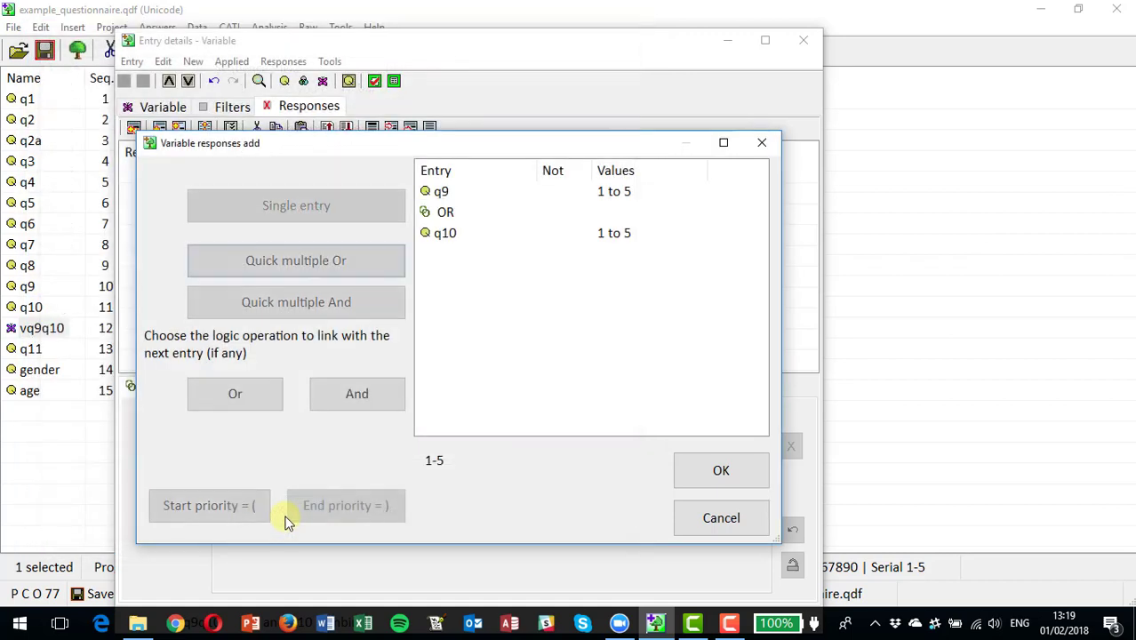
pyautogui.click(715, 472)
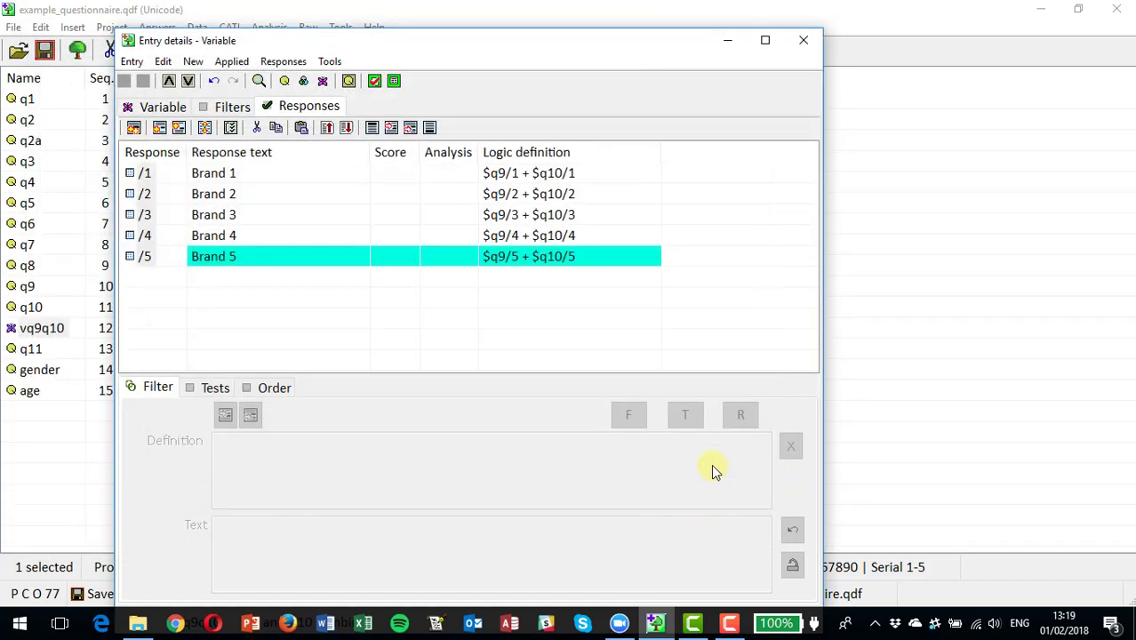
pyautogui.click(807, 40)
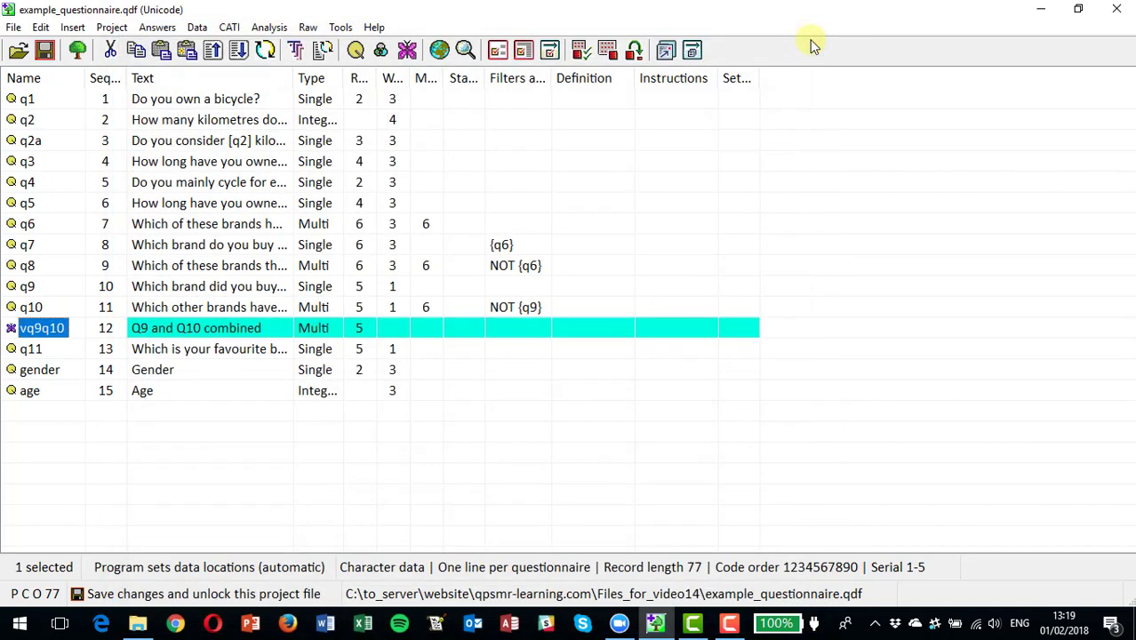
# Apply a response filter from the vq9q10 variable to q11.
pyautogui.click(32, 349)
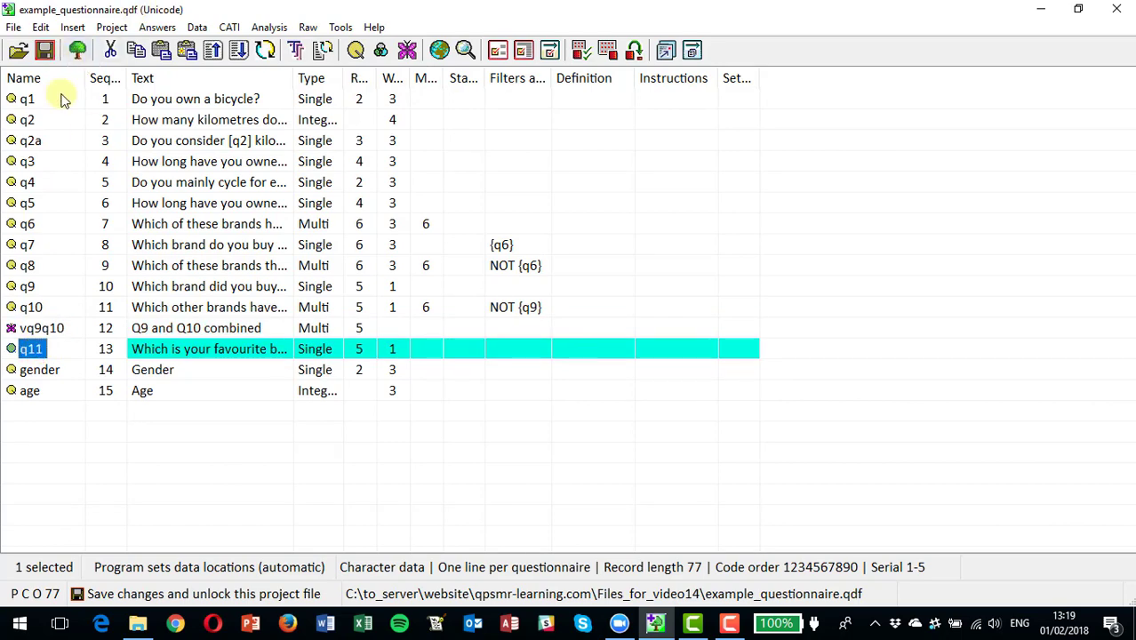
pyautogui.doubleClick(39, 350)
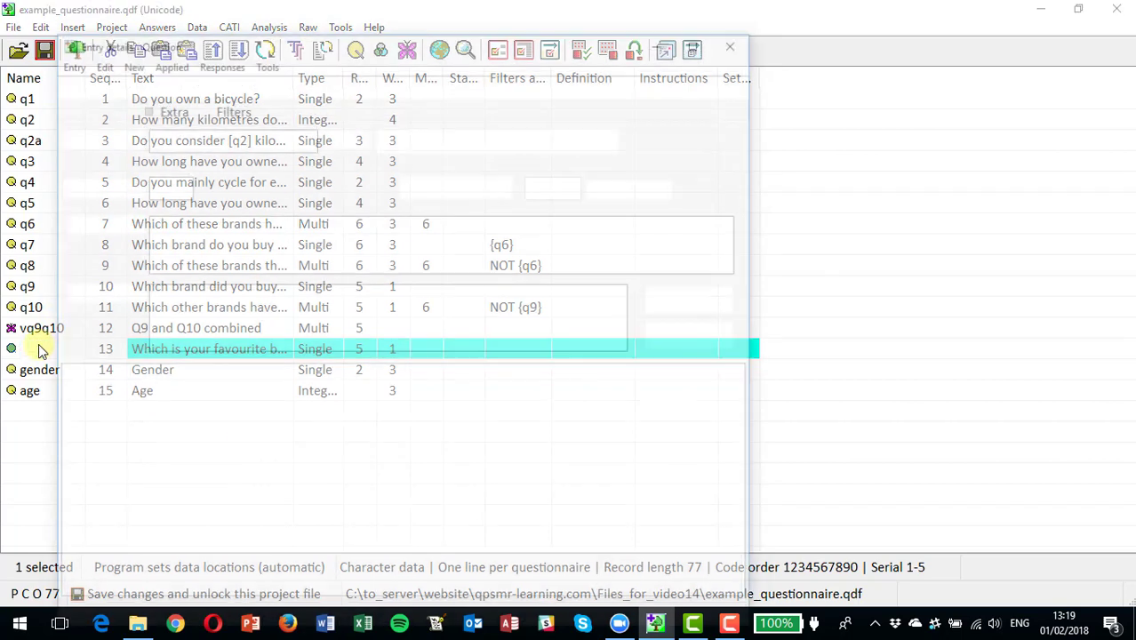
pyautogui.click(228, 111)
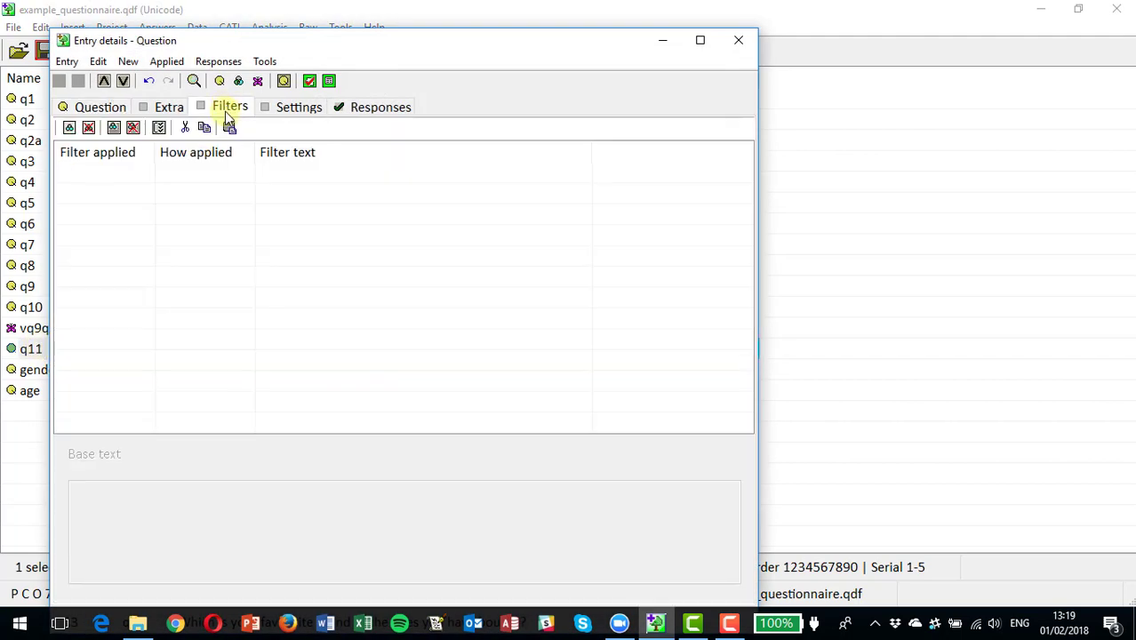
pyautogui.click(112, 128)
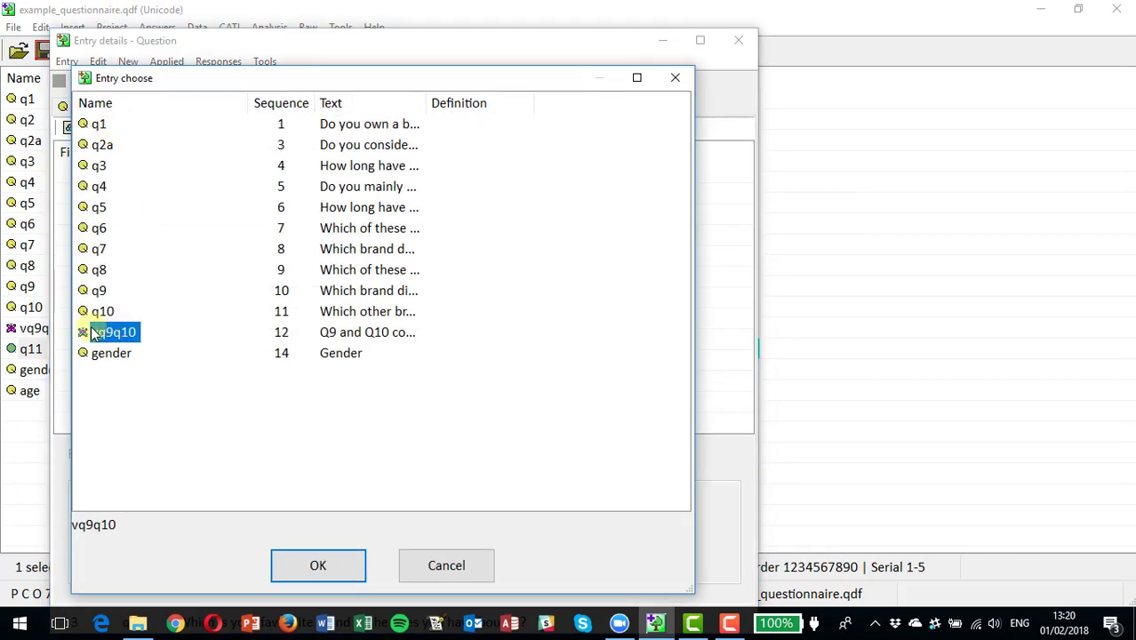
pyautogui.click(316, 567)
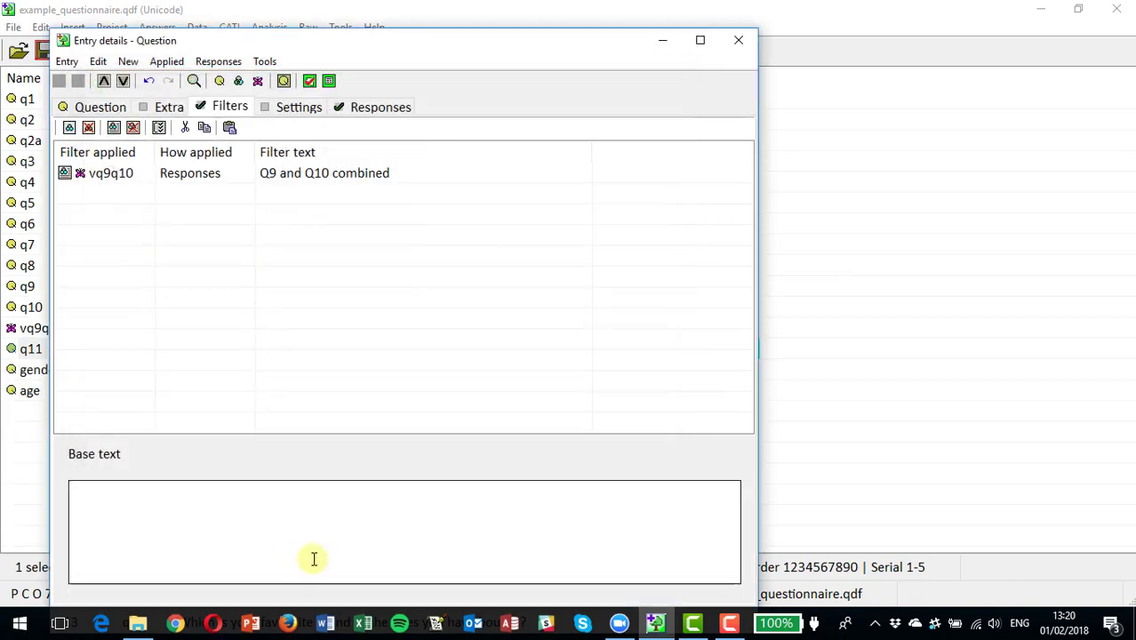
pyautogui.click(740, 43)
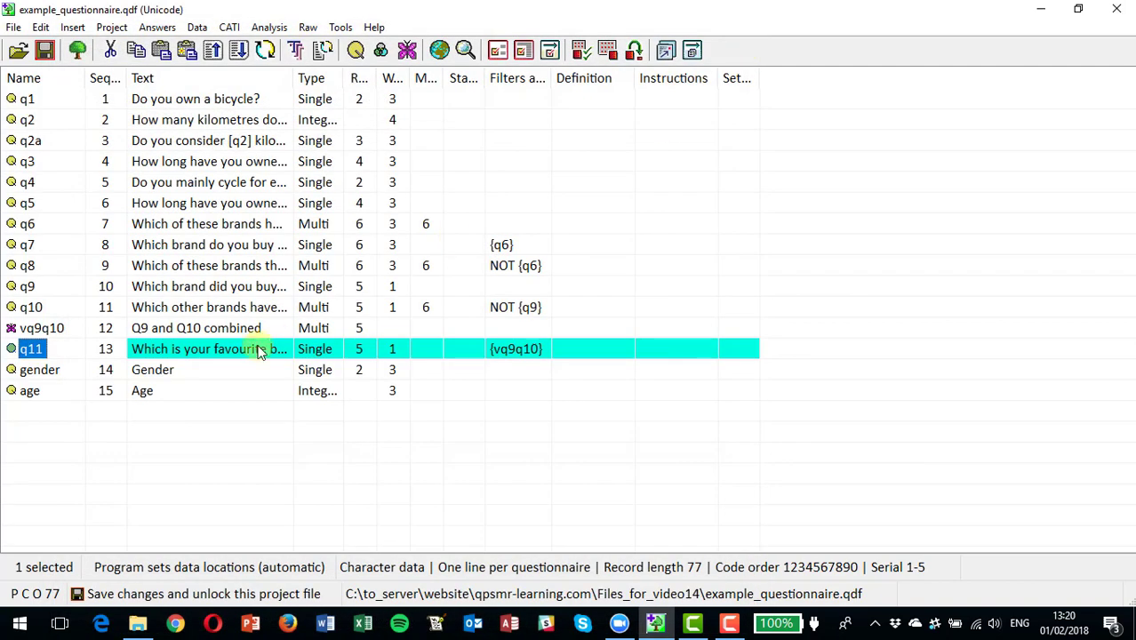
# Save the project and start a paper input test of q9 through q11, including the vq9q10 variable.
pyautogui.click(45, 52)
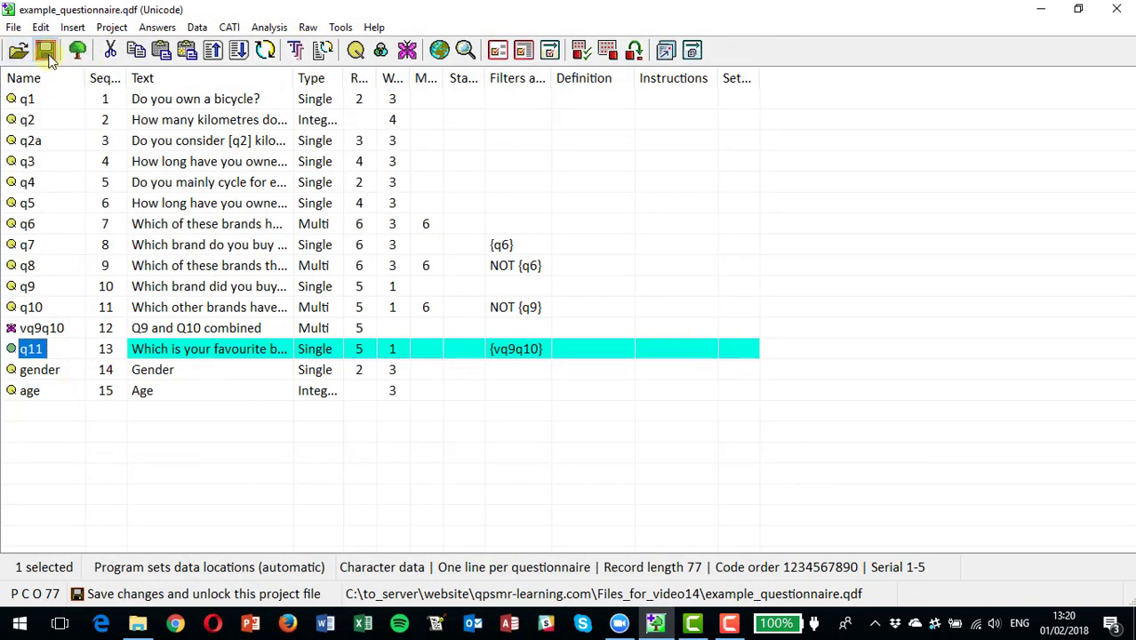
pyautogui.click(30, 286)
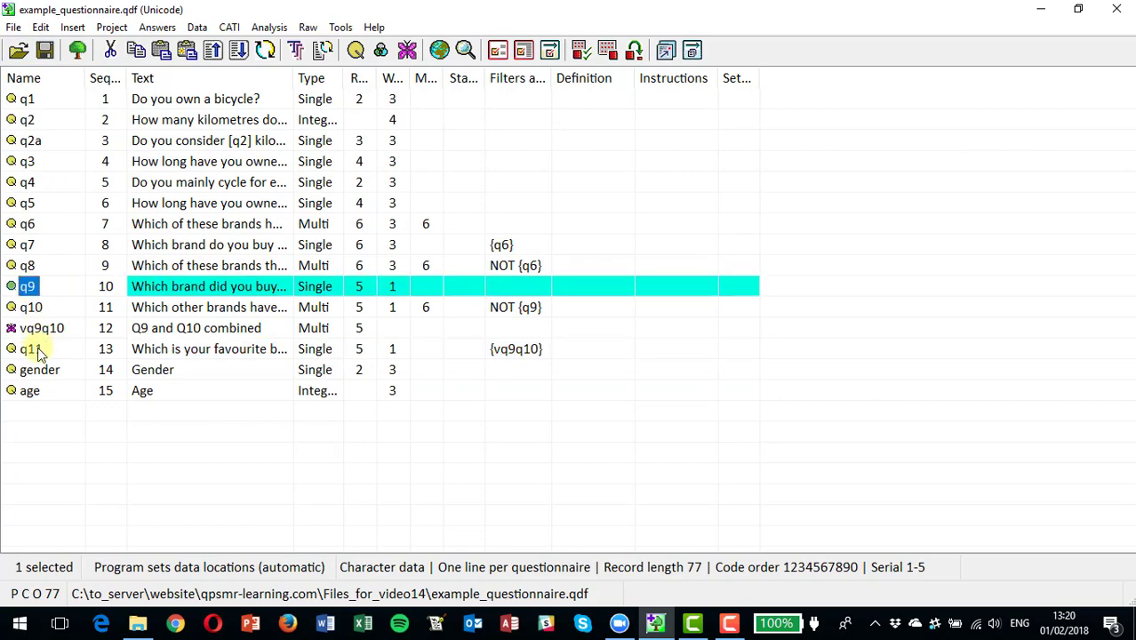
pyautogui.keyDown('shift'); pyautogui.click(39, 350); pyautogui.keyUp('shift')
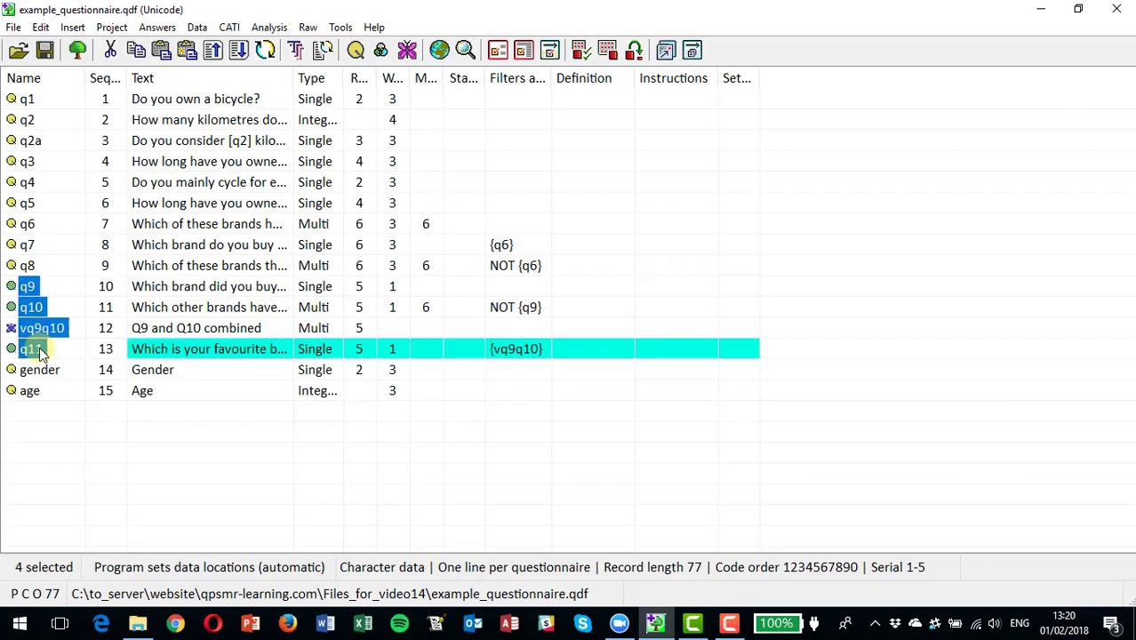
pyautogui.click(170, 28)
pyautogui.click(190, 65)
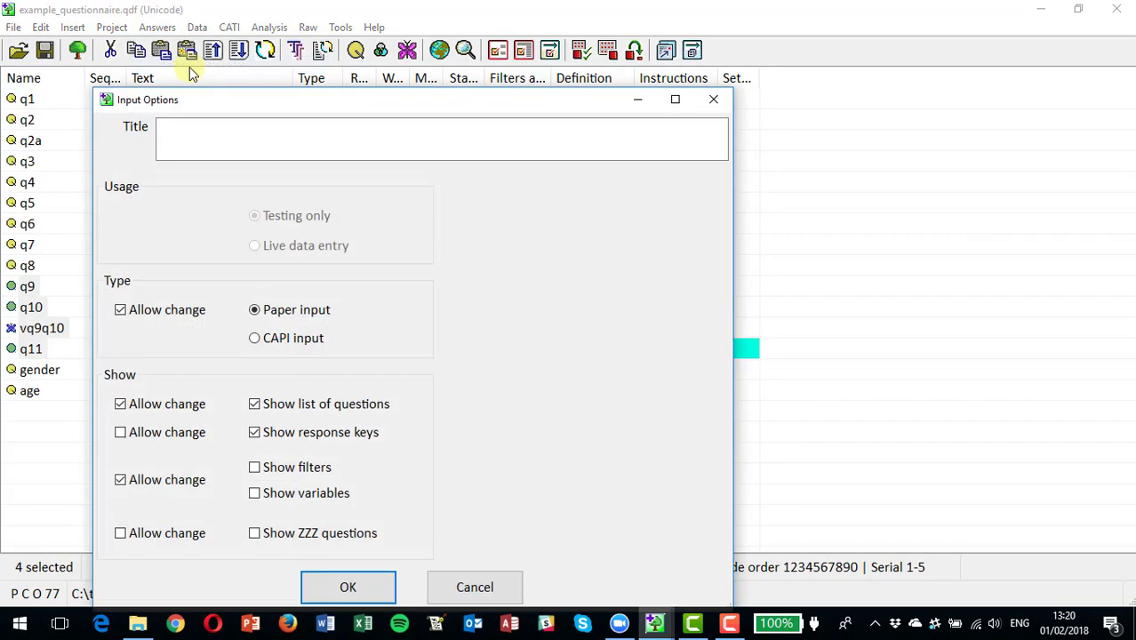
pyautogui.click(344, 588)
pyautogui.press('Return')
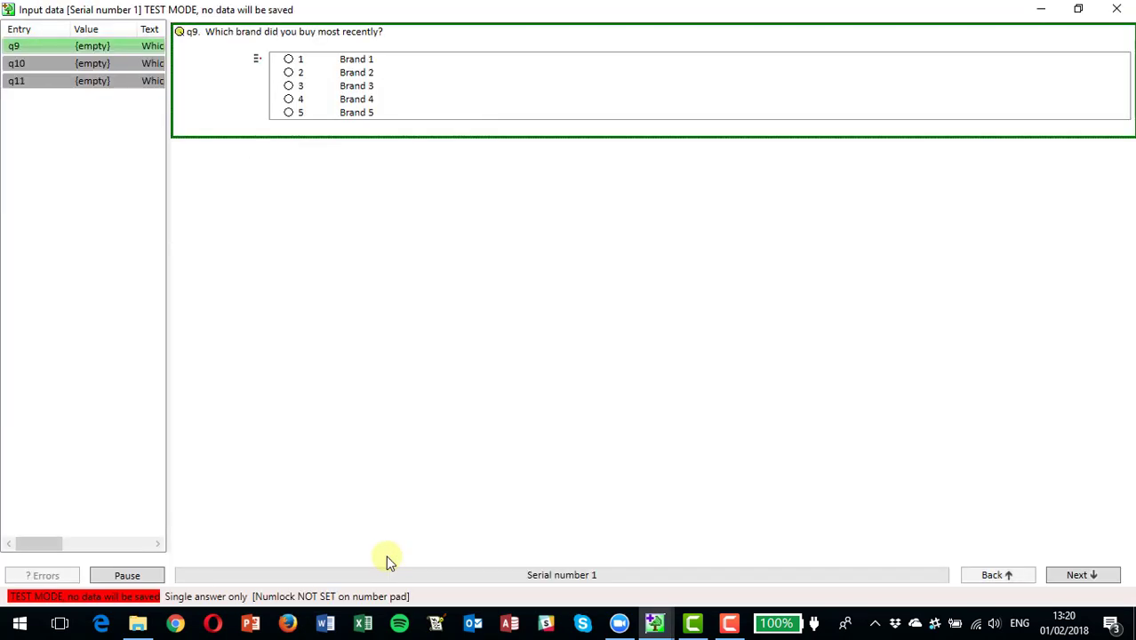
# Complete the first test record with Brand 2 for q9, Brands 1 and 5 for q10, and Brand 1 for q11.
pyautogui.click(290, 74)
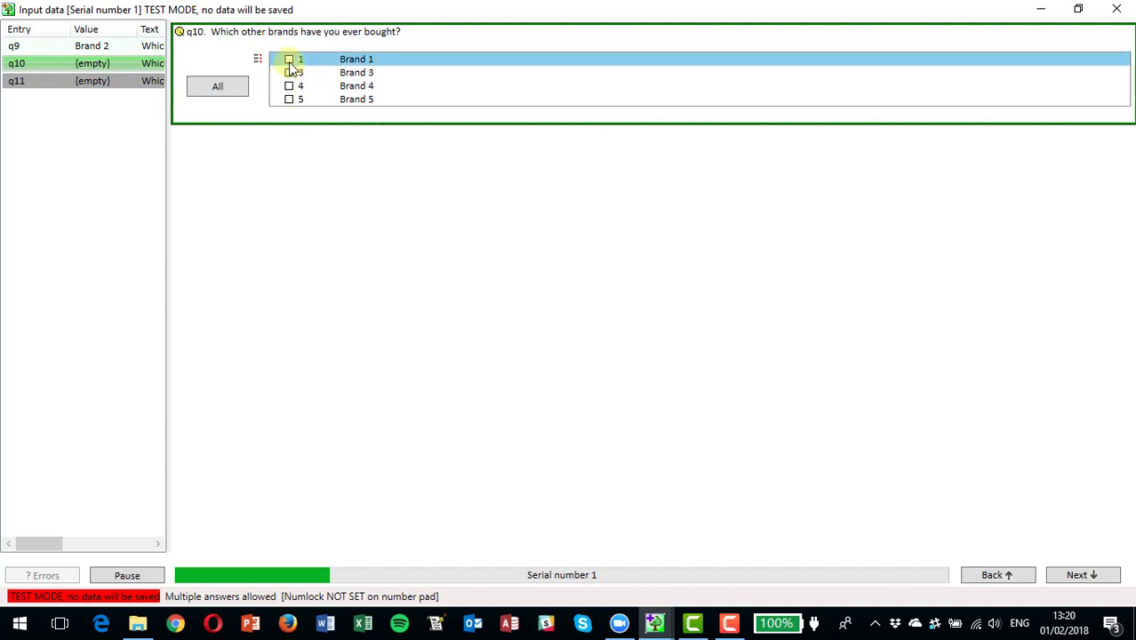
pyautogui.click(289, 62)
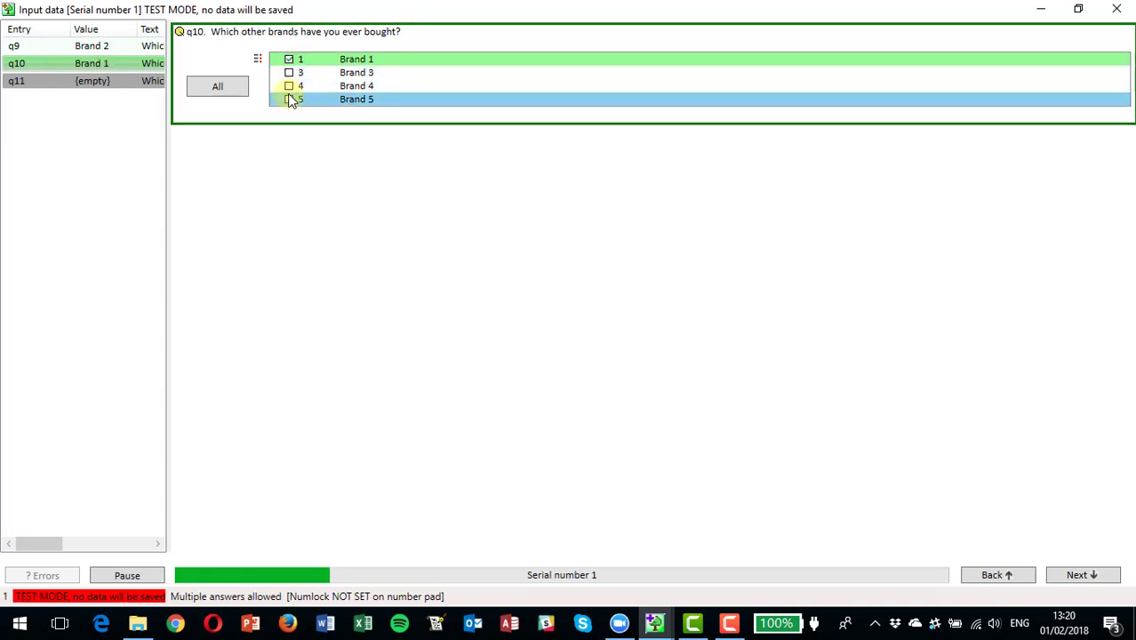
pyautogui.click(290, 100)
pyautogui.press('Return')
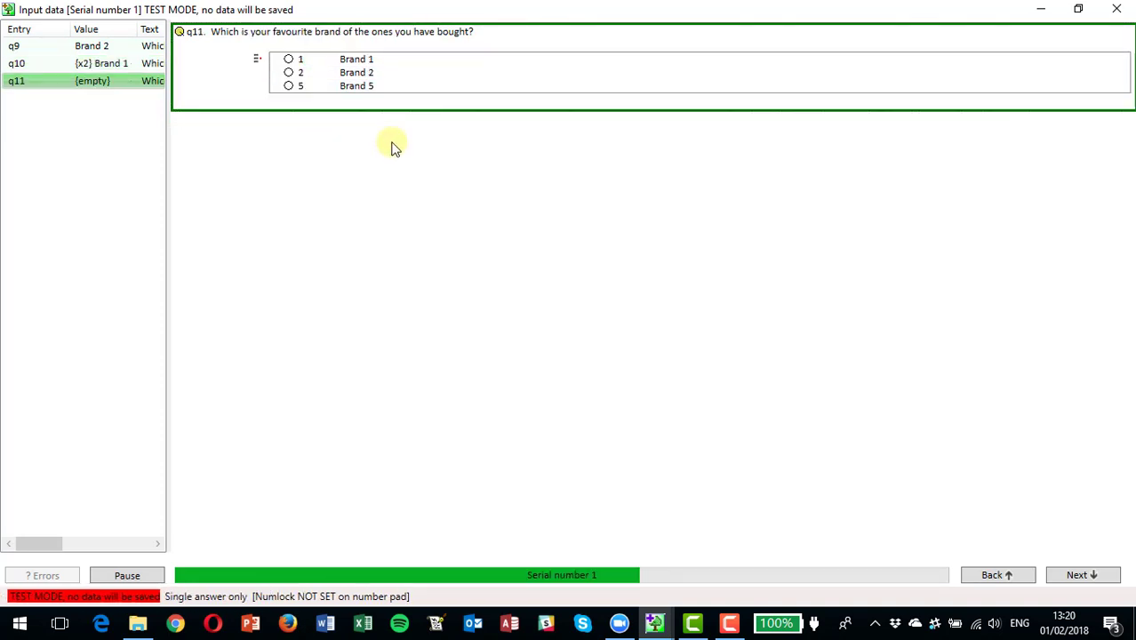
pyautogui.click(289, 58)
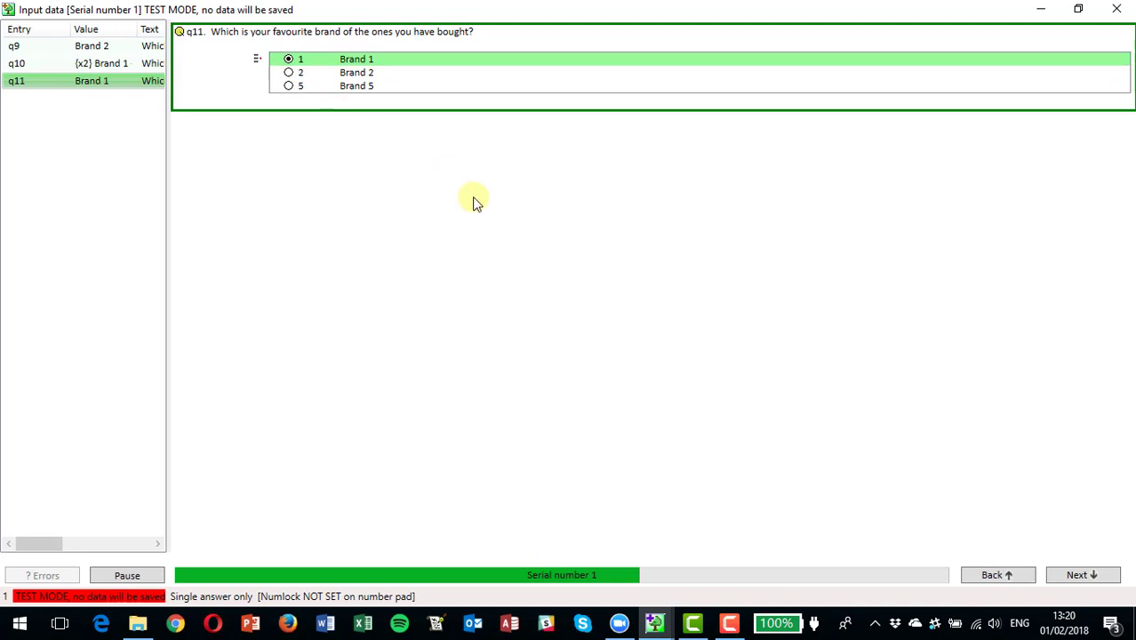
pyautogui.press('Return')
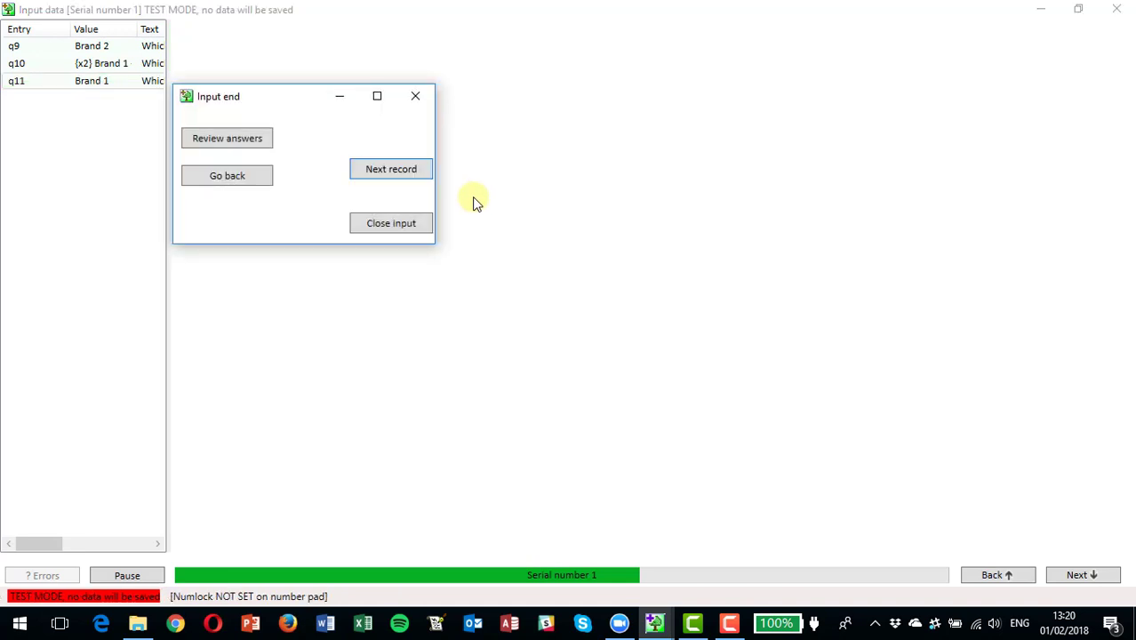
# Test a second record with Brand 5 for q9, Brands 1, 2 and 3 for q10, and Brand 1 for q11, and close the input.
pyautogui.press('Return')
pyautogui.press('Return')
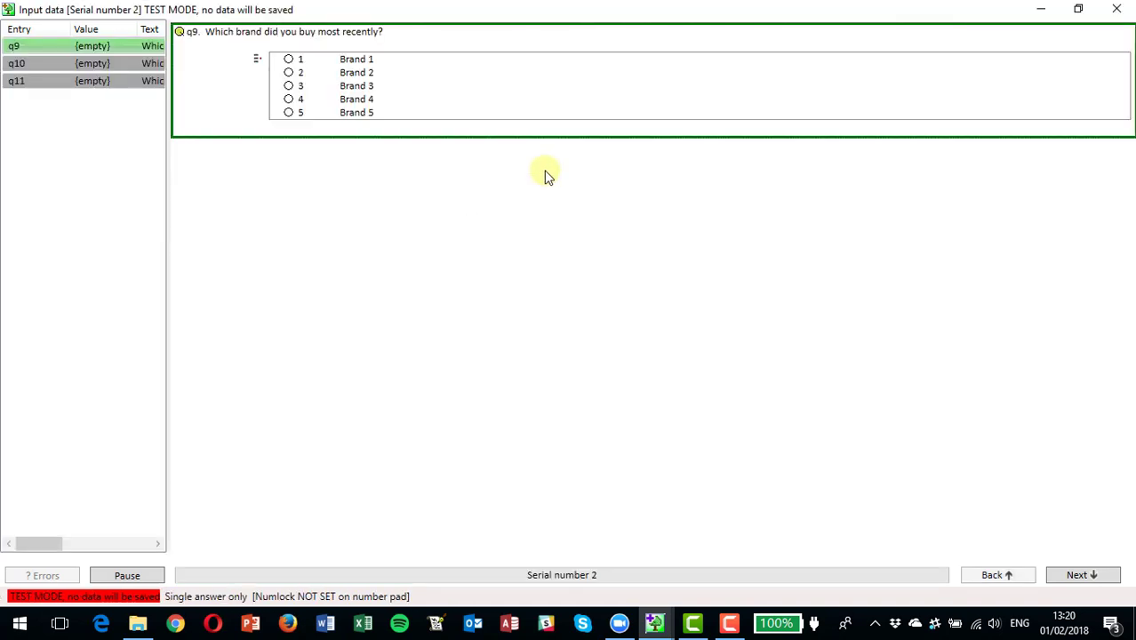
pyautogui.click(291, 114)
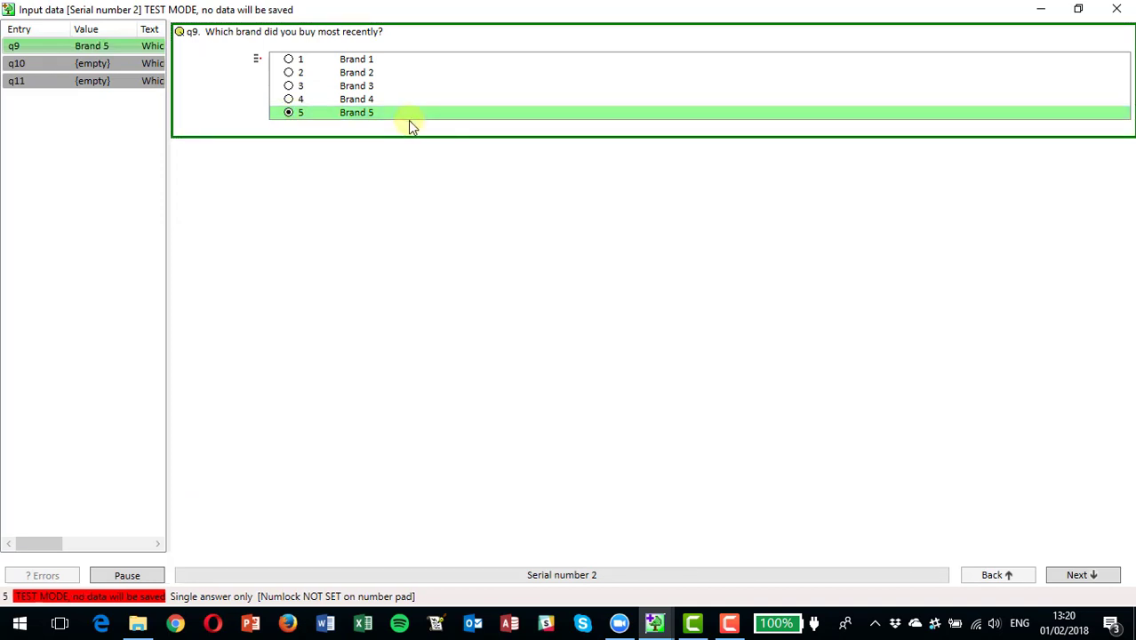
pyautogui.press('Return')
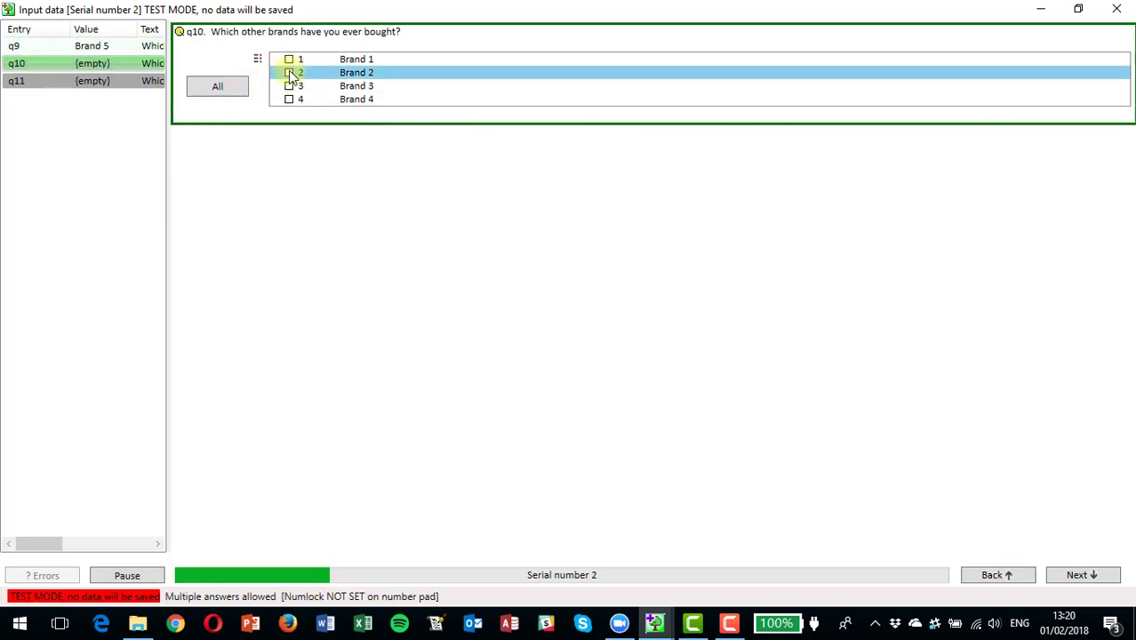
pyautogui.press('1')
pyautogui.press('2')
pyautogui.press('3')
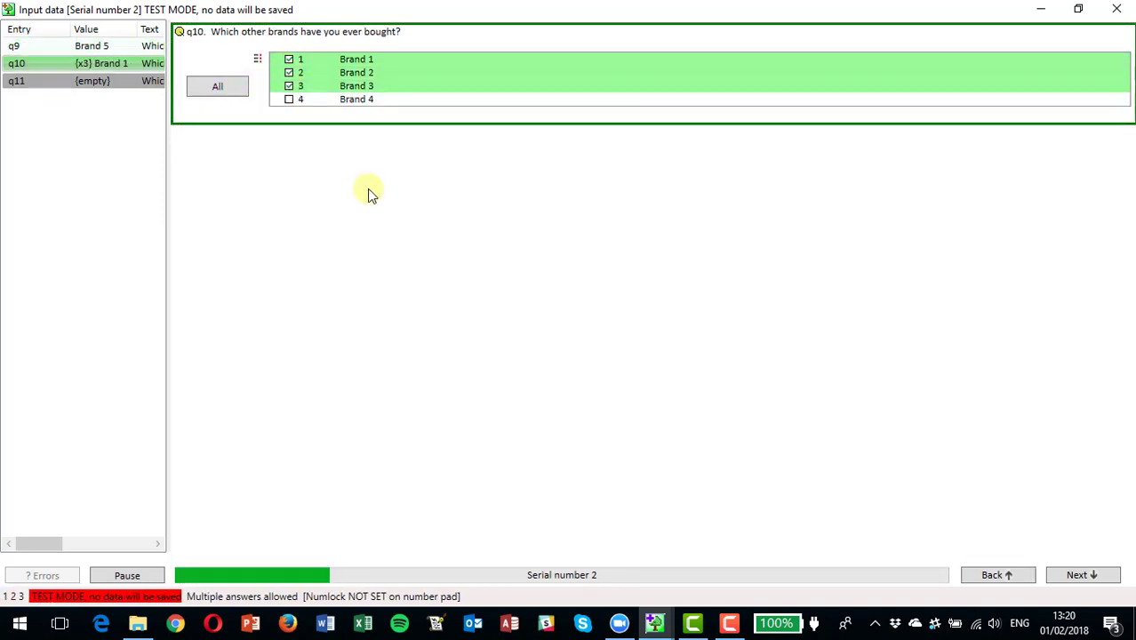
pyautogui.press('Return')
pyautogui.click(291, 58)
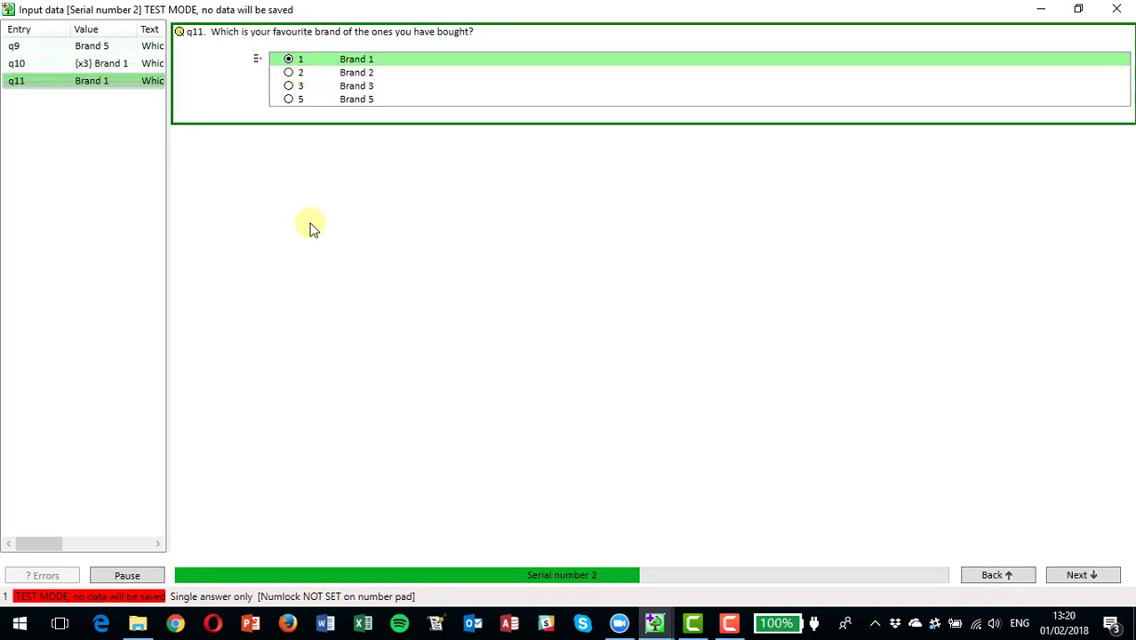
pyautogui.press('Return')
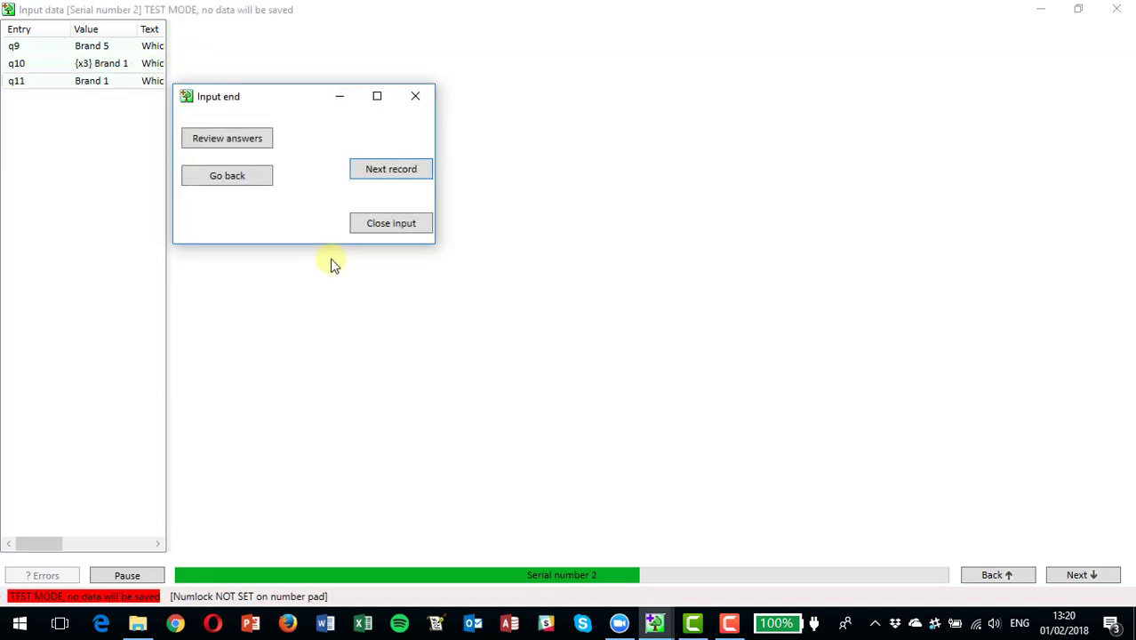
pyautogui.click(391, 224)
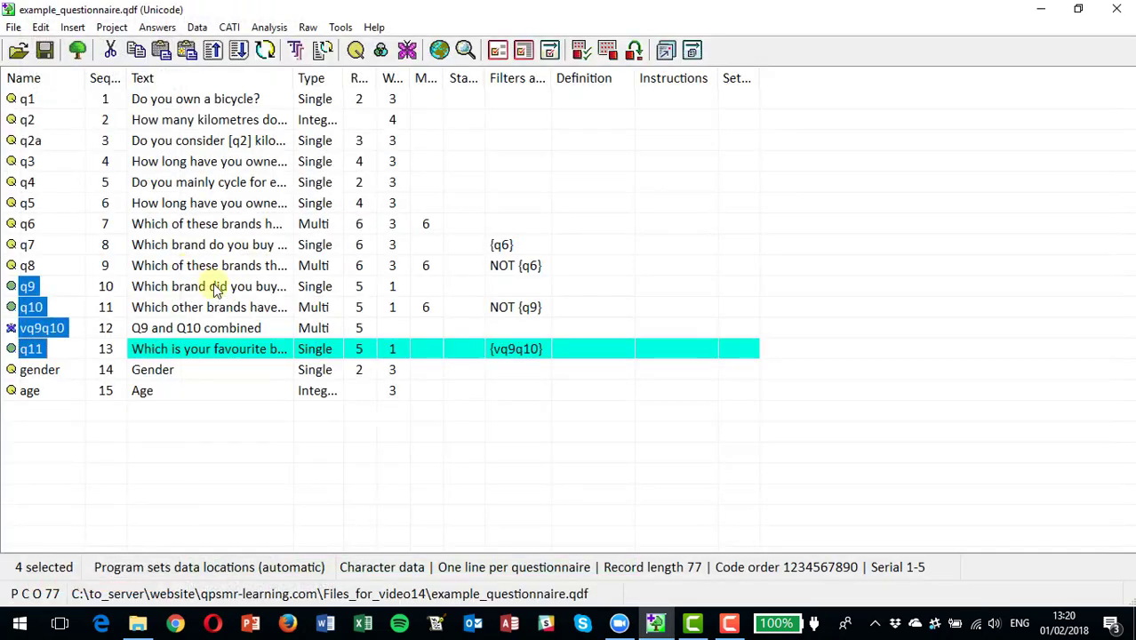